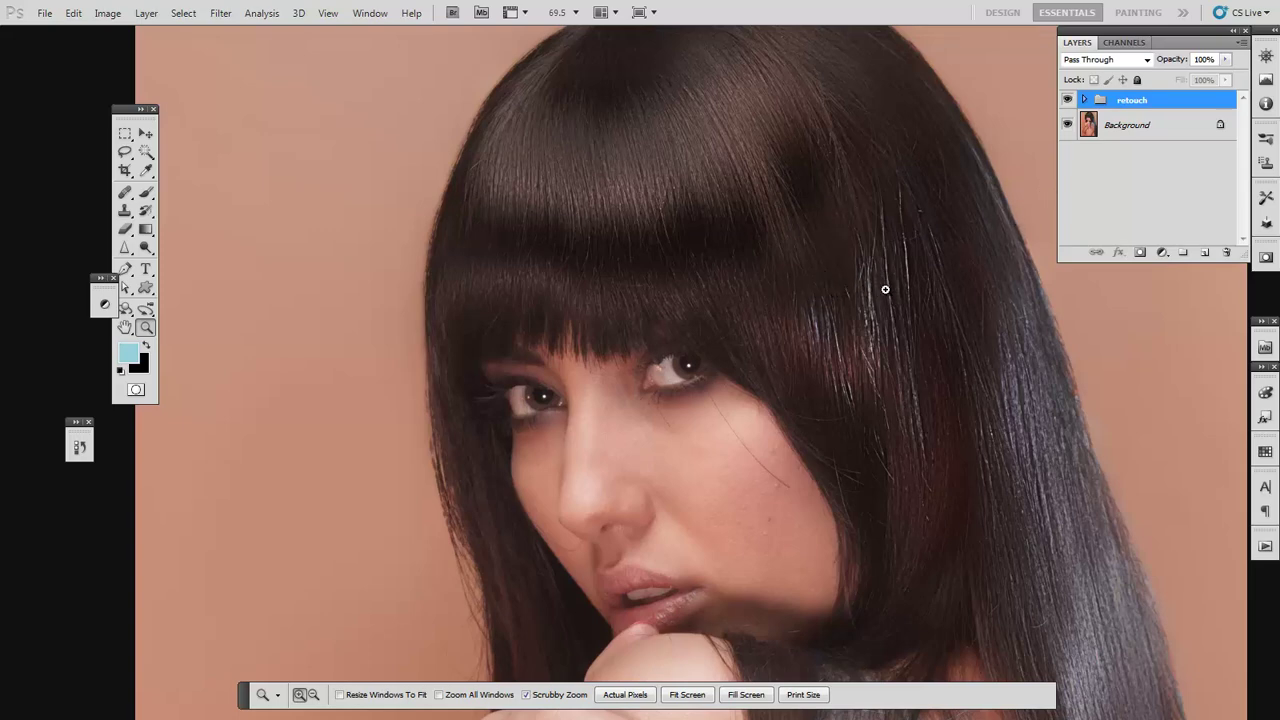
- Zoom in on the hair and compare with and without the 'retouch' group, leaving it hidden with Background selected
mouse_move(746, 227)
left_mouse_down()
mouse_move(846, 282)
mouse_move(834, 272)
mouse_move(912, 271)
left_mouse_up()
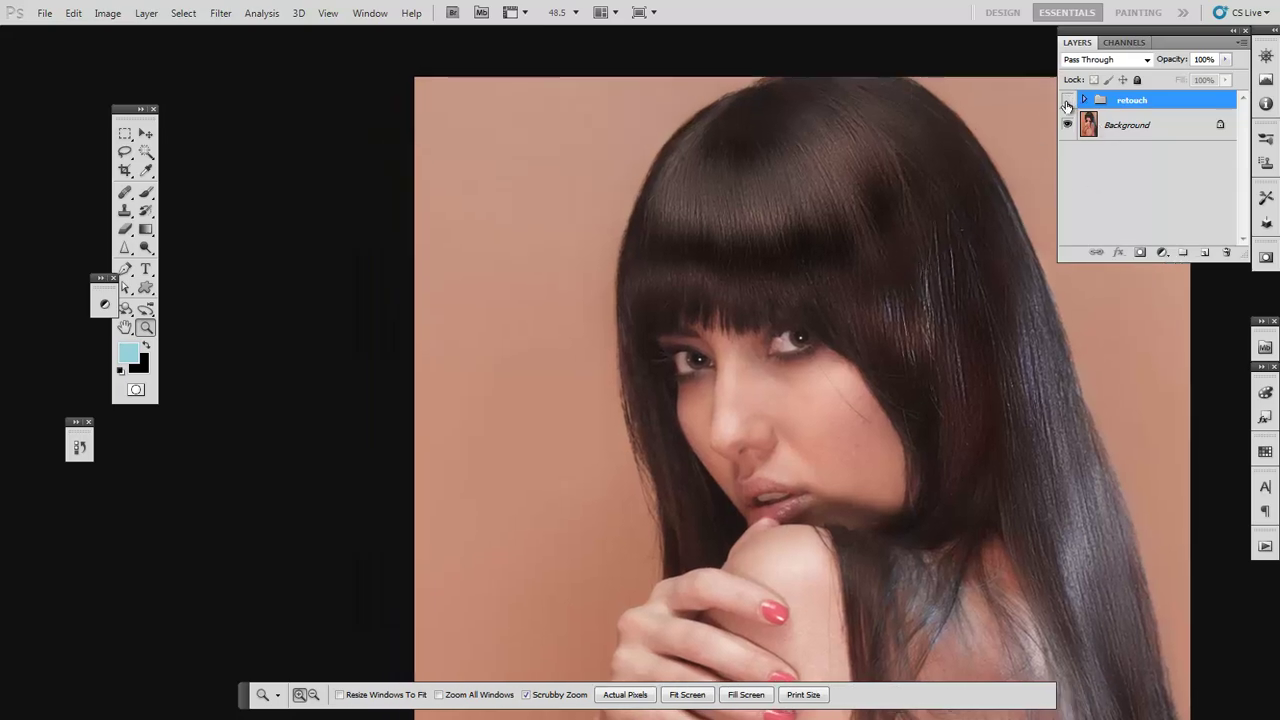
left_click(1067, 100)
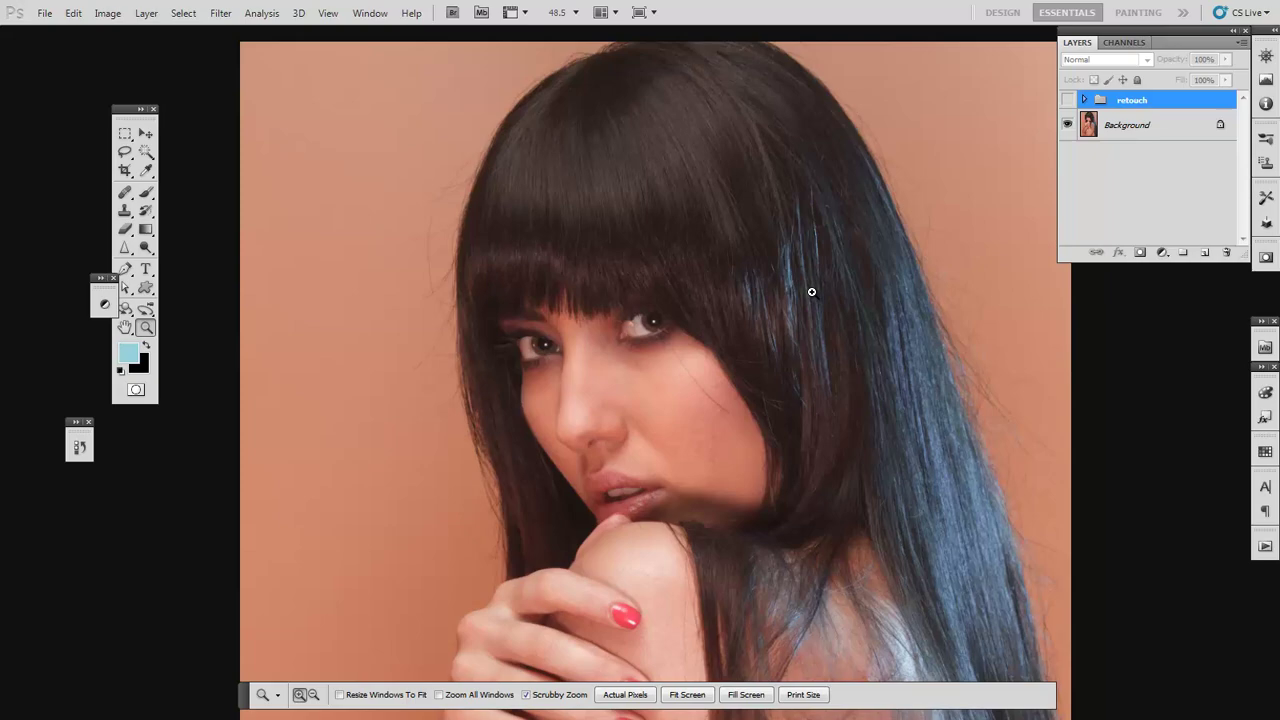
mouse_move(911, 247)
left_mouse_down()
mouse_move(829, 277)
mouse_move(871, 322)
left_mouse_up()
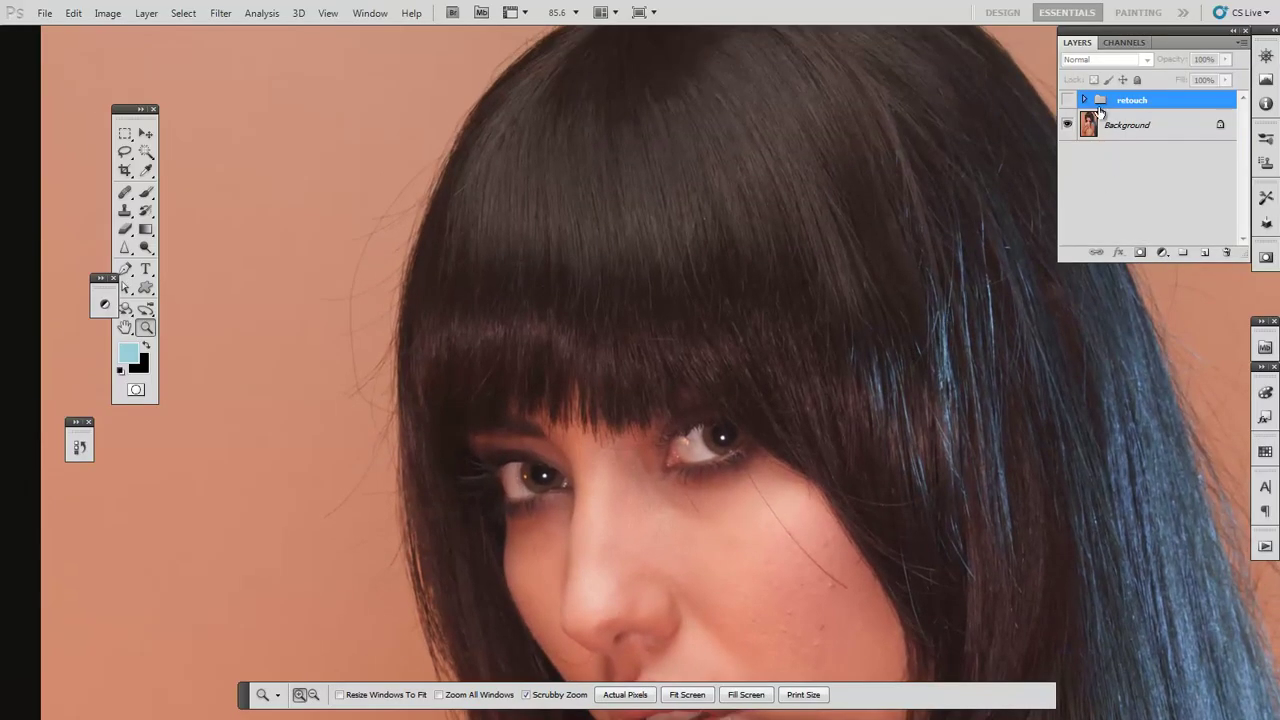
left_click(1068, 100)
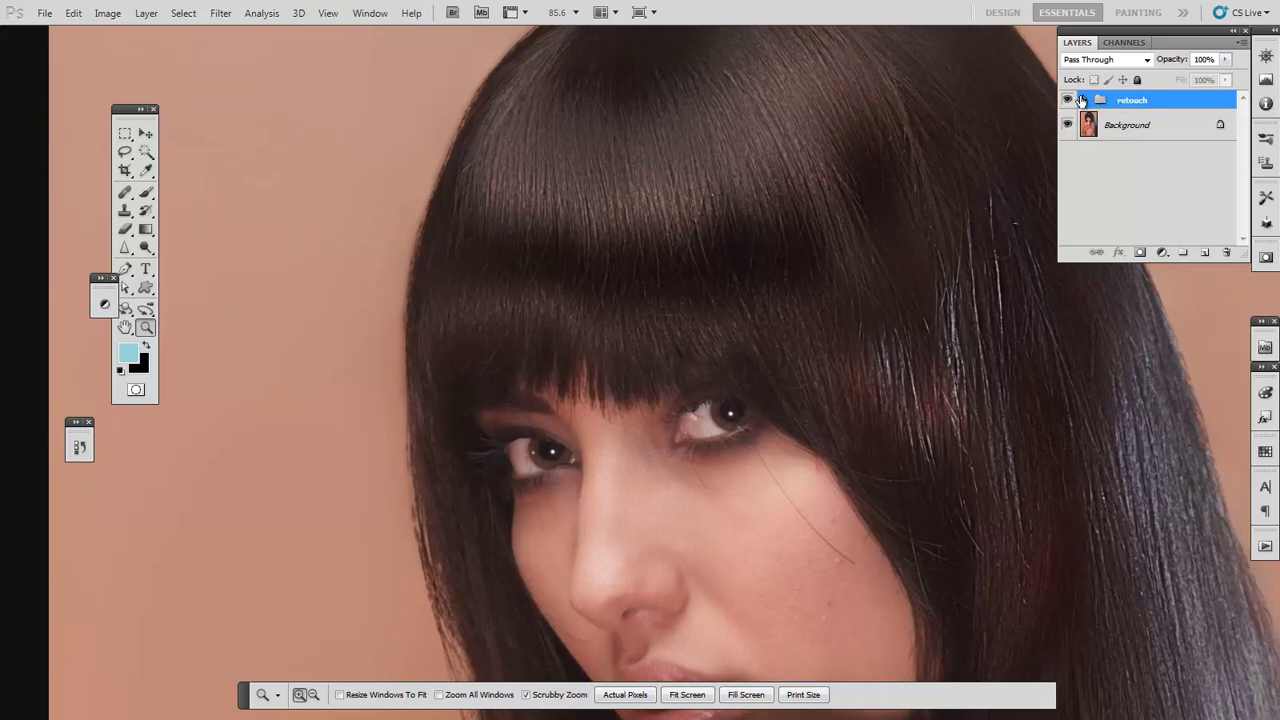
left_click(1068, 100)
left_click(1088, 100)
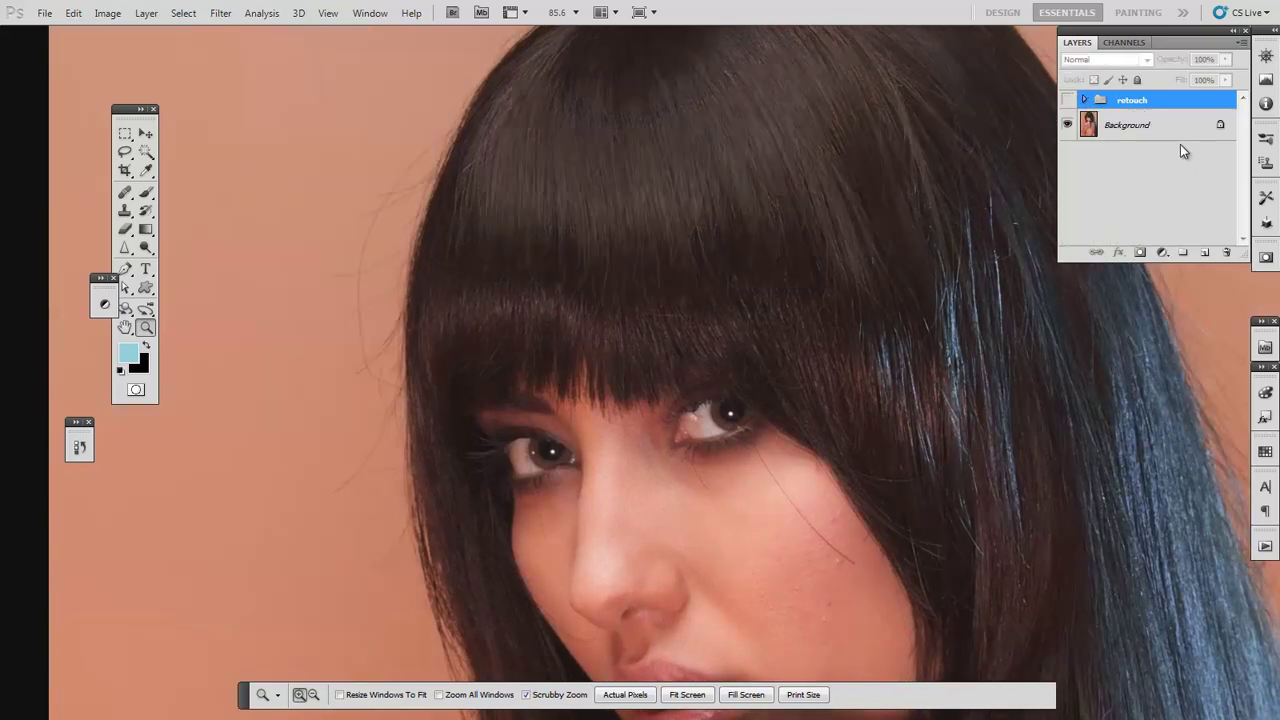
left_click(1180, 126)
left_click_drag(857, 223, 761, 266)
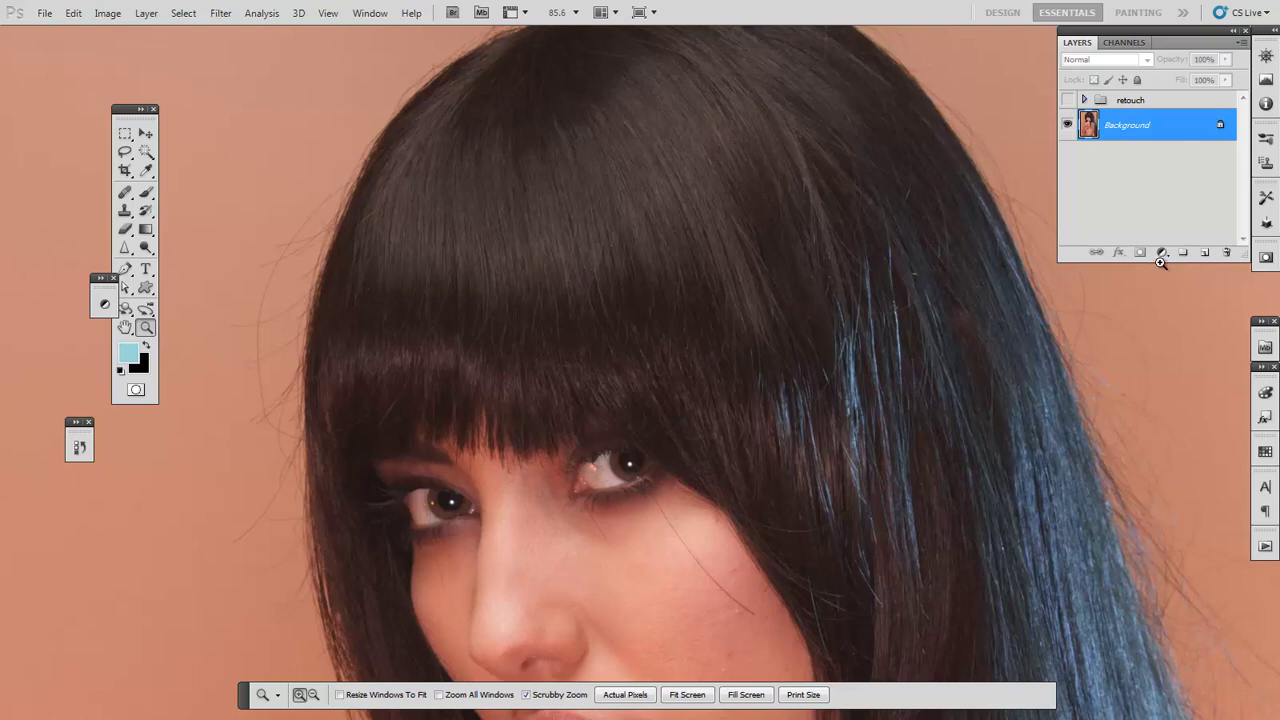
- Duplicate the Background layer and name the copy '2'
left_click_drag(1127, 130, 1204, 252)
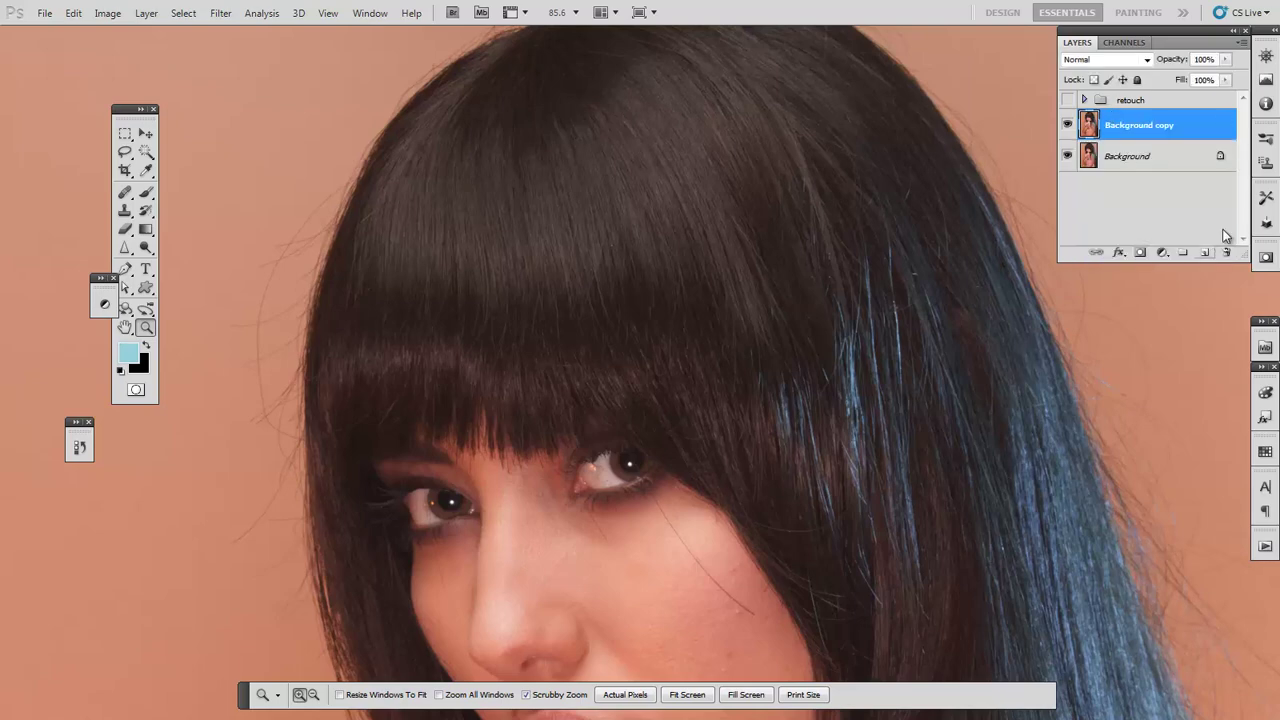
double_click(1128, 126)
type("2")
key("Return")
- Duplicate layer 2 as a copy named '1', hide it, and select layer 2
key("ctrl+j")
double_click(1118, 126)
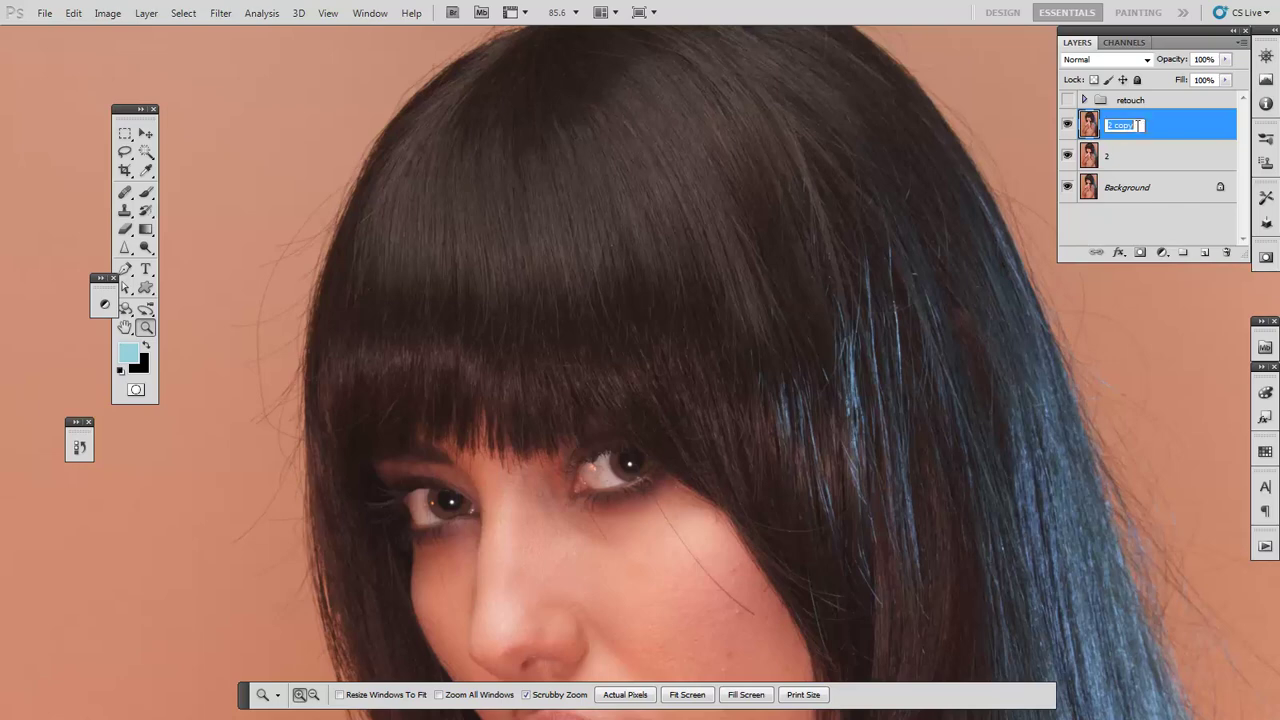
type("1")
key("Return")
left_click(1120, 155)
left_click(1067, 124)
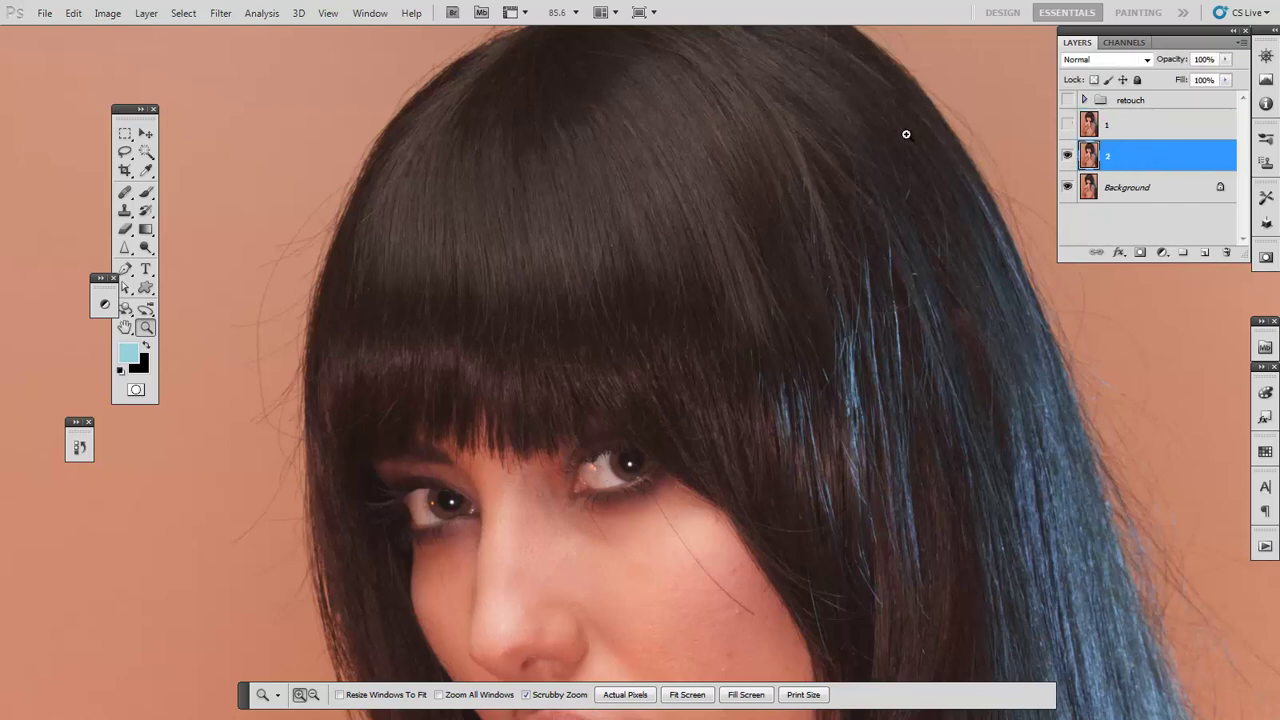
left_click(222, 13)
mouse_move(294, 158)
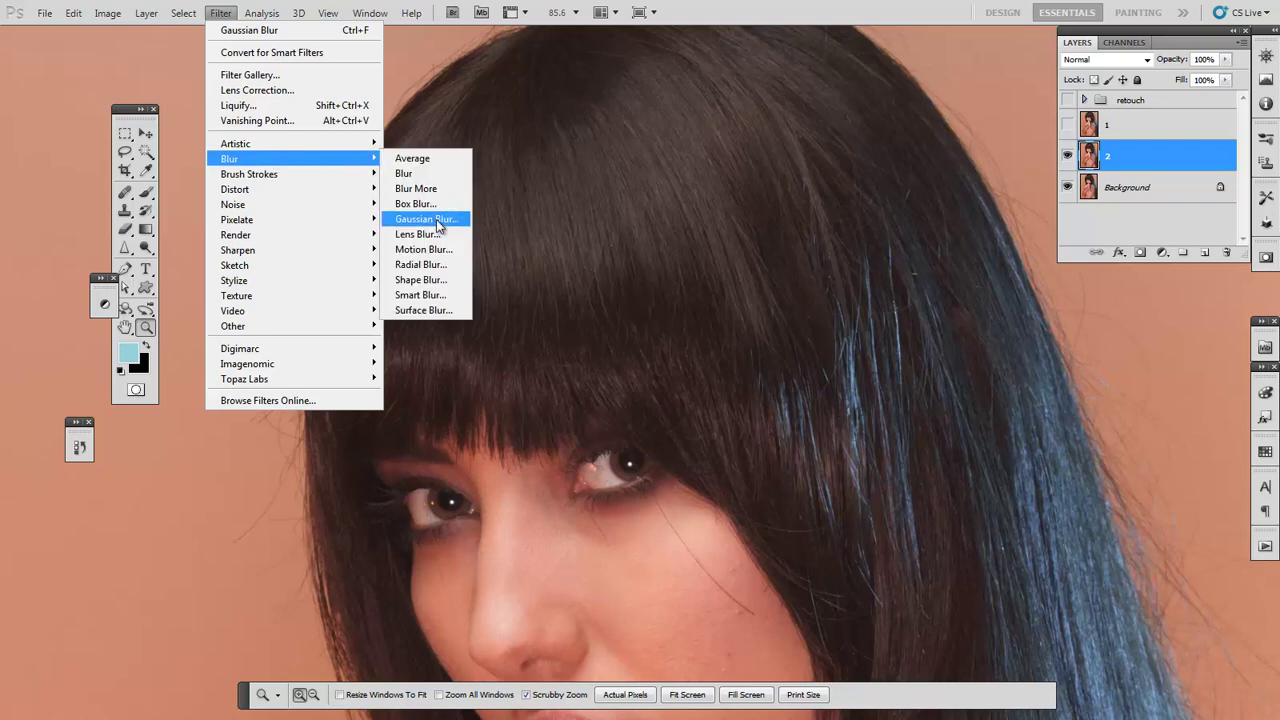
- Apply a 15-pixel Gaussian Blur to layer 2
left_click(443, 226)
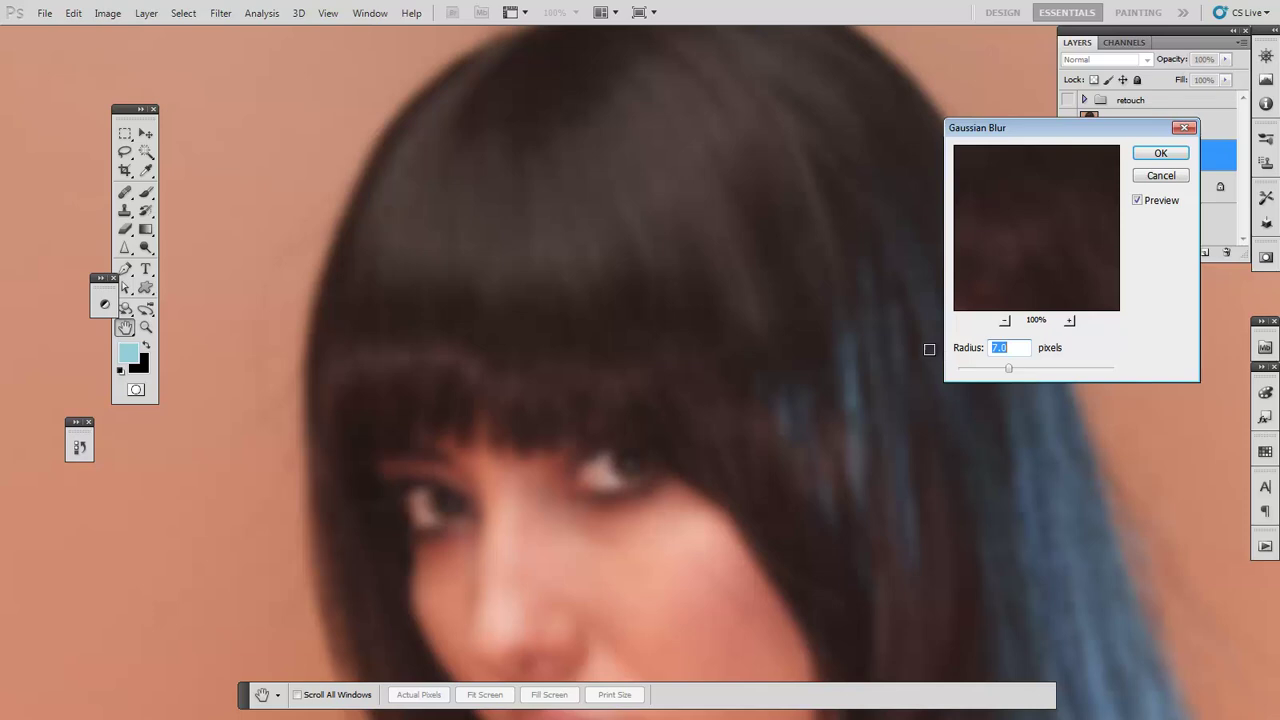
type("1")
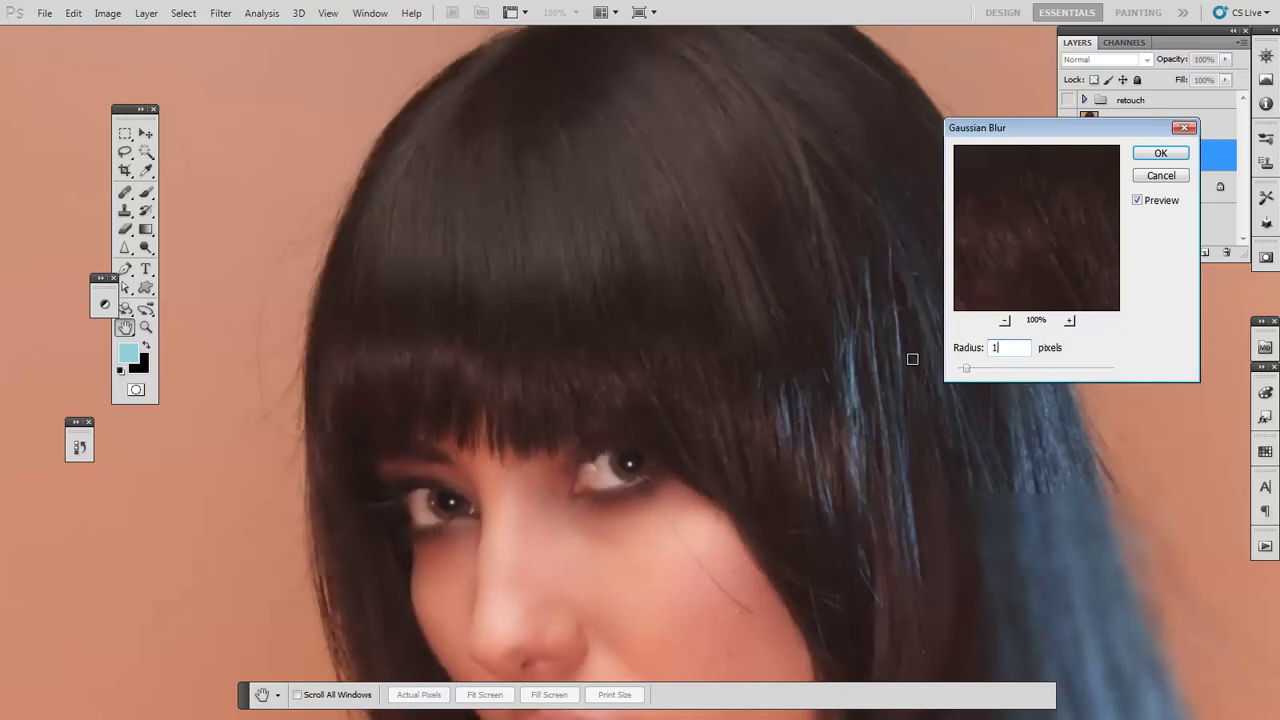
type("5")
left_click_drag(1077, 131, 857, 104)
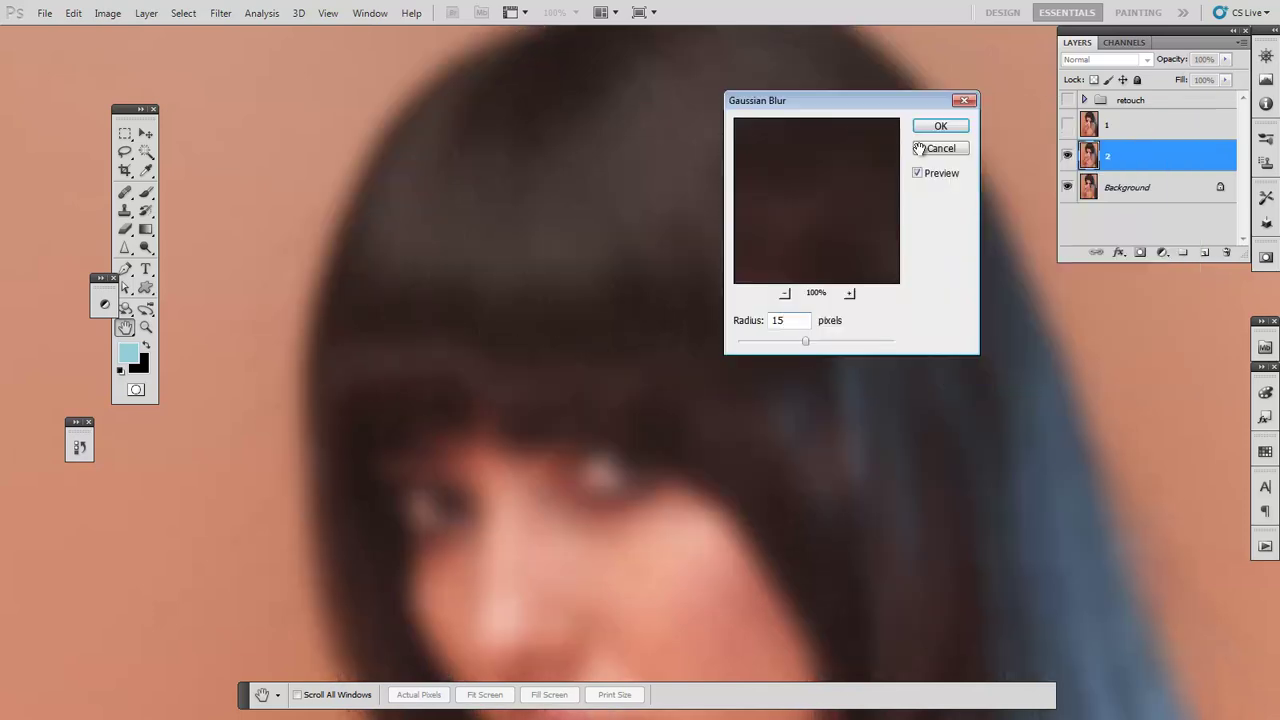
left_click(941, 126)
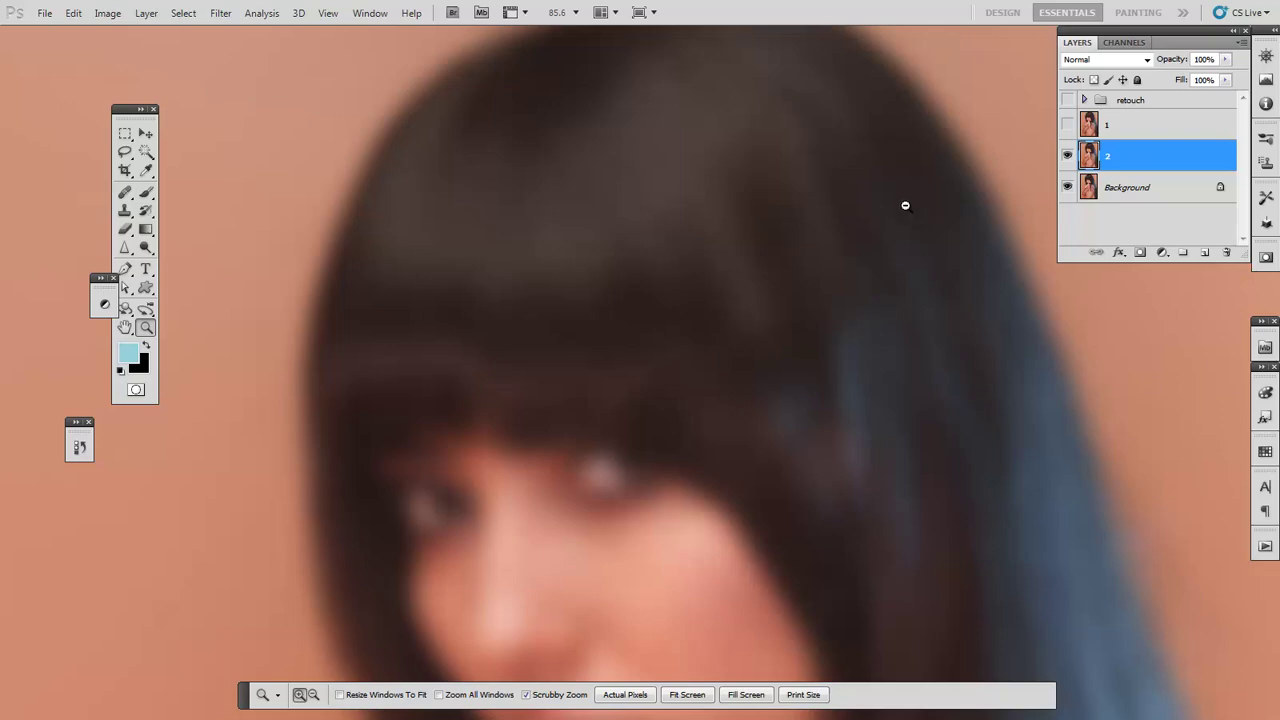
- Compare the blurred layer 2 against the sharp image, then make layer 1 visible
mouse_move(905, 206)
left_mouse_down()
mouse_move(929, 209)
mouse_move(911, 209)
left_mouse_up()
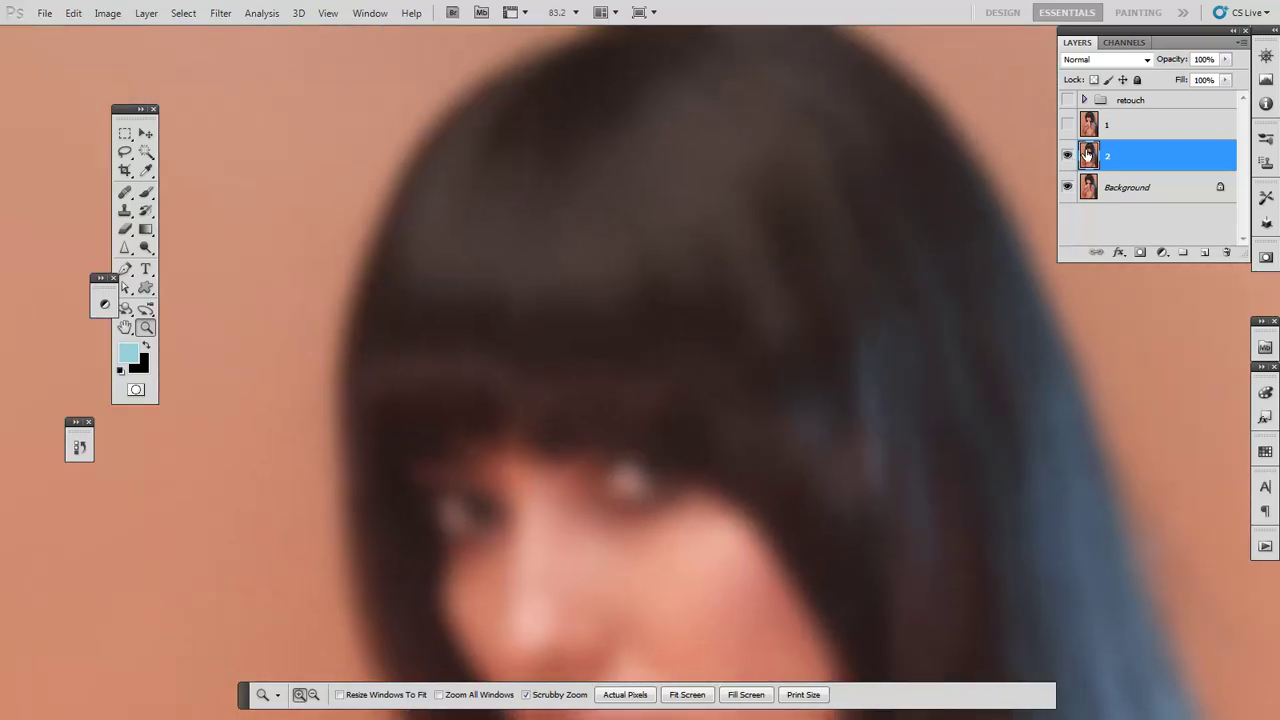
left_click(1067, 157)
left_click(1067, 157)
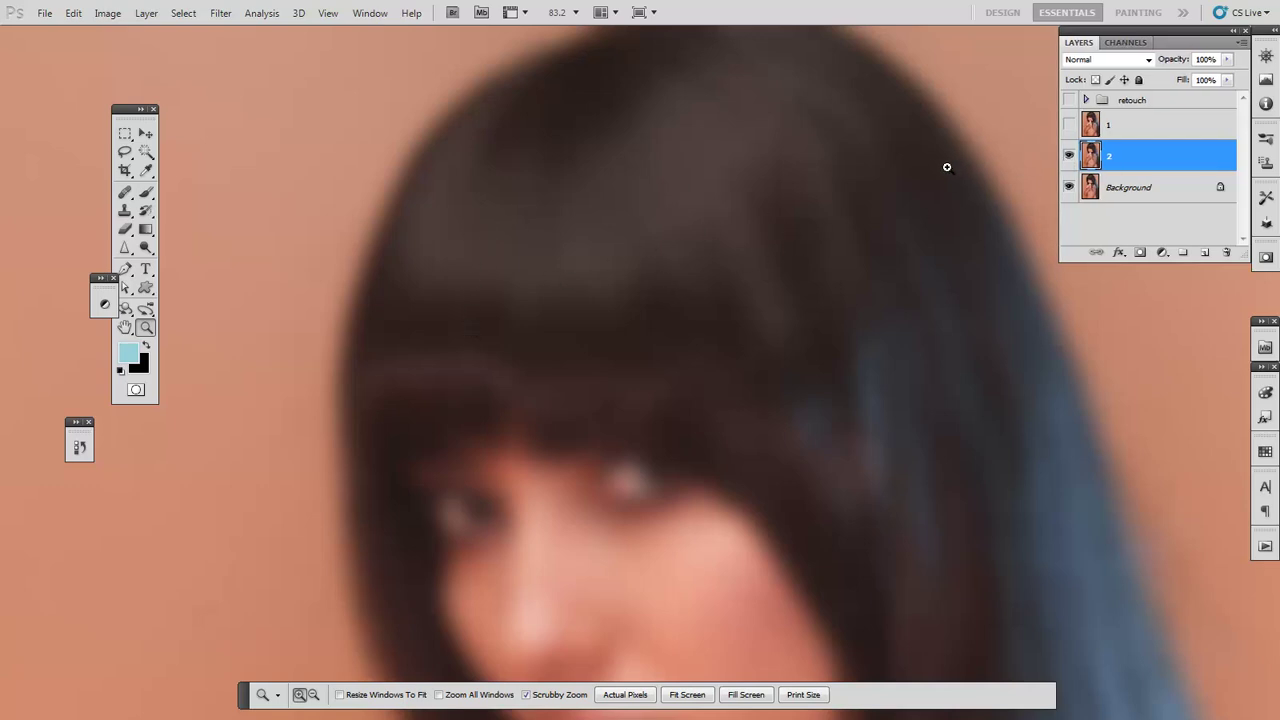
left_click_drag(991, 203, 1010, 203)
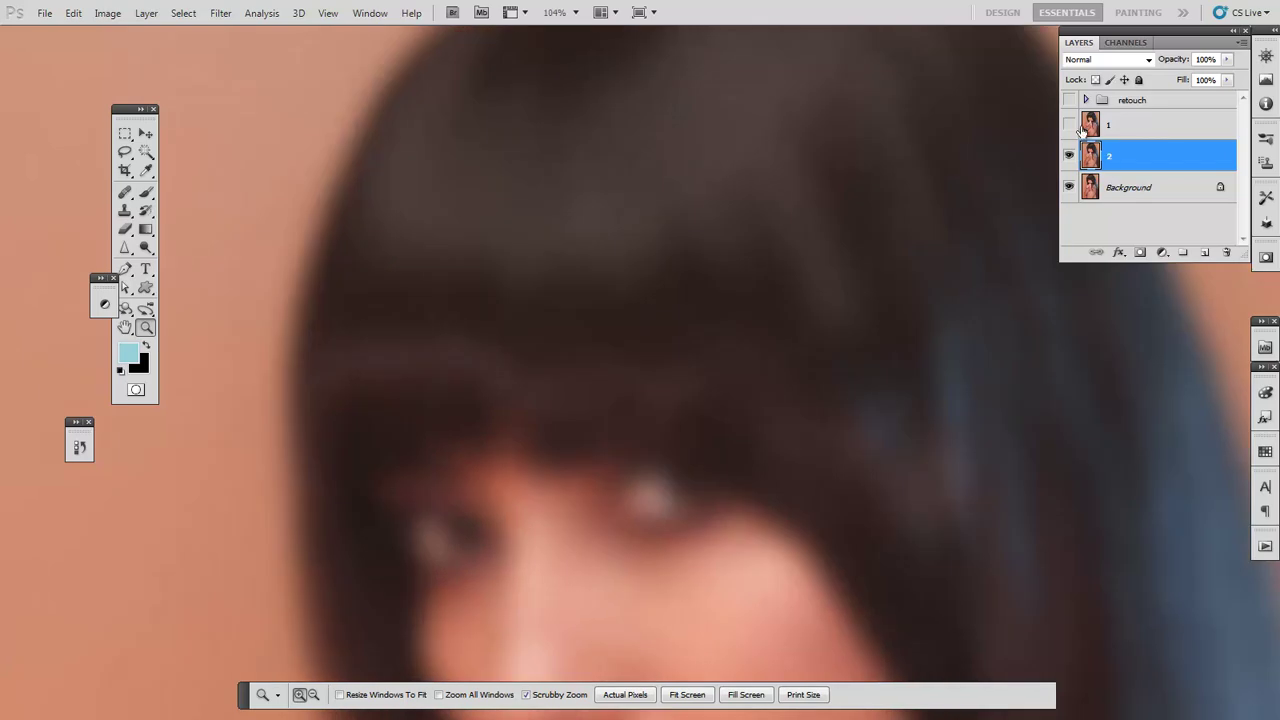
left_click(1068, 124)
- Apply Image onto layer 1 from inverted layer 2, Add blending, scale 2, offset 0
left_click(1129, 124)
left_click(108, 12)
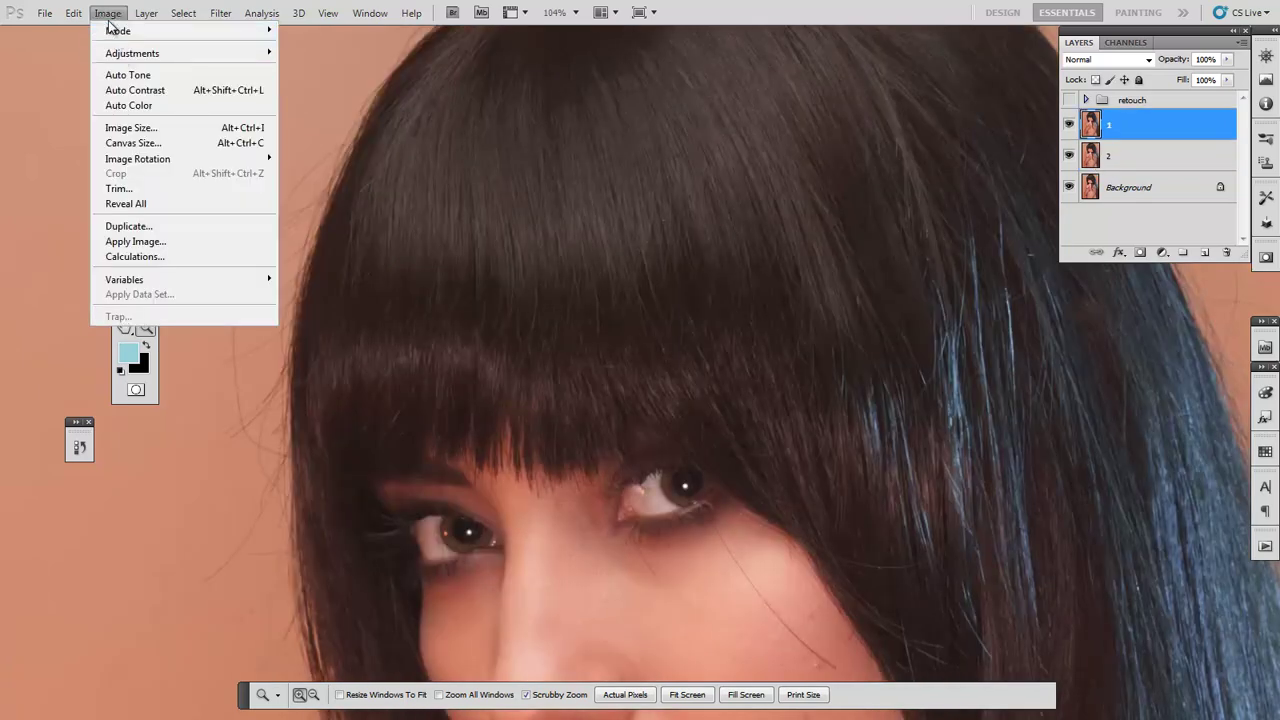
left_click(141, 243)
left_click(731, 239)
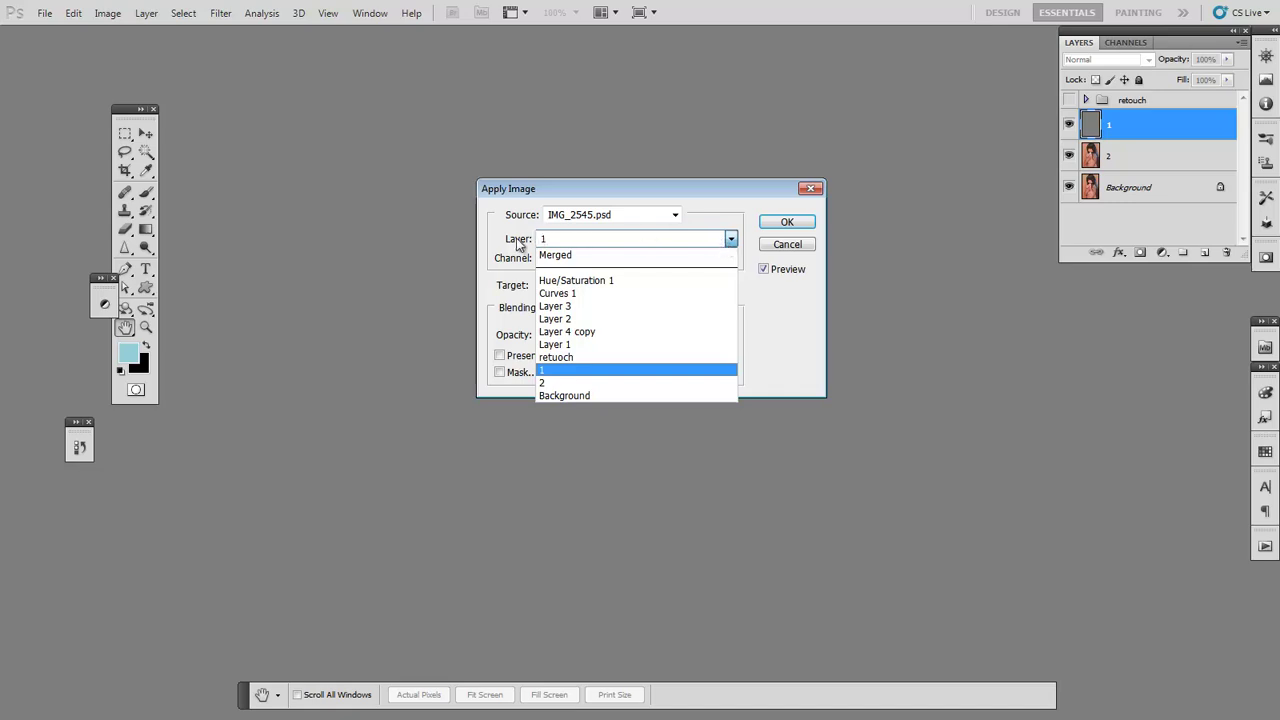
left_click(556, 383)
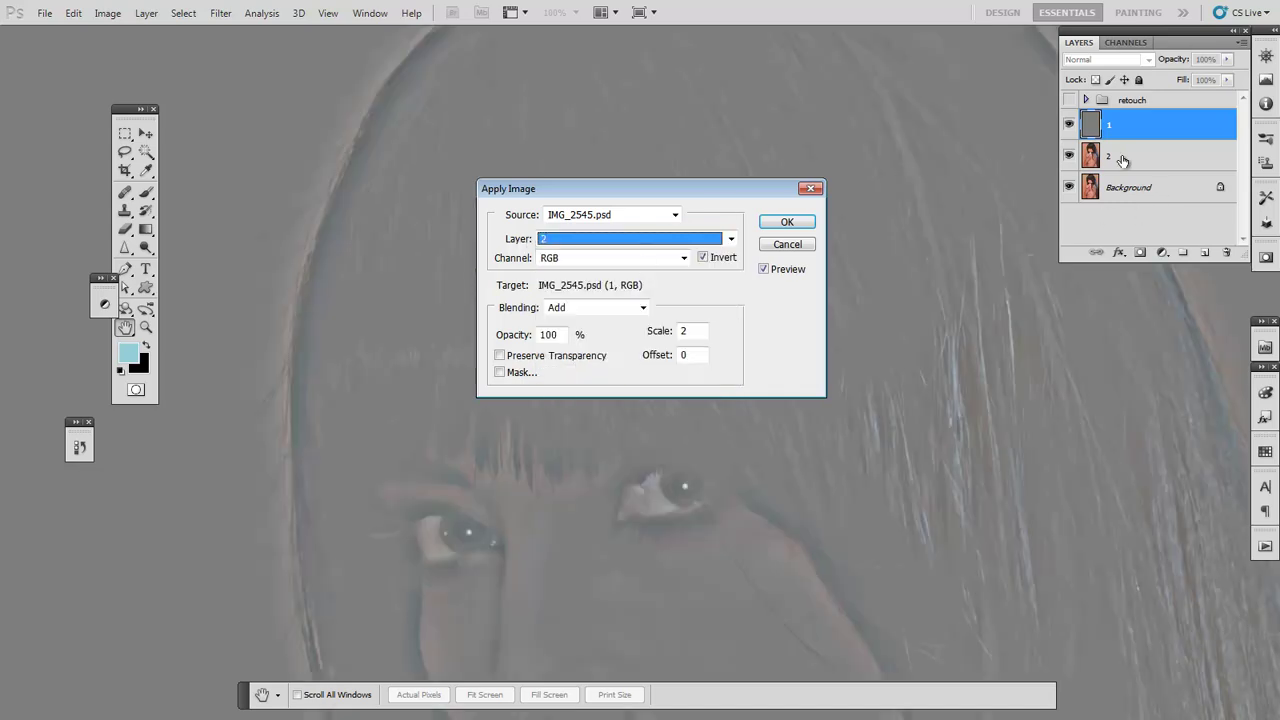
left_click_drag(682, 190, 740, 150)
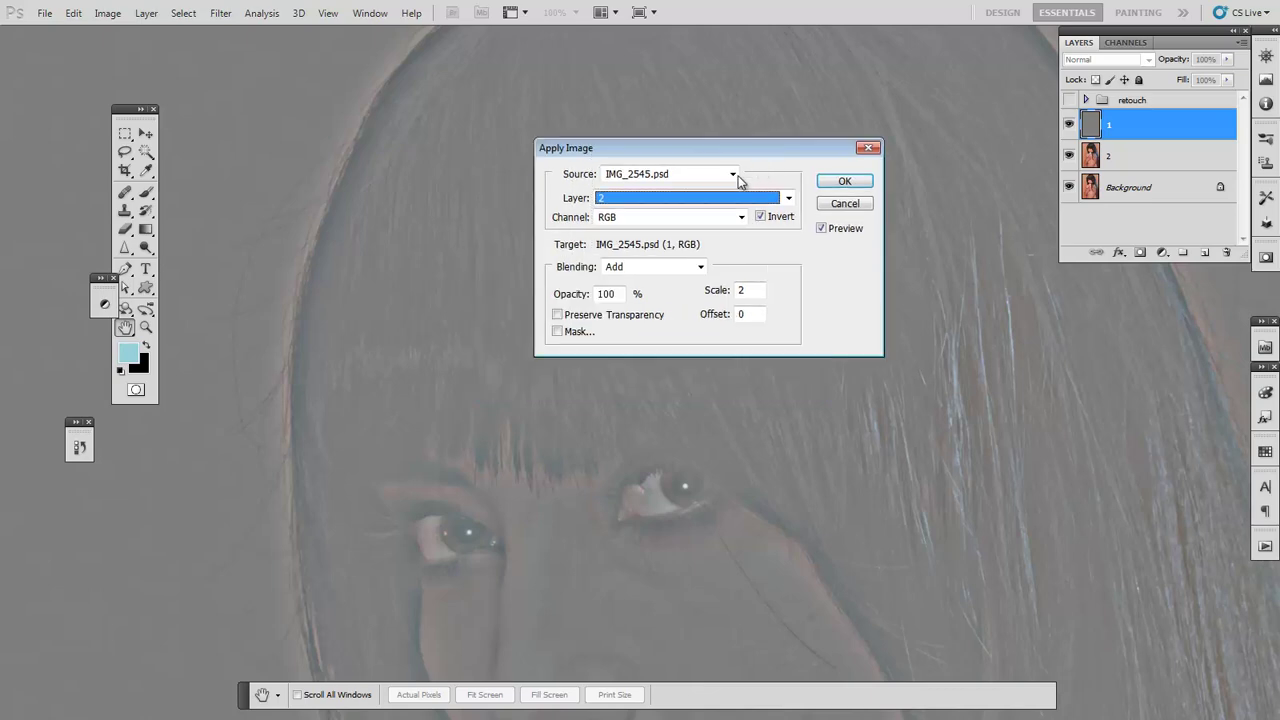
left_click(650, 267)
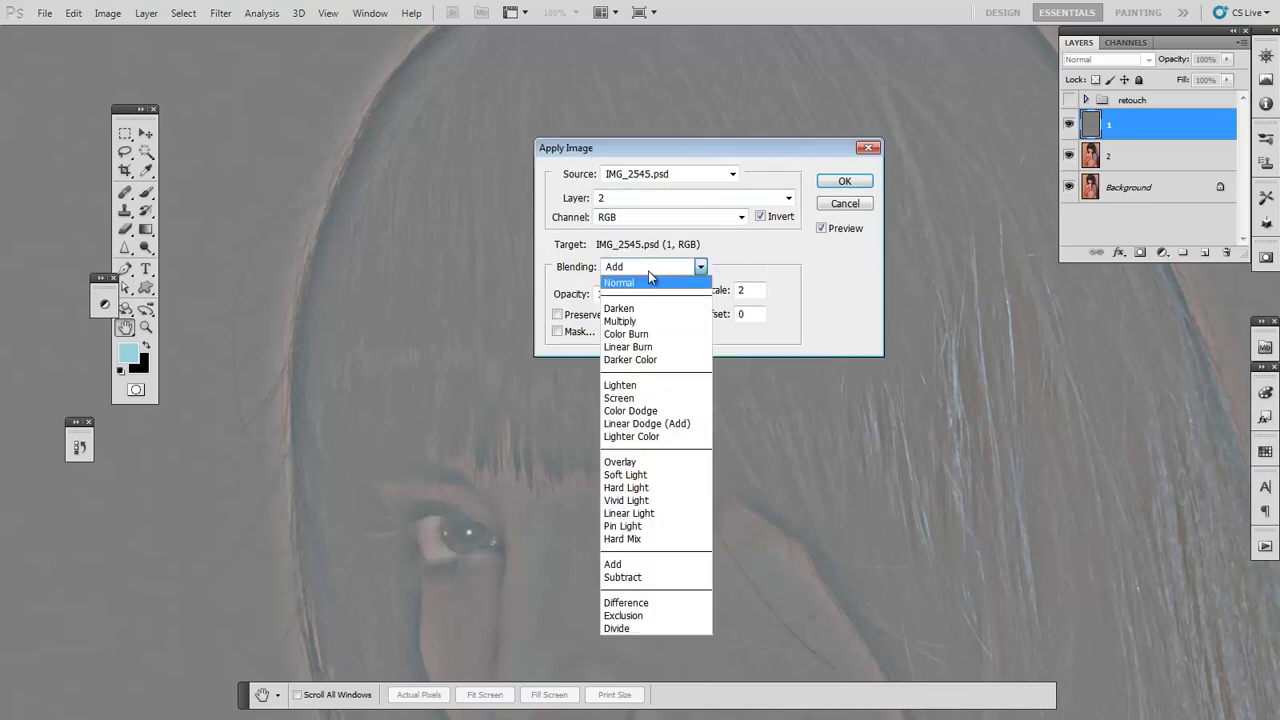
left_click(620, 564)
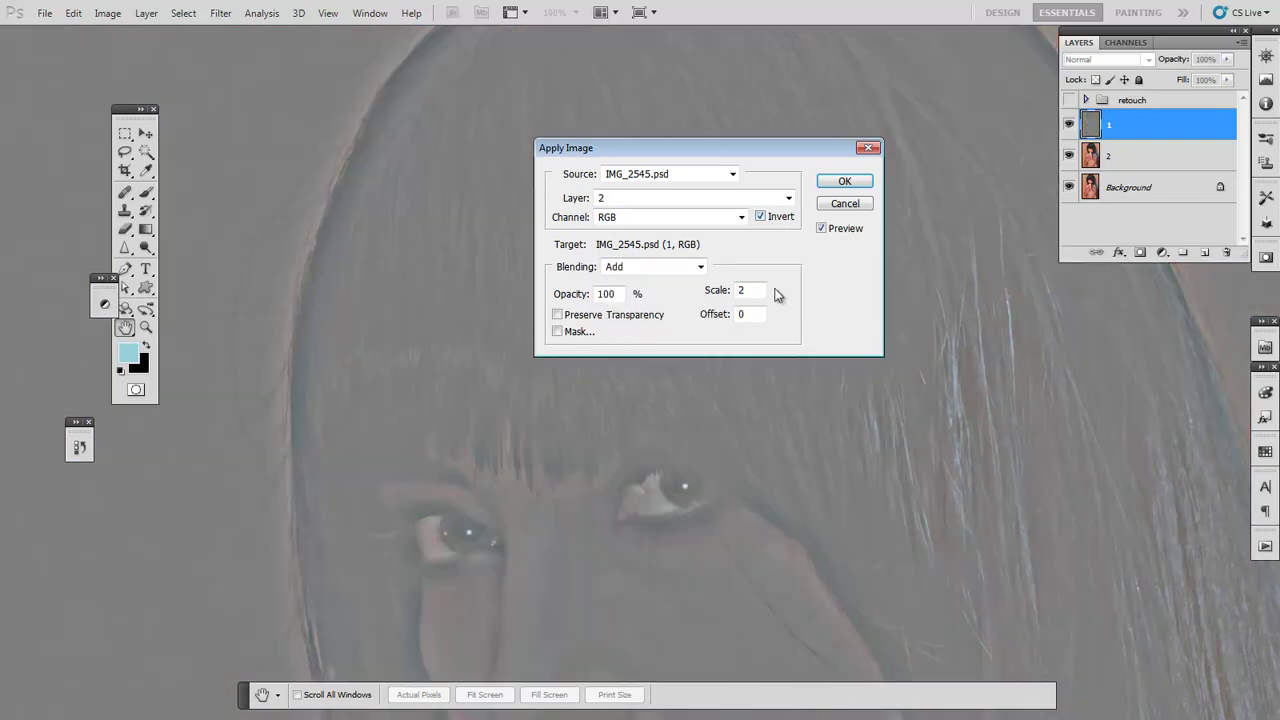
left_click(856, 182)
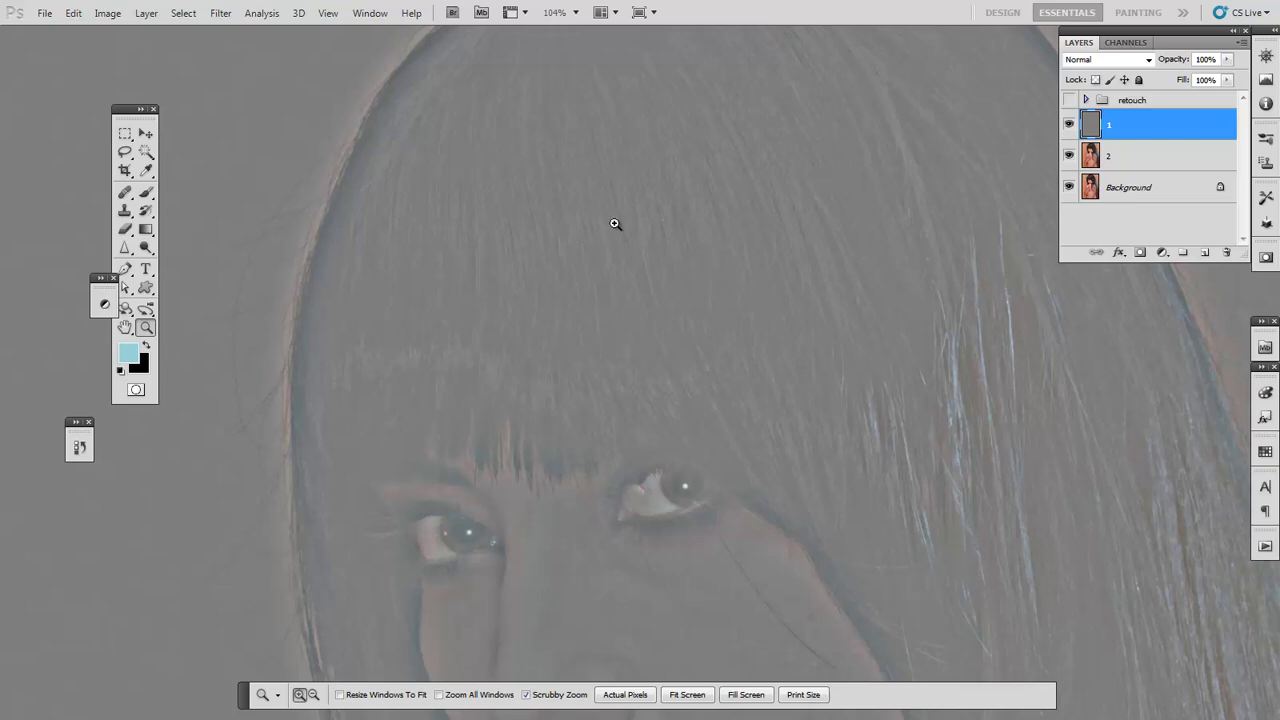
left_click(1147, 157)
- Delete layer 2 and give layer 1 a 5-pixel Gaussian Blur
key("BackSpace")
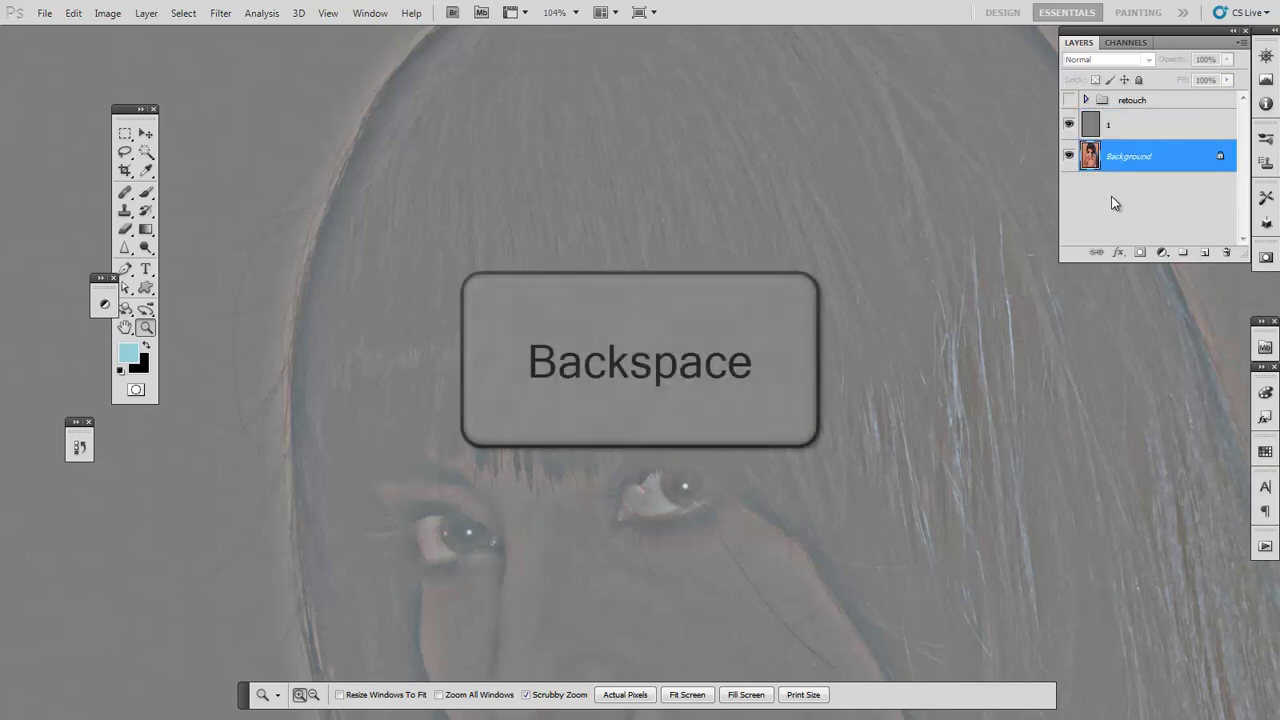
left_click(1130, 126)
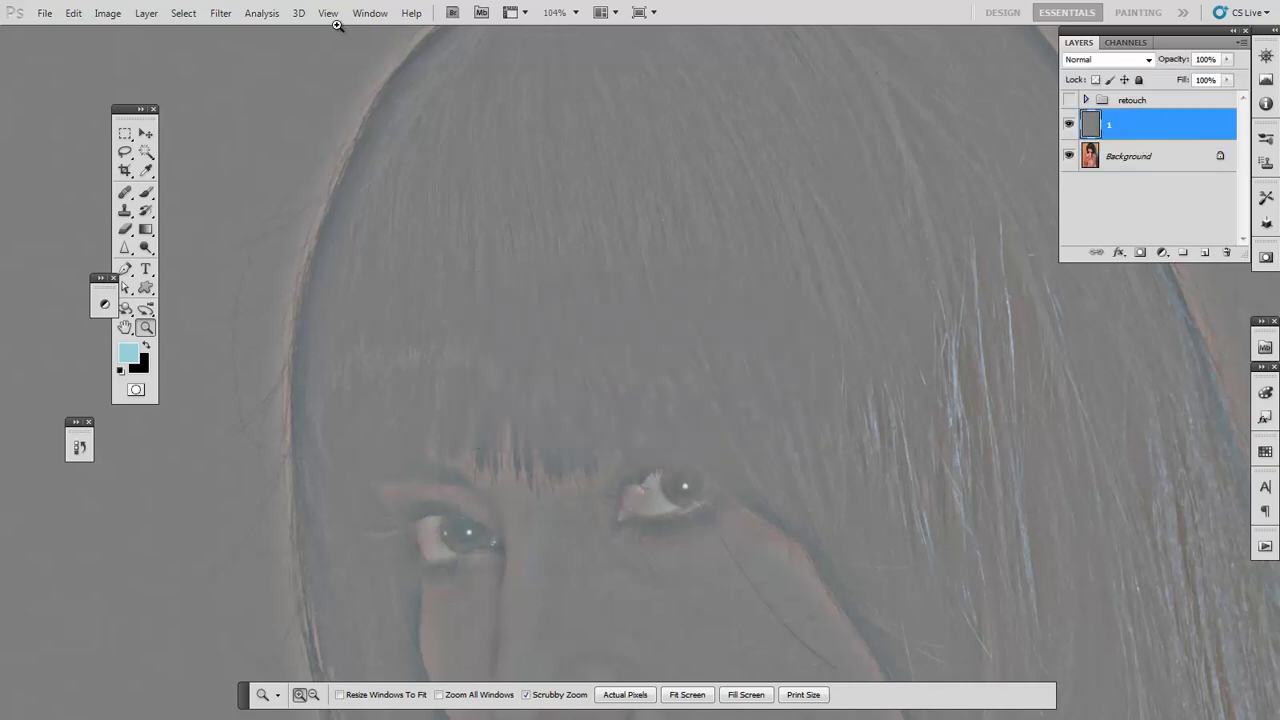
left_click(222, 13)
mouse_move(230, 158)
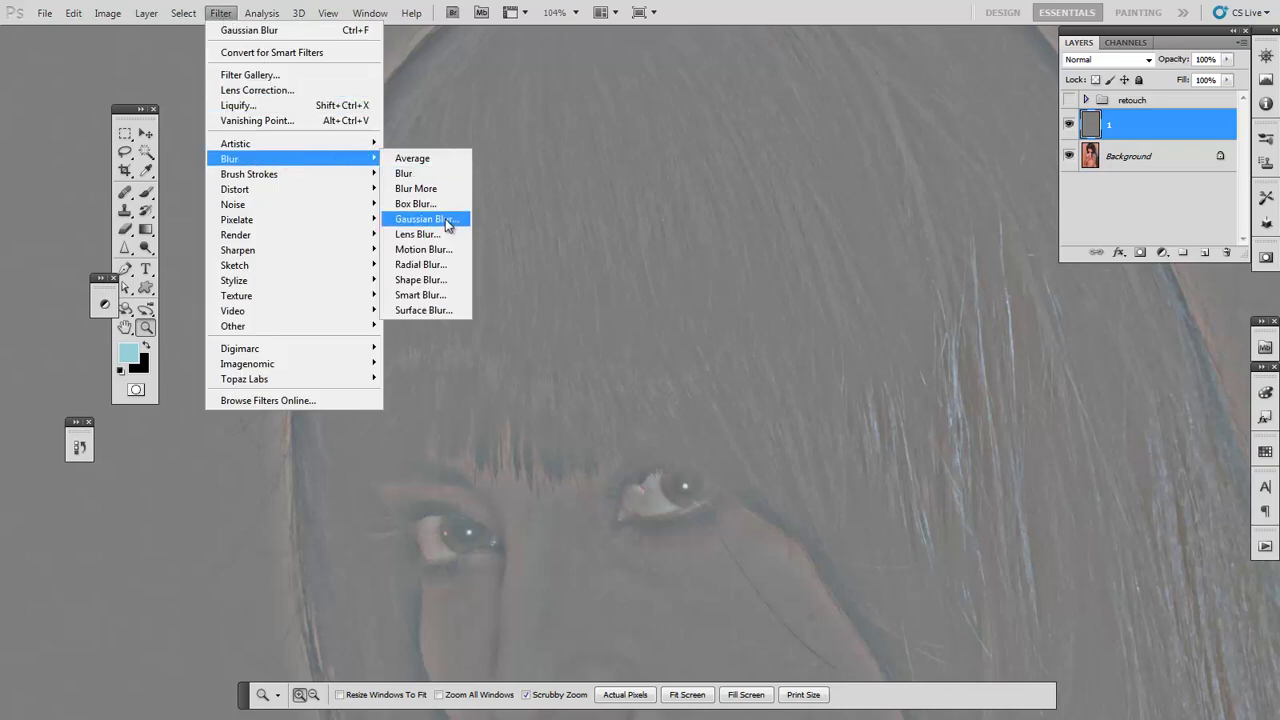
left_click(448, 220)
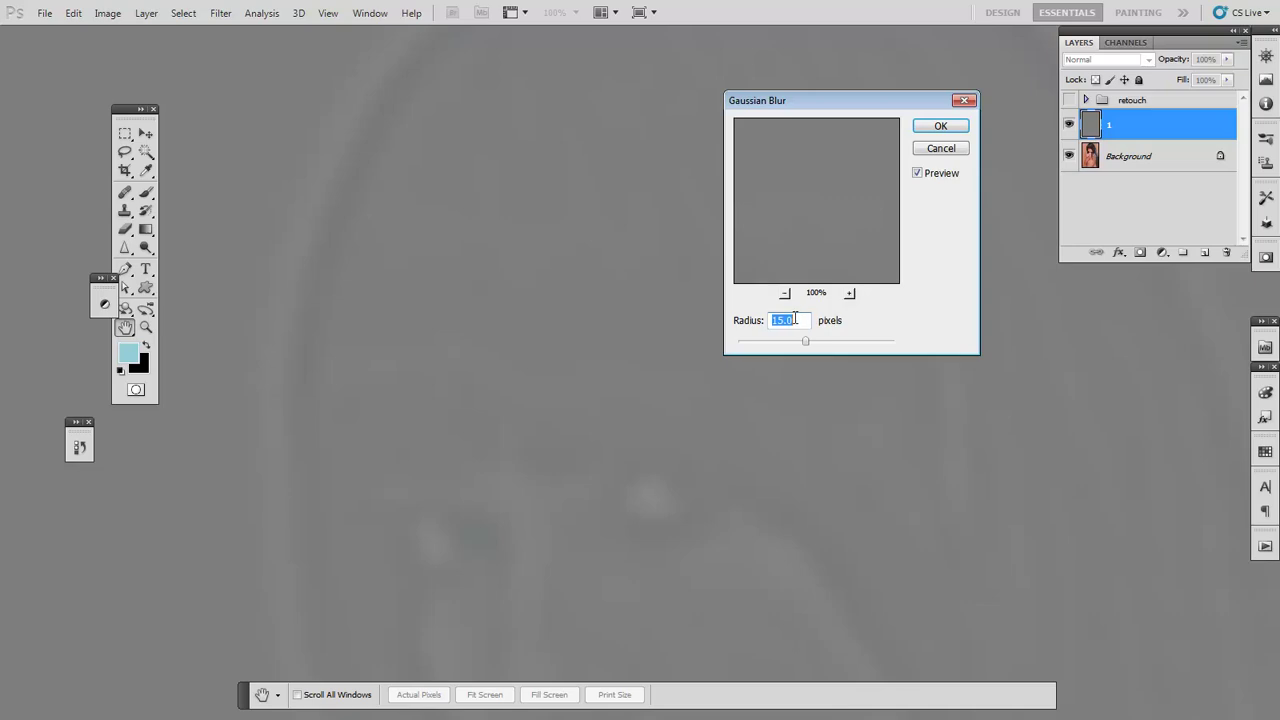
type("5")
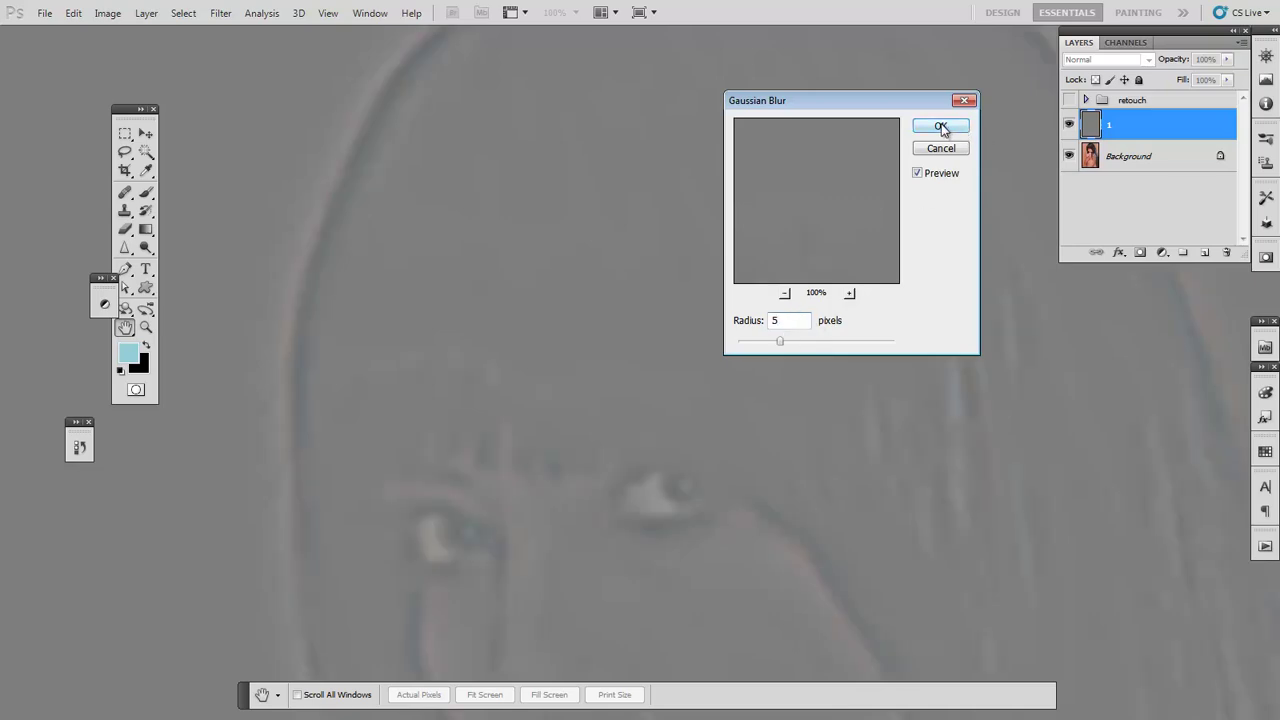
left_click(940, 127)
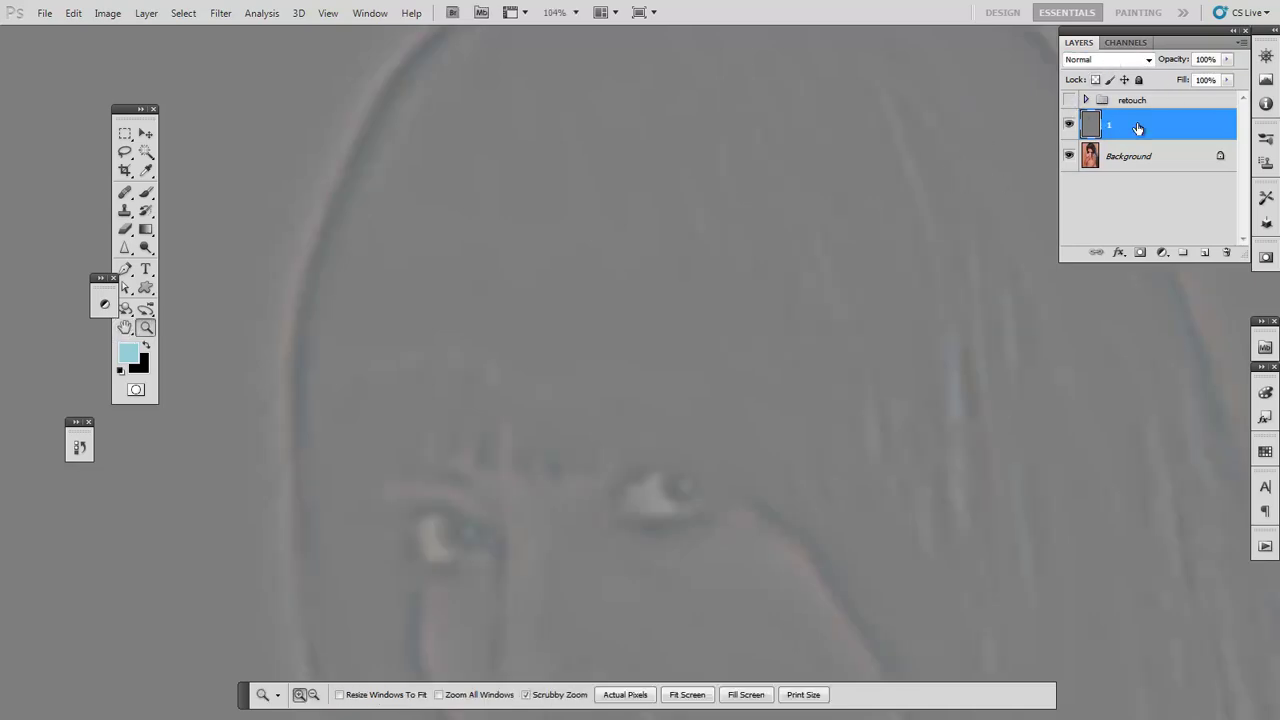
- Invert layer 1, set it to Linear Light blending, and add a black hide-all mask
key("ctrl+i")
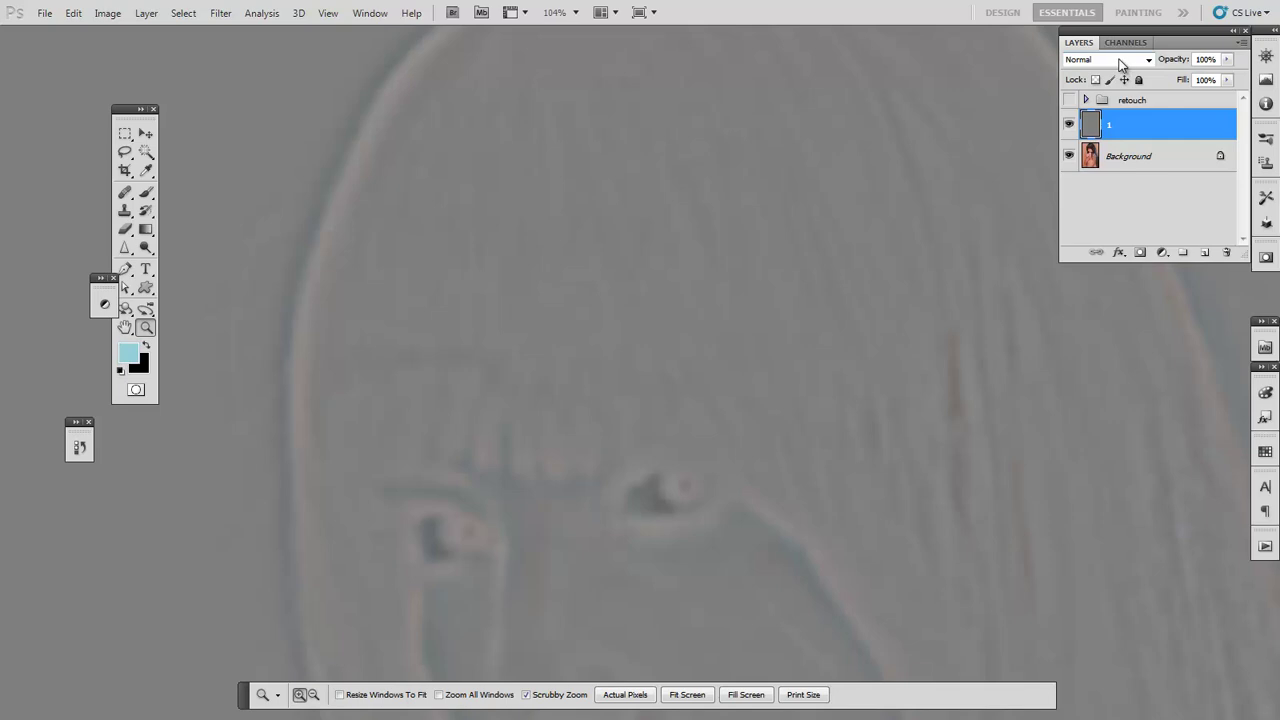
left_click(1118, 59)
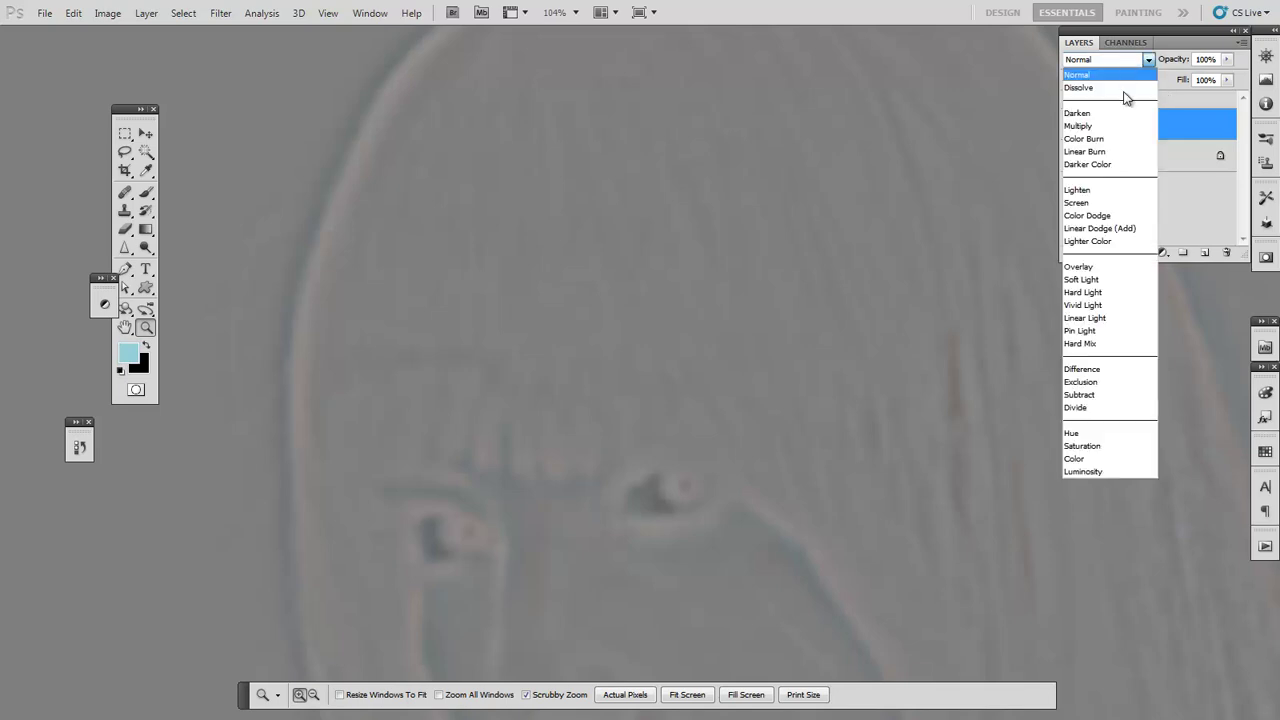
left_click(1122, 324)
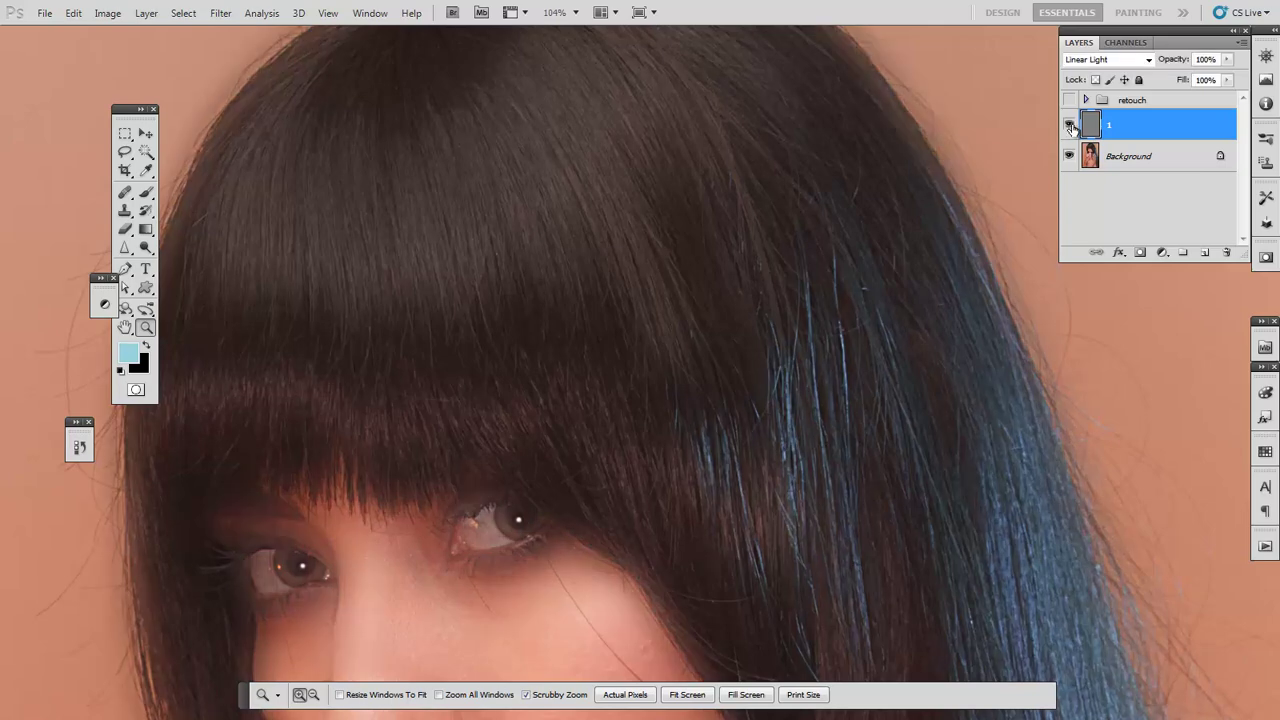
left_click(1069, 125)
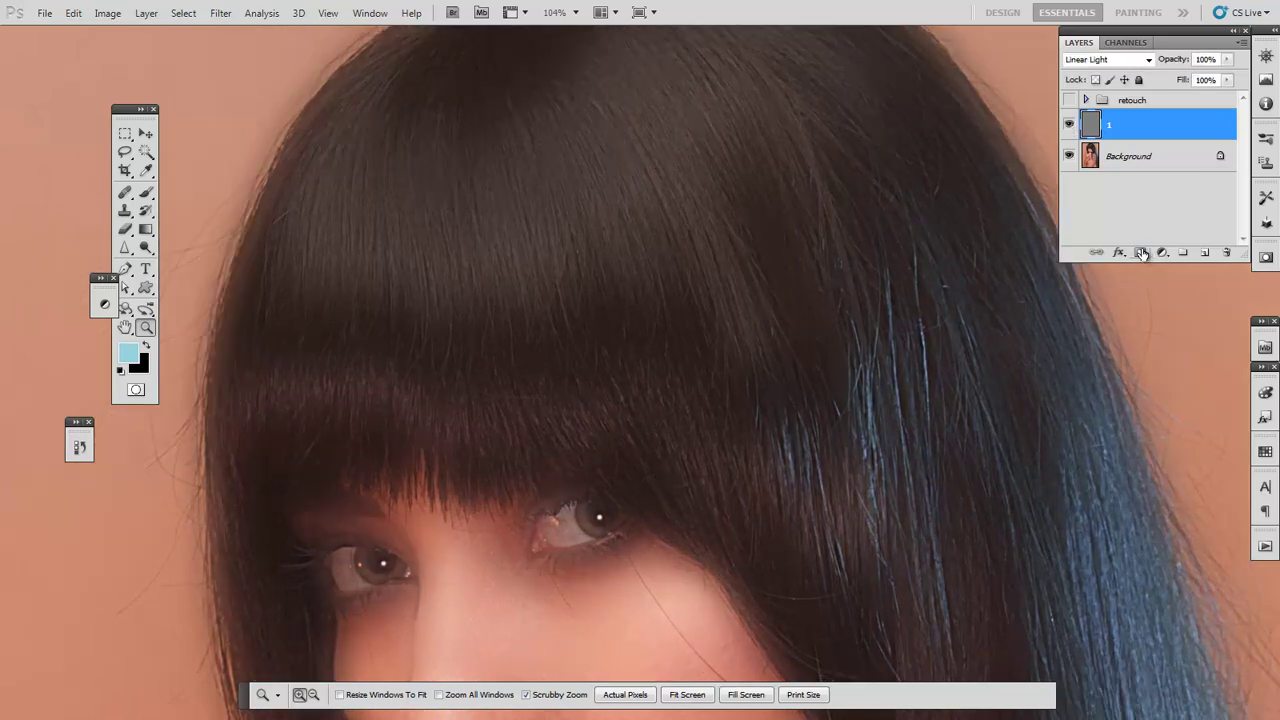
key("alt")
left_click(1138, 253, "alt")
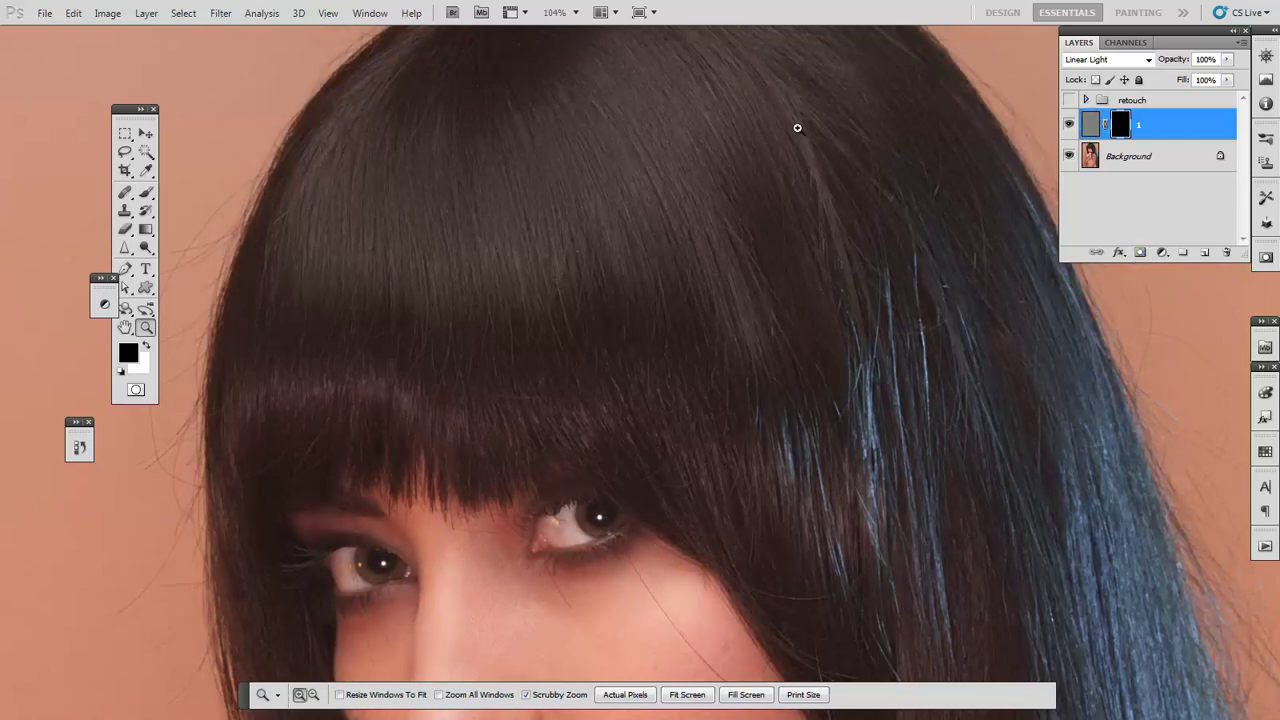
- Target layer 1's mask and set up an 80 px Brush painting in white
left_click(1120, 124)
left_click(1120, 124)
left_click(1121, 124)
left_click(131, 356)
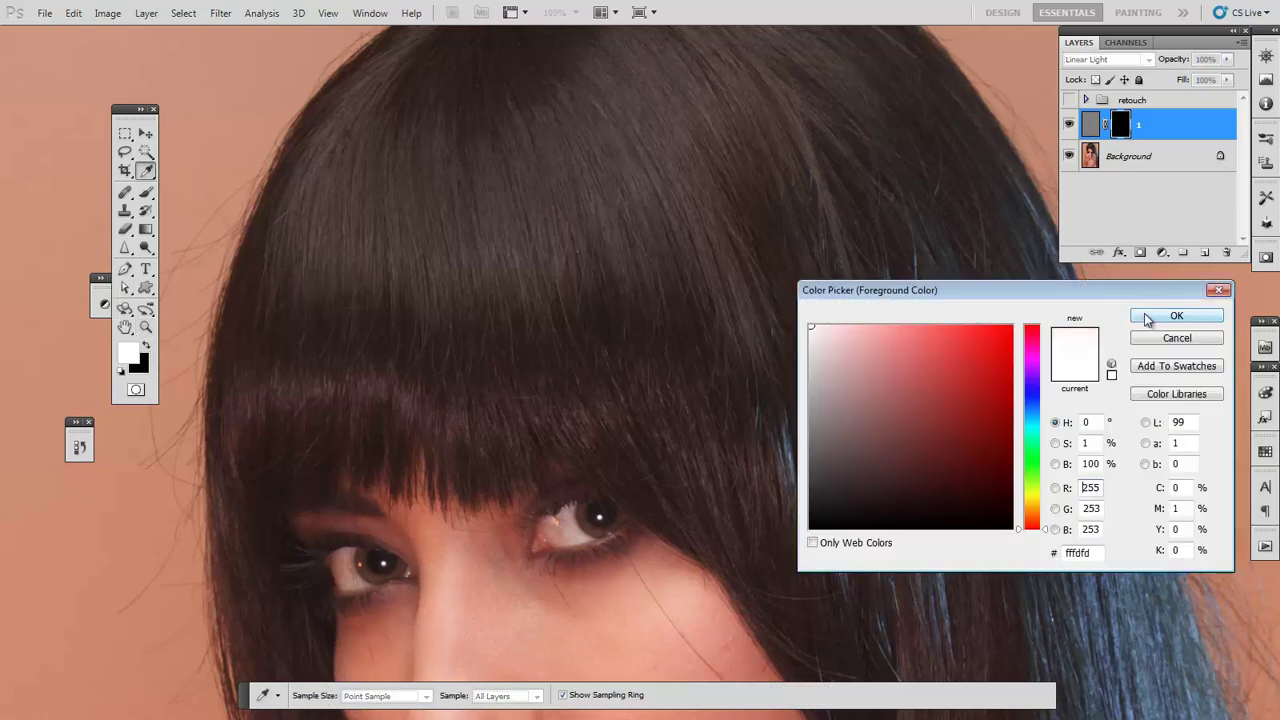
left_click(1176, 316)
left_click(145, 193)
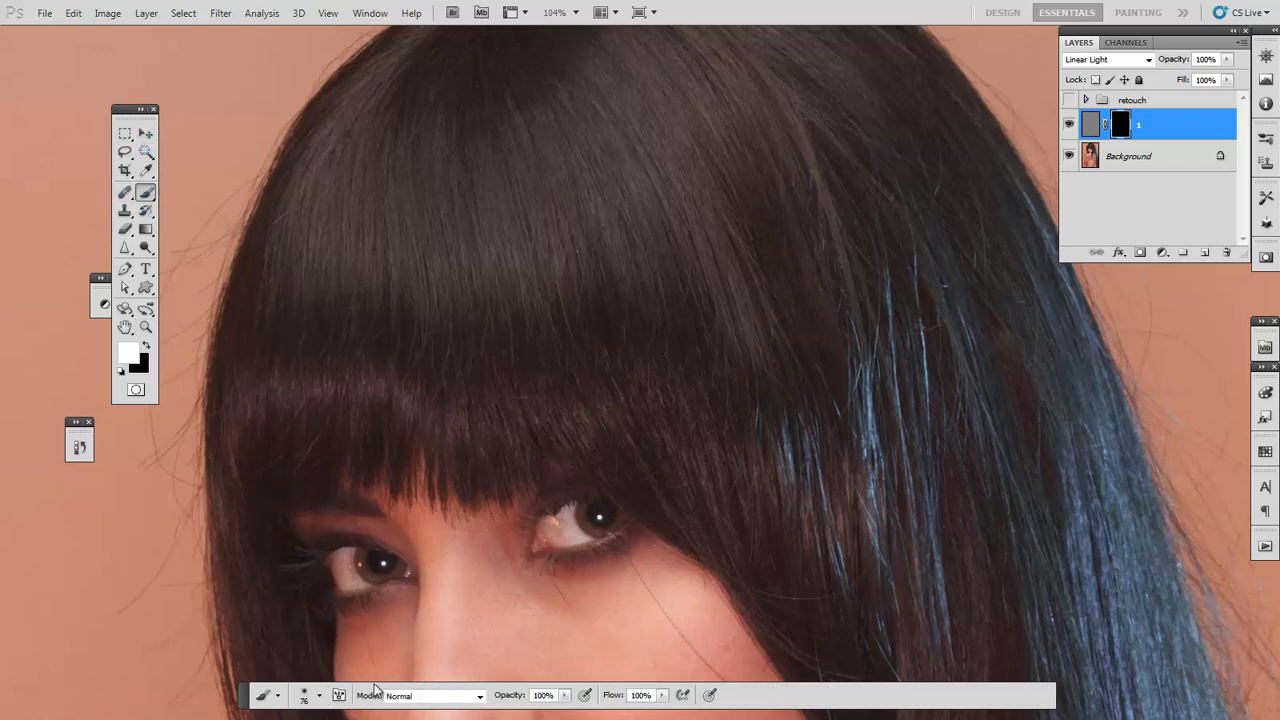
left_click(641, 277)
- Paint white over the hair at 66.7% zoom, using black to fix over-painted edges
key("ctrl+minus")
key("ctrl+minus")
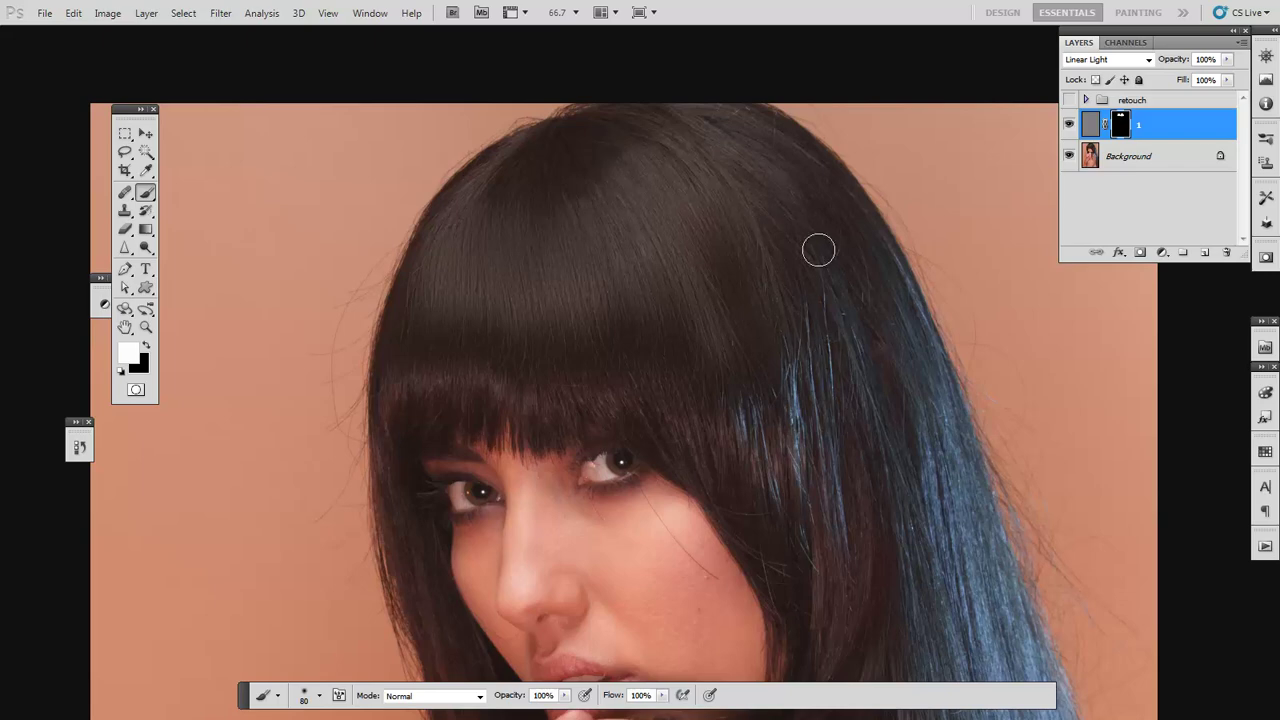
left_click_drag(860, 371, 852, 357)
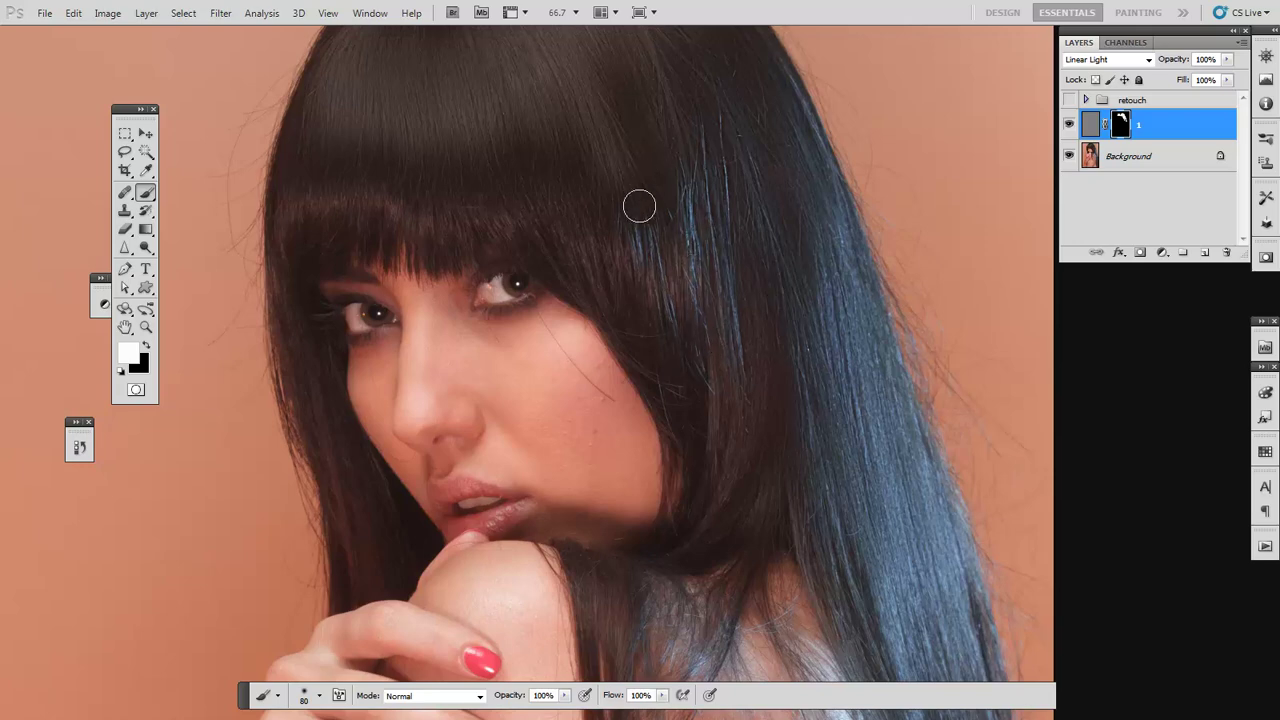
mouse_move(608, 221)
left_mouse_down()
mouse_move(650, 293)
mouse_move(622, 389)
left_mouse_up()
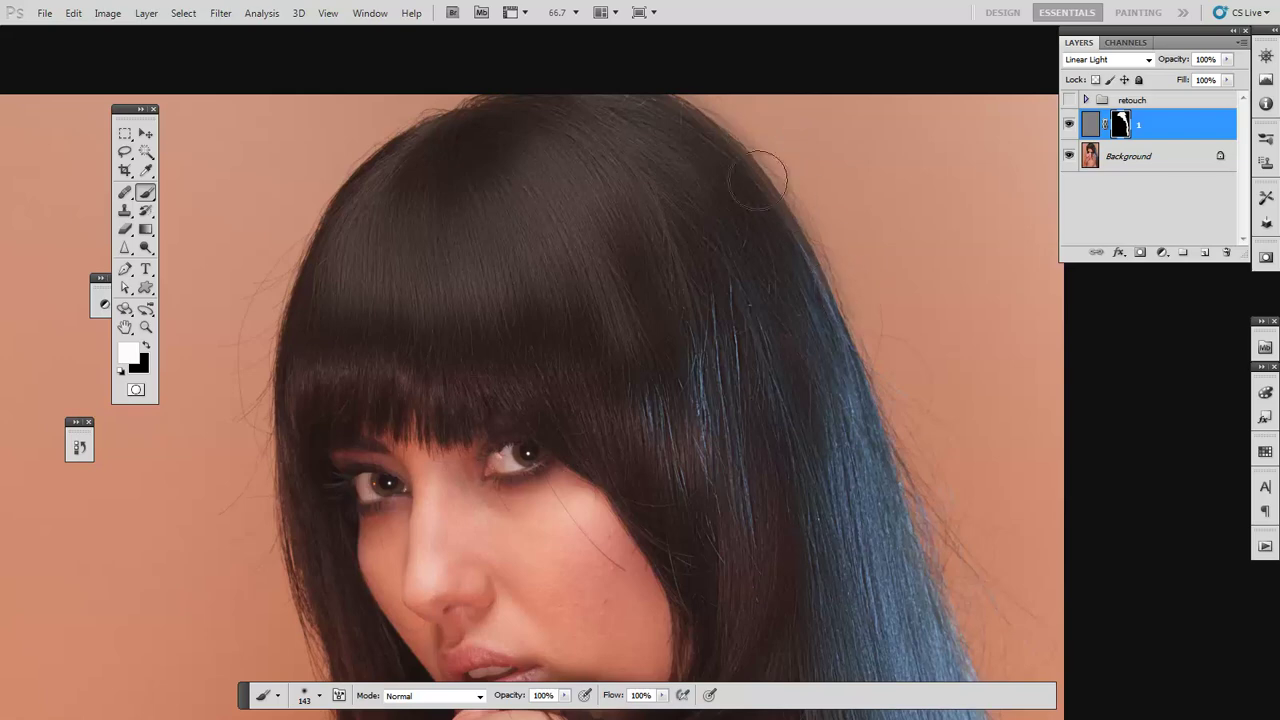
key("x")
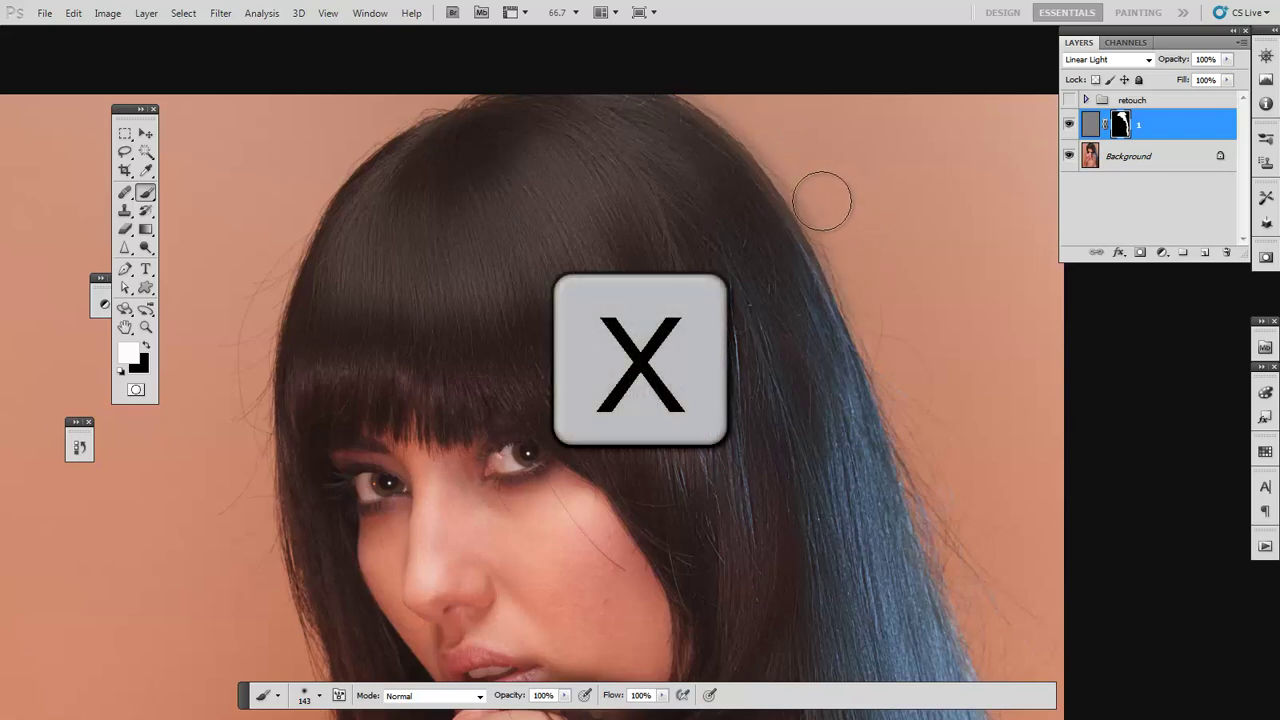
key("x")
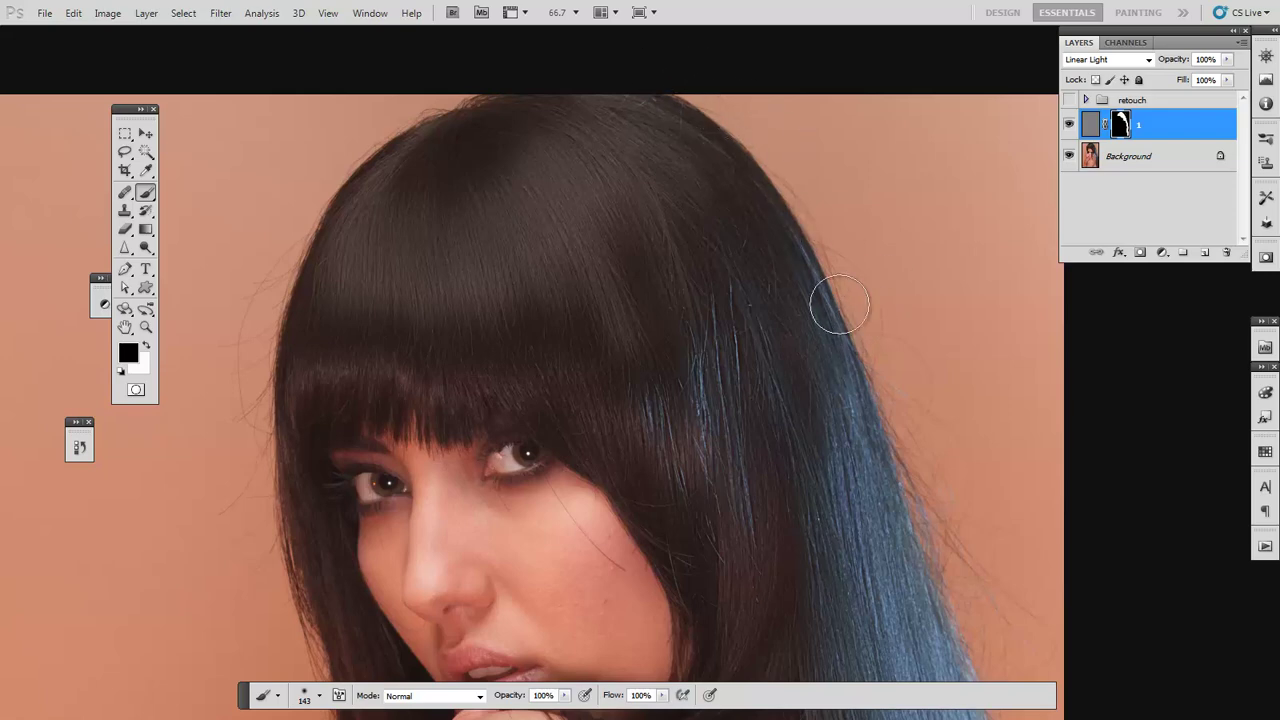
key("x")
left_click_drag(686, 163, 691, 157)
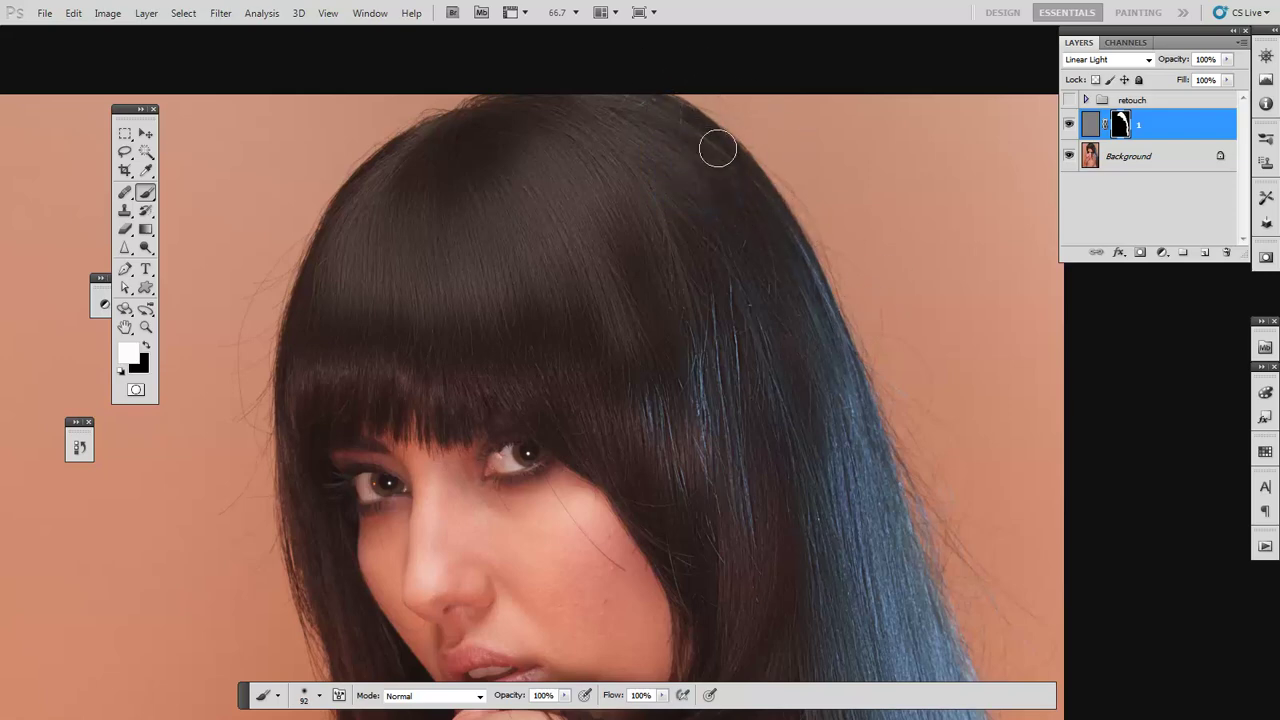
- Zoom between 66.7% and 91.7% to check and refine the mask painting on the hair
key("x")
key("x")
key("z")
left_click_drag(722, 187, 904, 168)
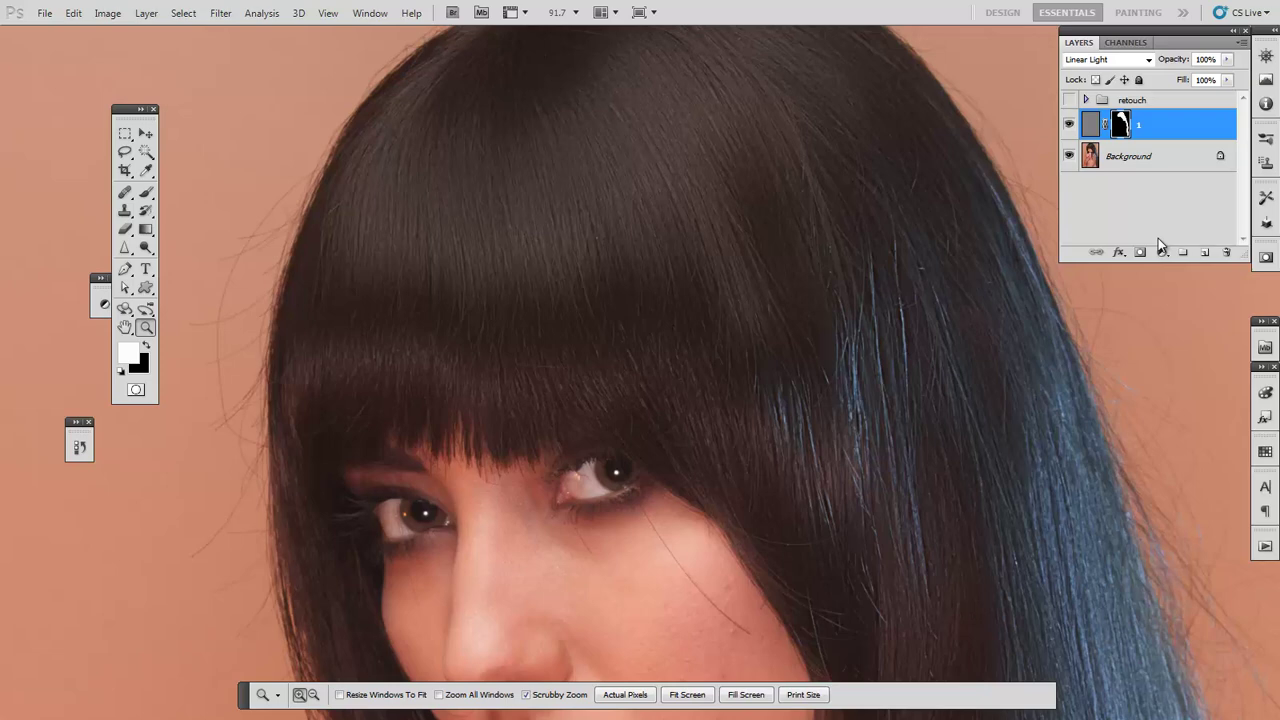
key("ctrl+minus")
key("b")
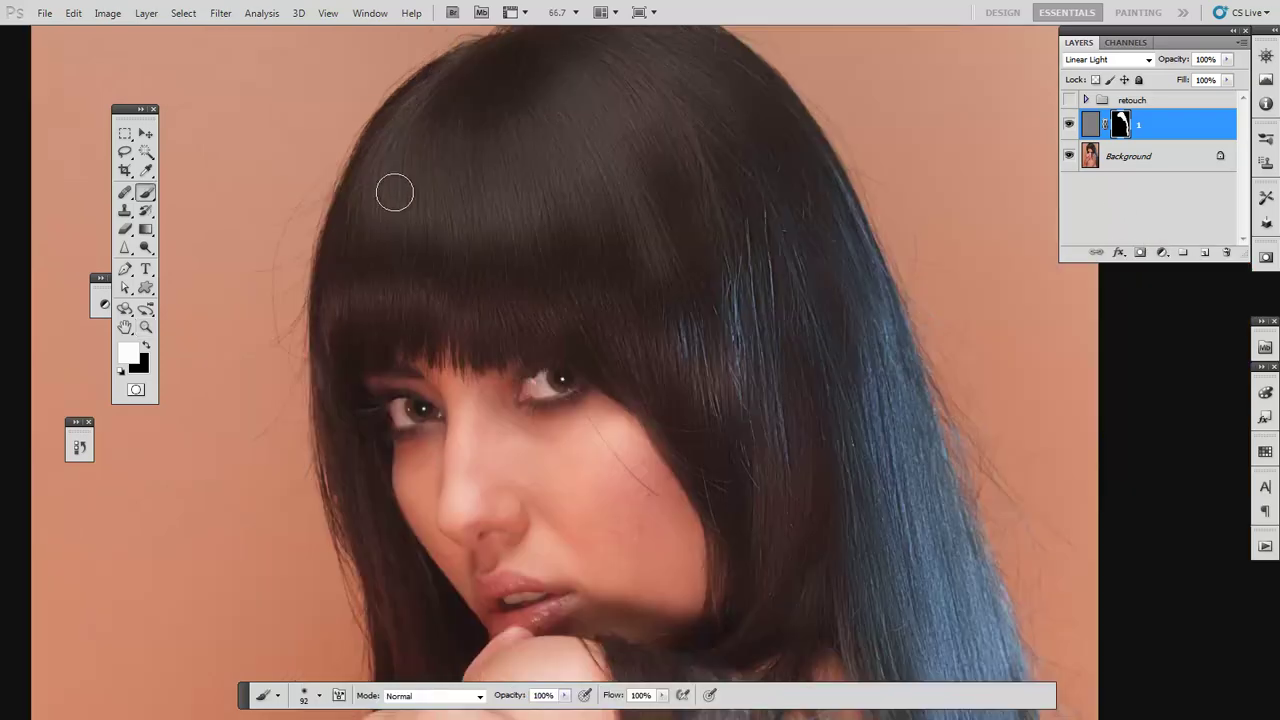
mouse_move(706, 141)
left_mouse_down()
mouse_move(814, 149)
mouse_move(797, 240)
mouse_move(837, 234)
mouse_move(779, 221)
left_mouse_up()
key("z")
left_click(782, 188)
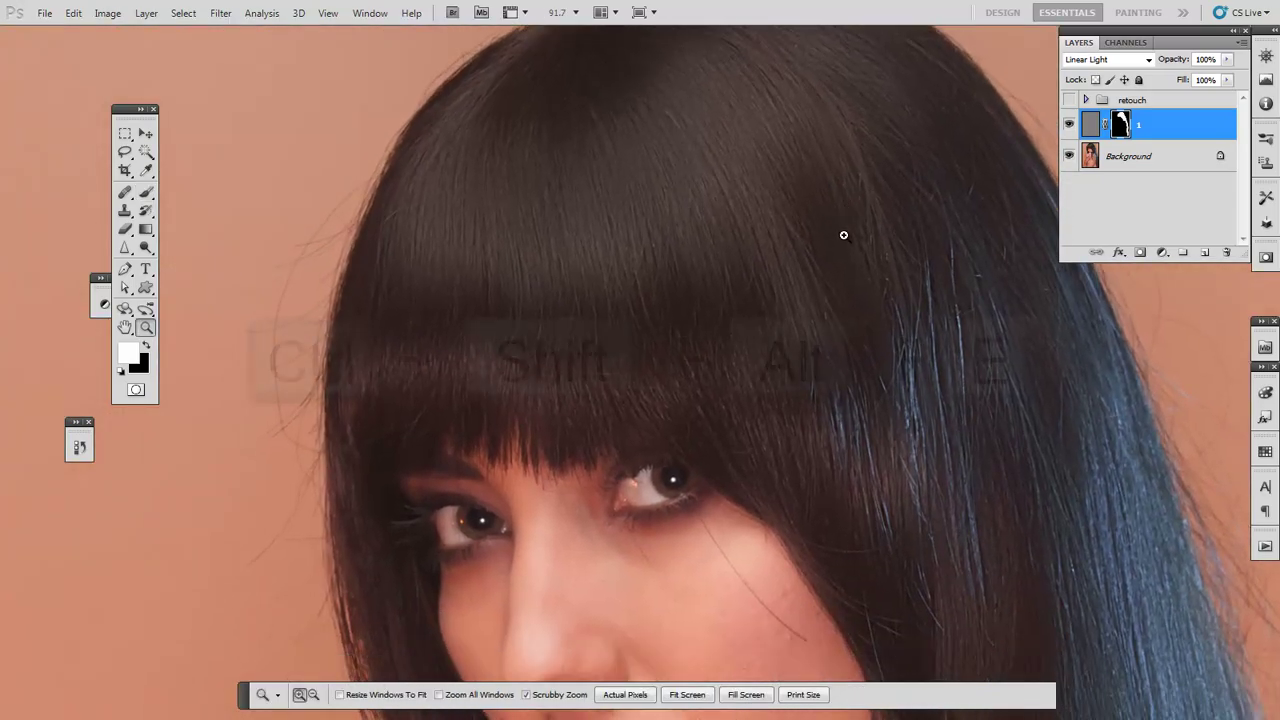
- Stamp all visible layers into a new Layer 4 blended in Color Dodge
key("ctrl+shift+alt+e")
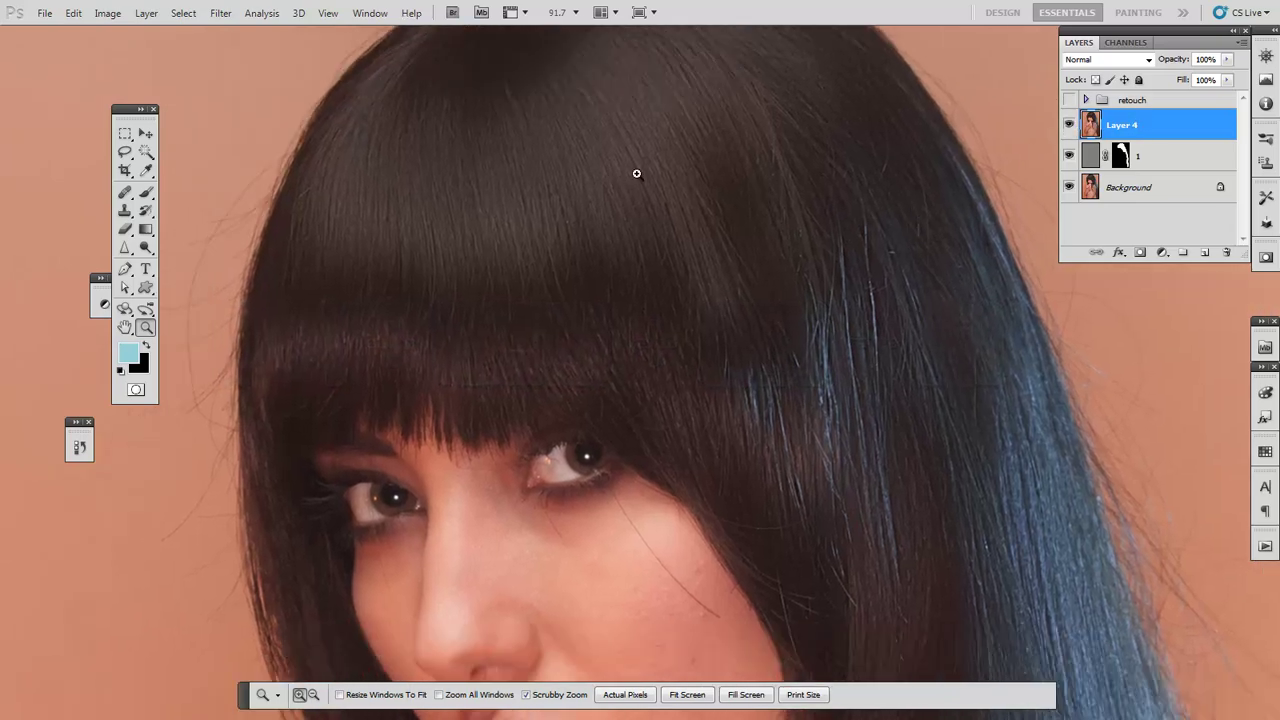
left_click(1114, 61)
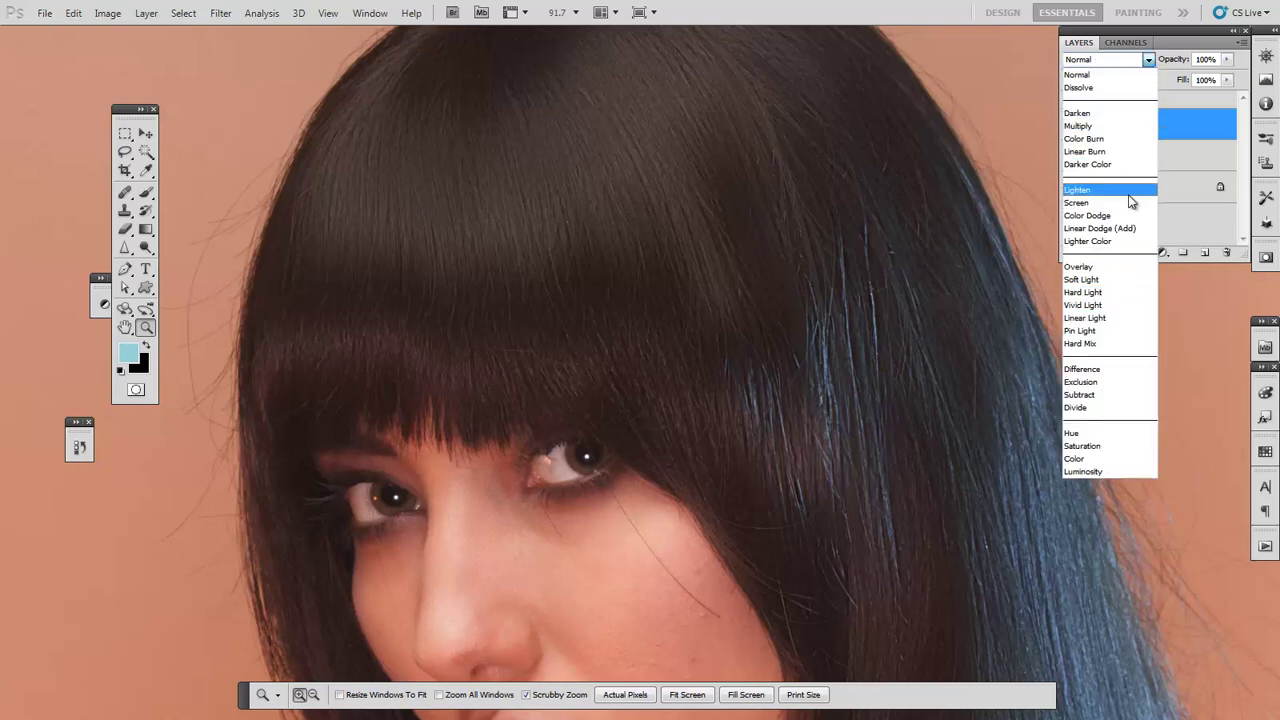
left_click(1107, 218)
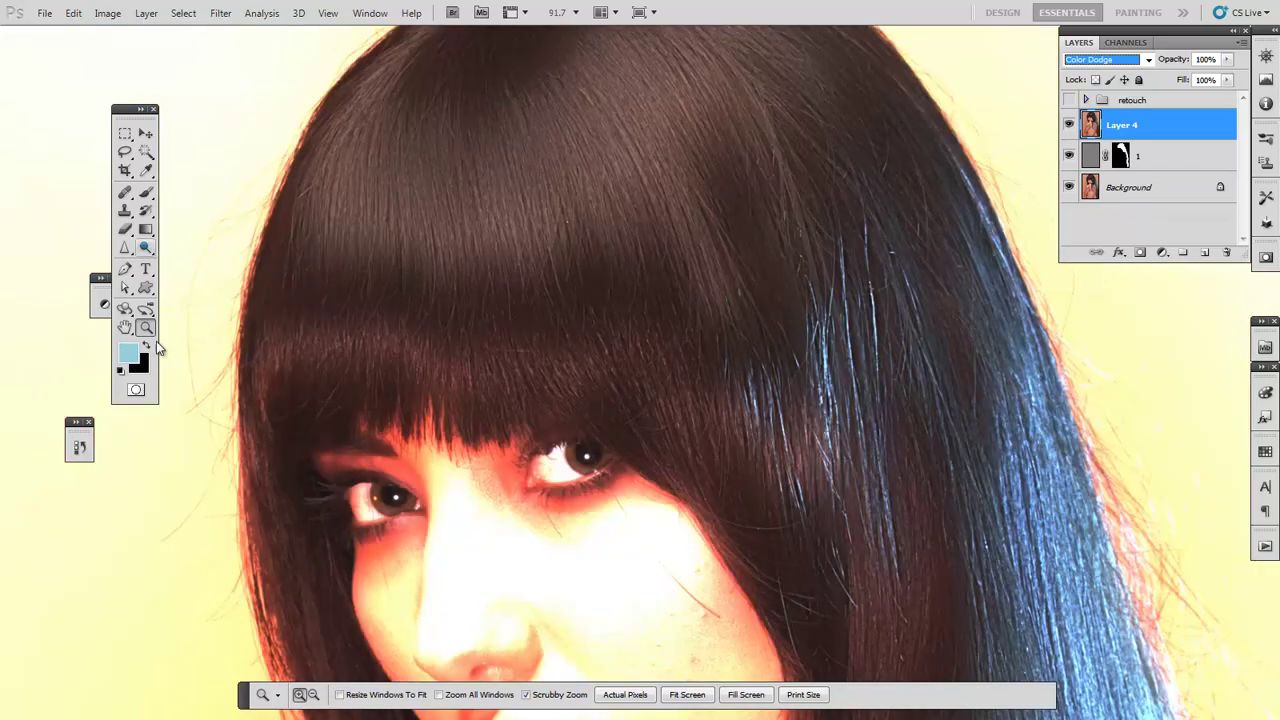
left_click_drag(983, 103, 713, 179)
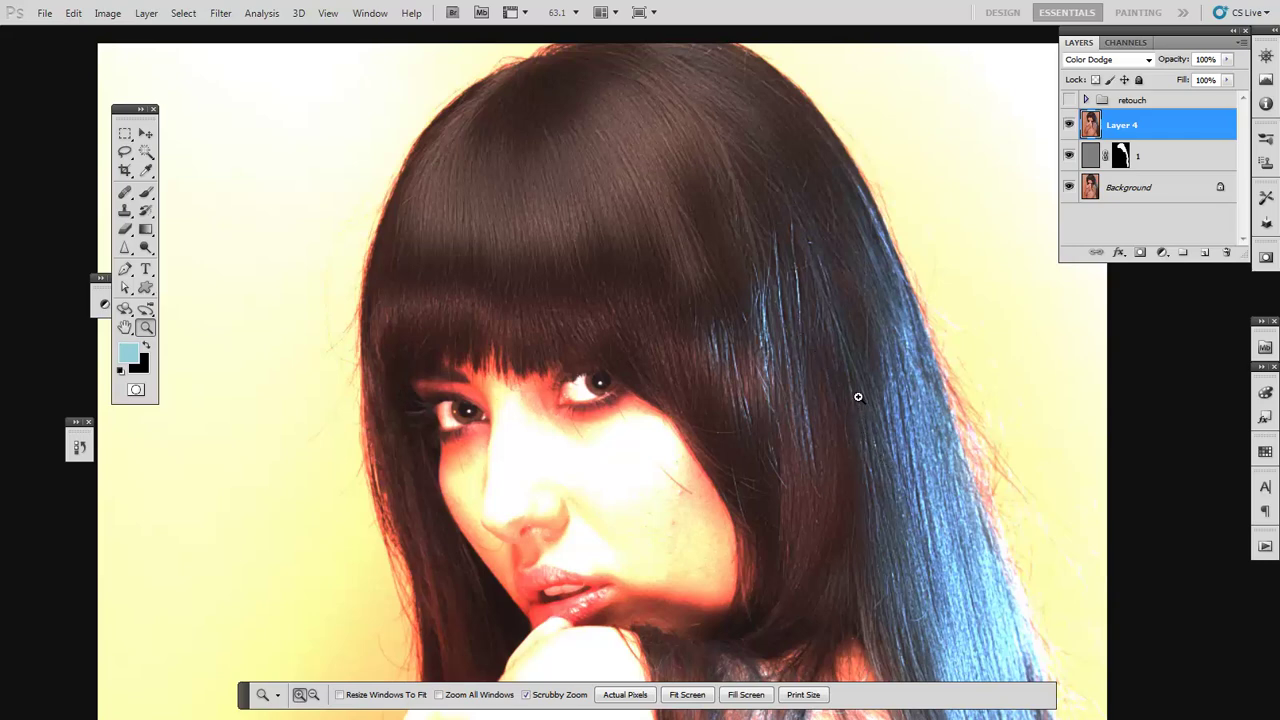
- Lower Layer 4's saturation with Hue/Saturation and compare the result with it hidden
key("ctrl+u")
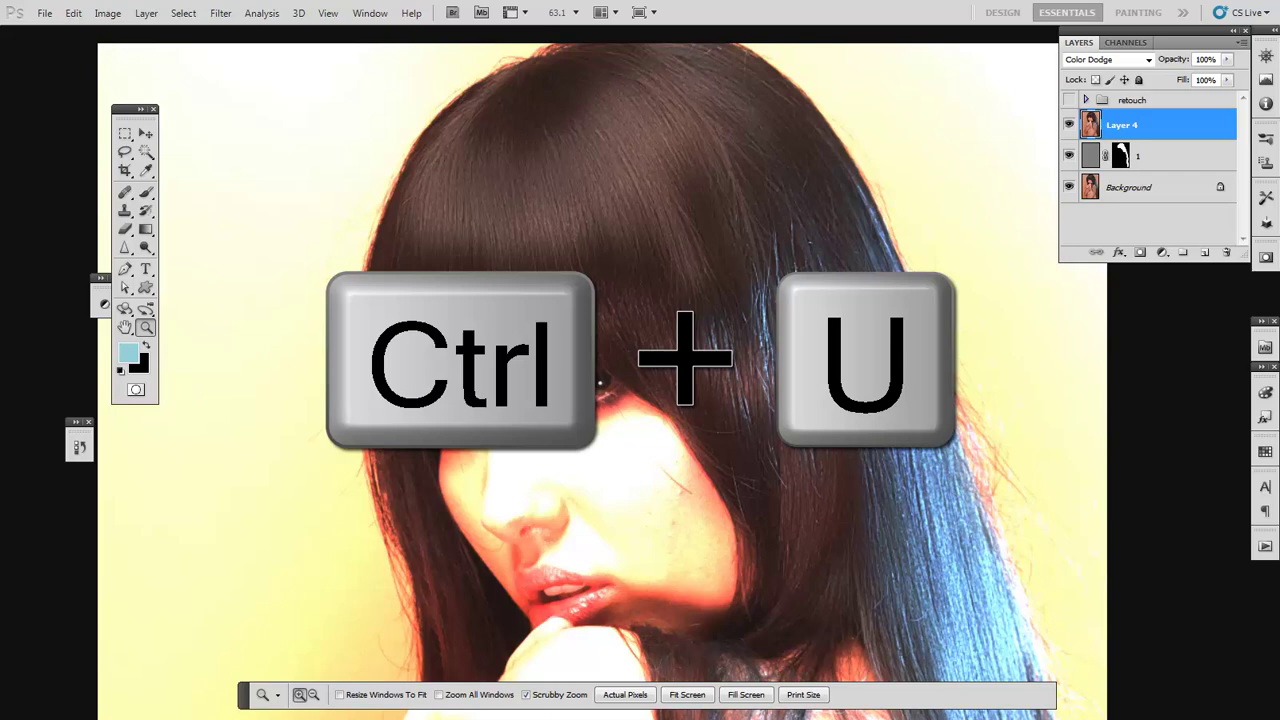
key("ctrl+u")
left_click_drag(1119, 268, 1075, 268)
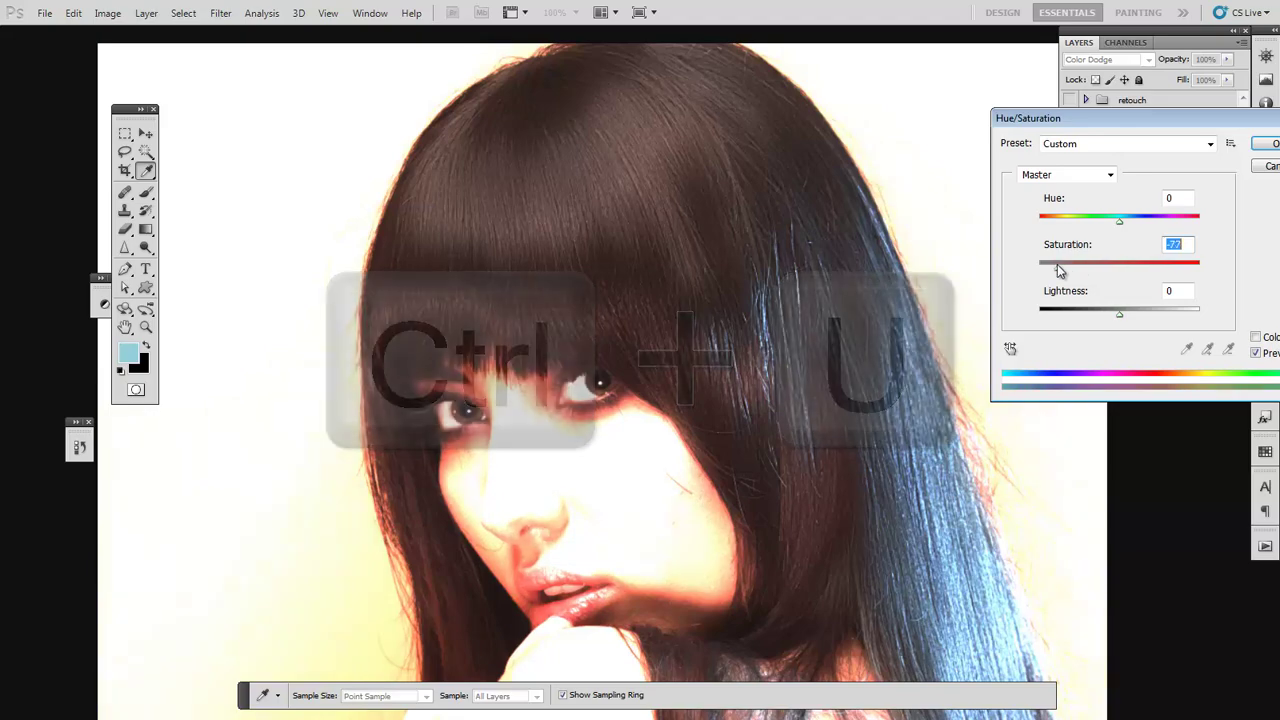
key("Return")
left_click(1069, 126)
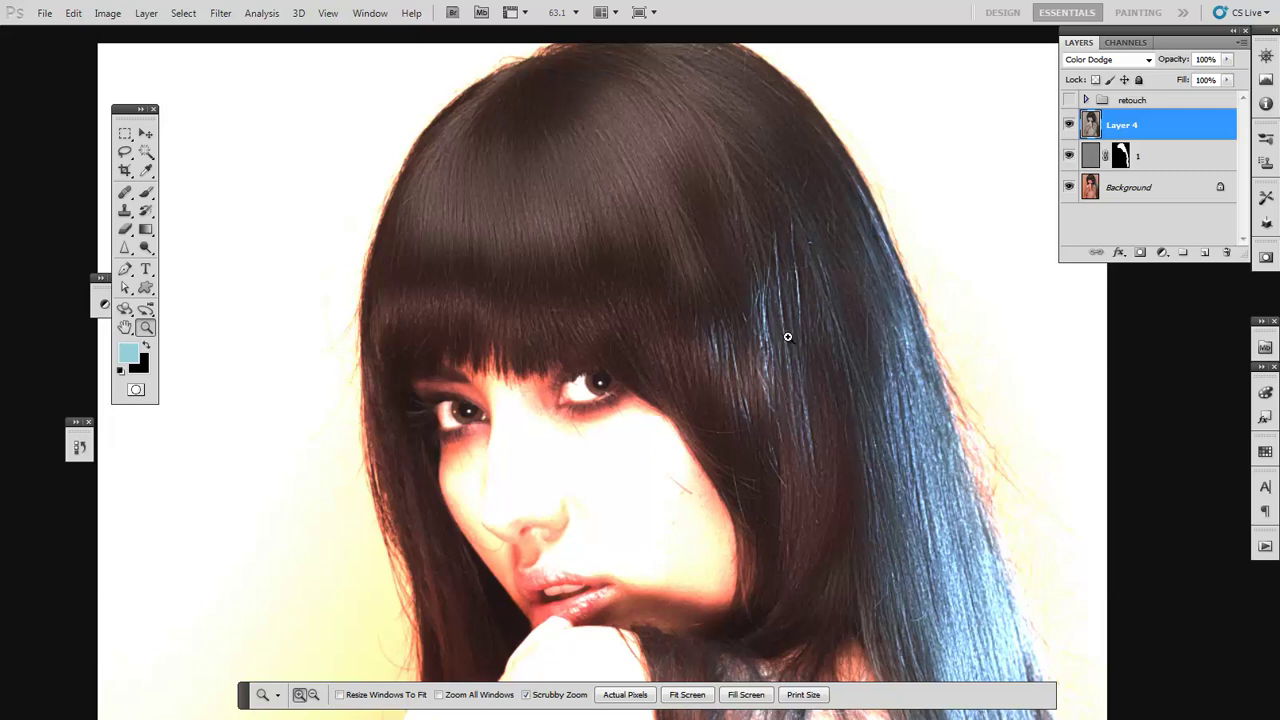
key("alt")
- Add a black mask to Layer 4 and ready the Brush with white foreground
left_click(1140, 254, "alt")
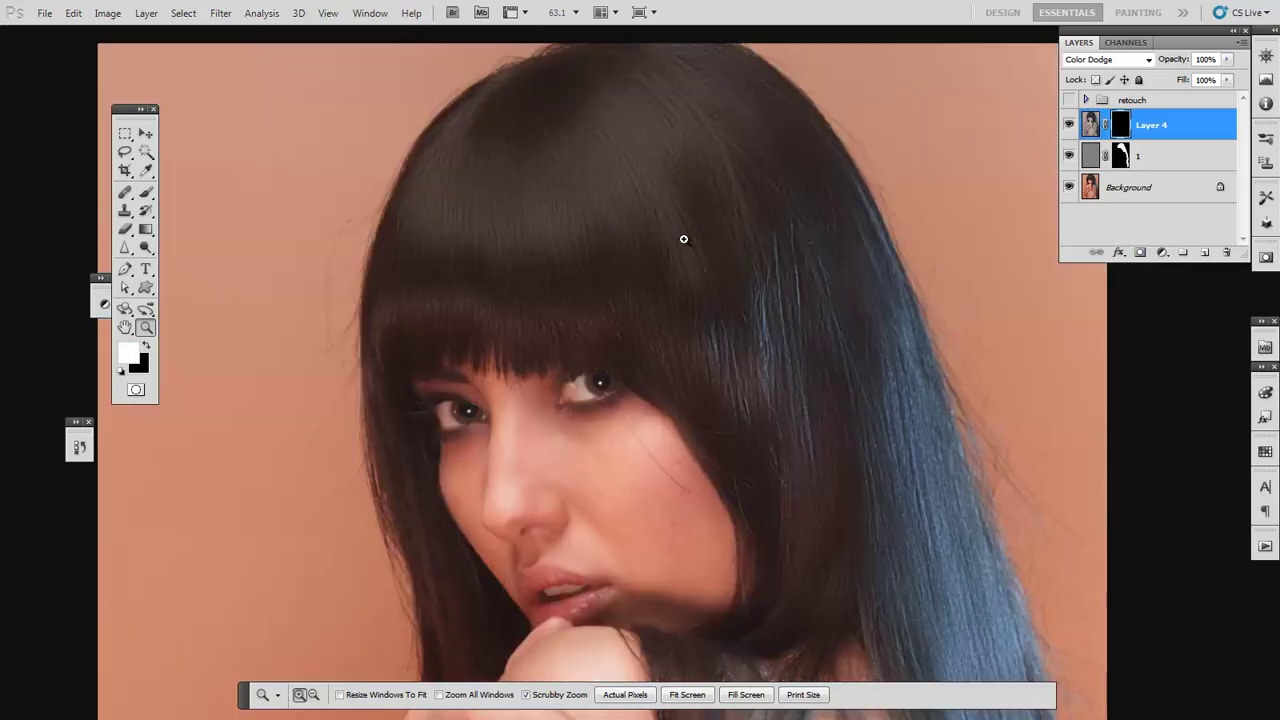
key("b")
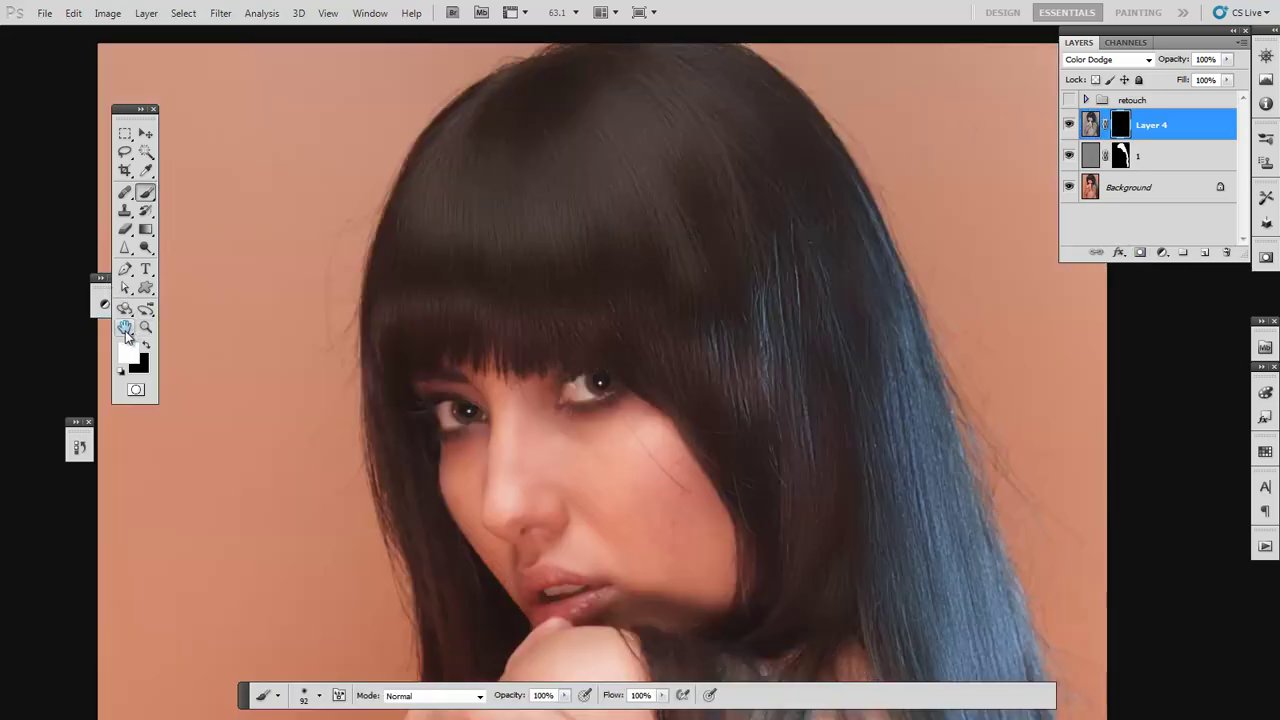
left_click(128, 352)
left_click(834, 386)
left_click(811, 327)
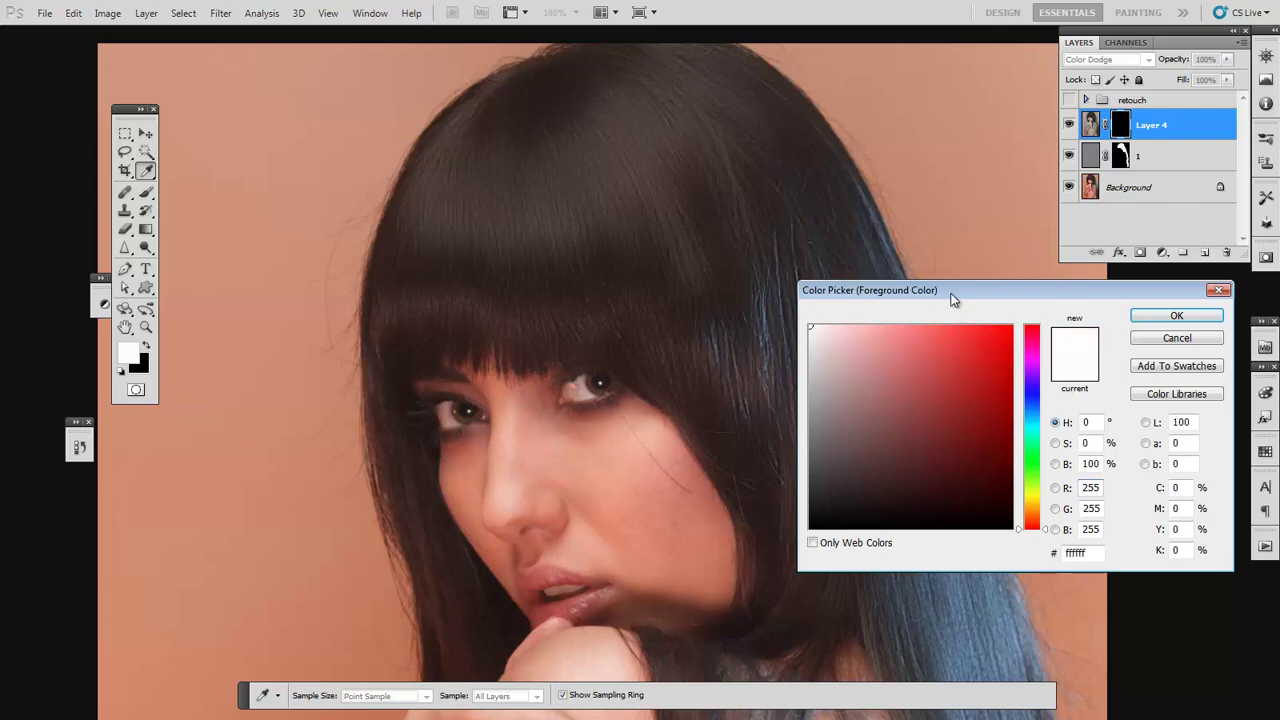
left_click(1177, 316)
left_click(541, 230)
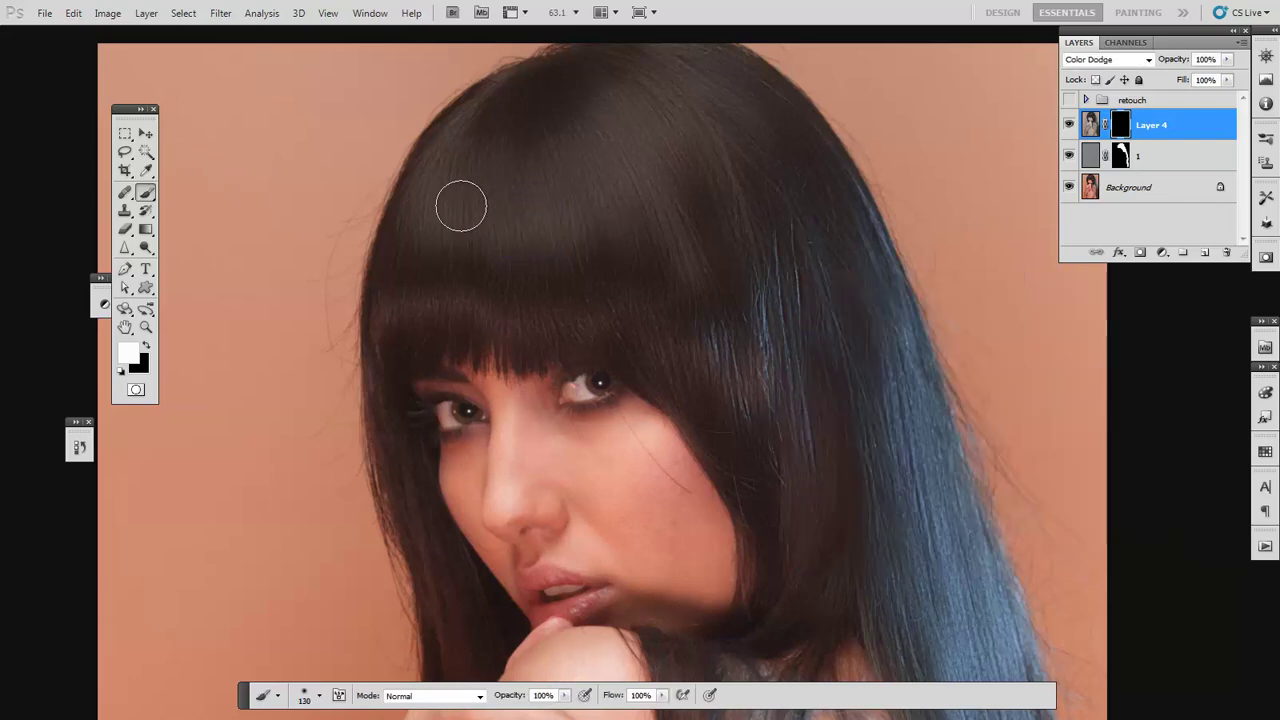
- Paint a highlight band across the upper and long hair at 50% opacity, then stamp visible into Layer 5
mouse_move(420, 197)
left_mouse_down()
mouse_move(537, 214)
mouse_move(688, 135)
mouse_move(643, 177)
mouse_move(594, 191)
mouse_move(440, 205)
left_mouse_up()
key("4")
key("5")
key("5")
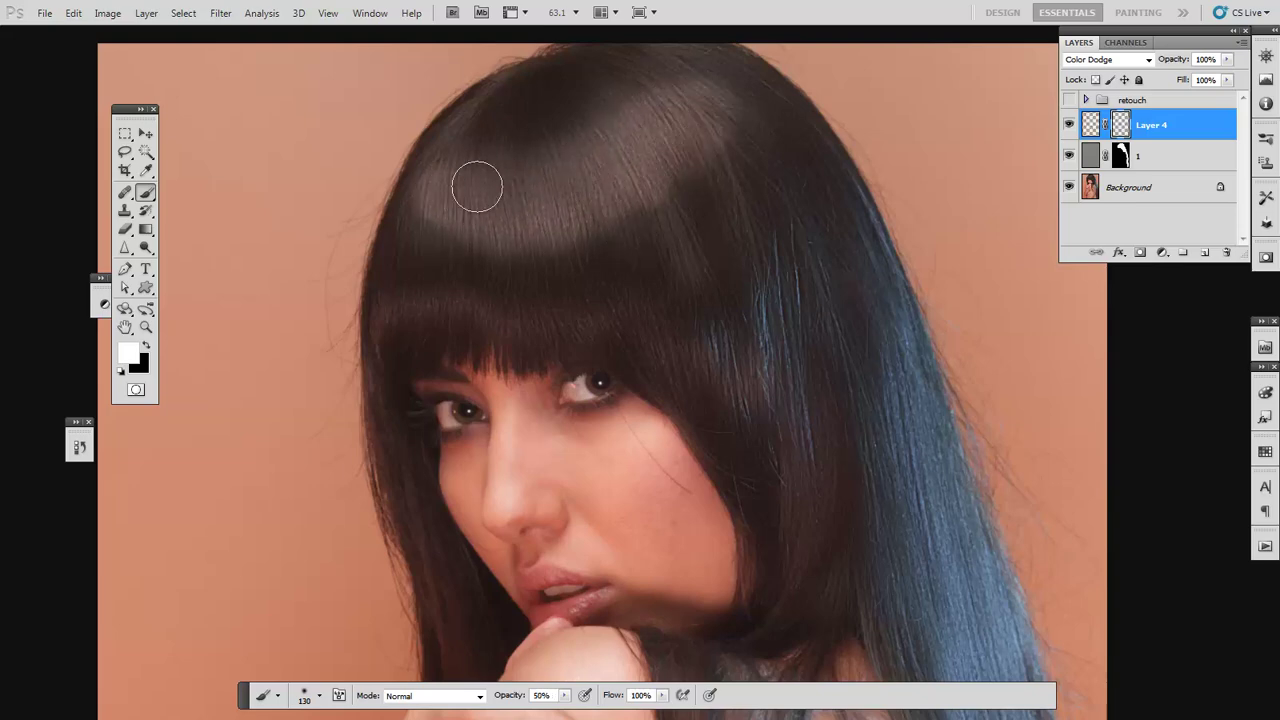
mouse_move(474, 183)
left_mouse_down()
mouse_move(634, 183)
mouse_move(469, 220)
left_mouse_up()
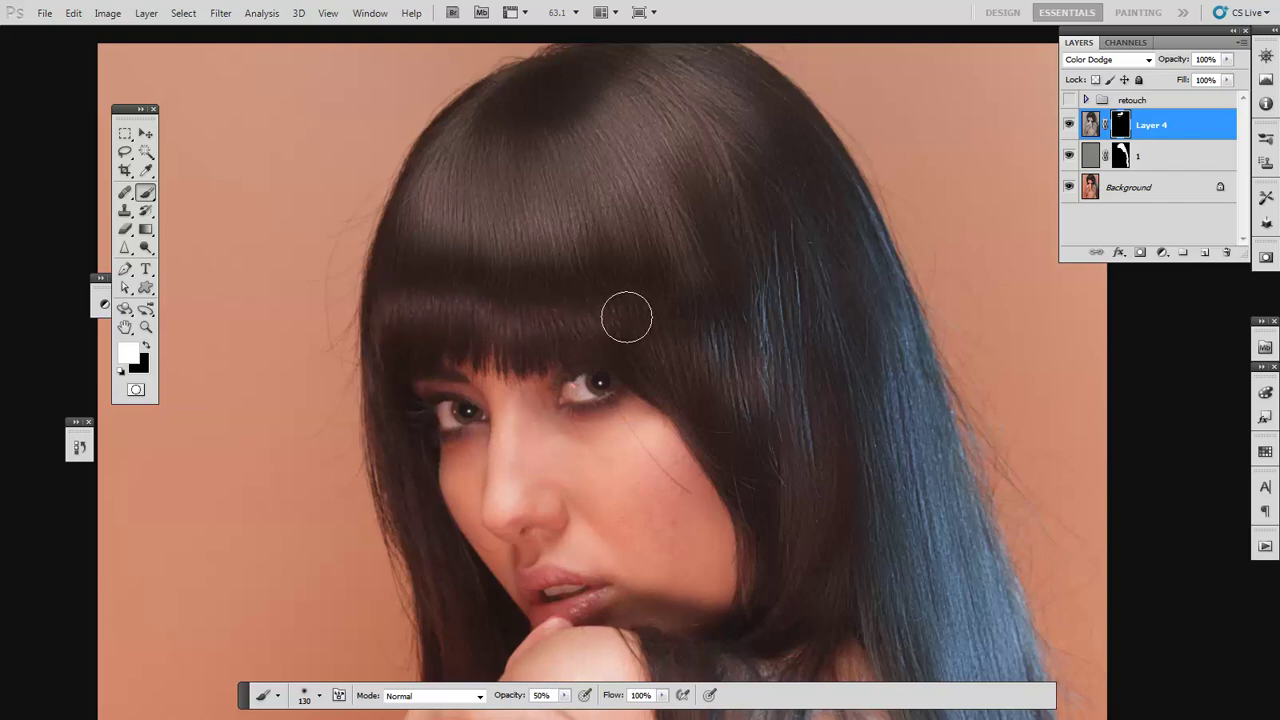
left_click_drag(840, 374, 634, 257)
left_click_drag(729, 243, 766, 425)
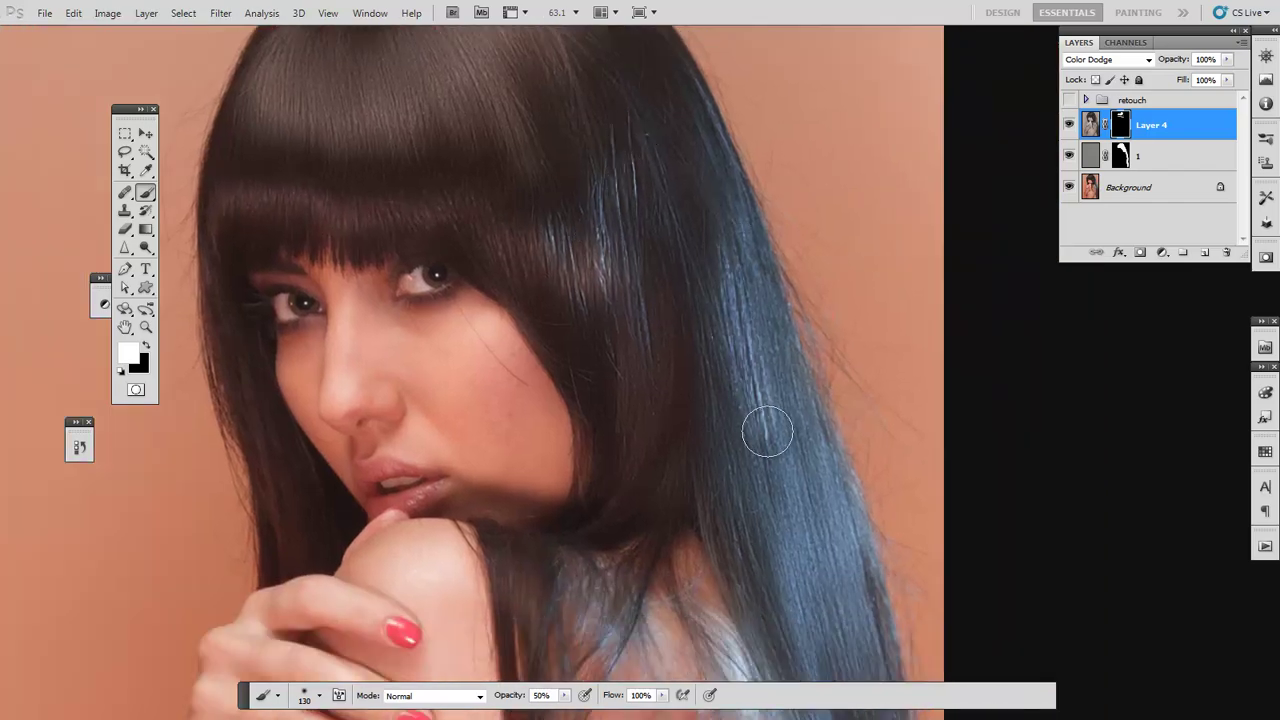
key("ctrl+shift+alt+e")
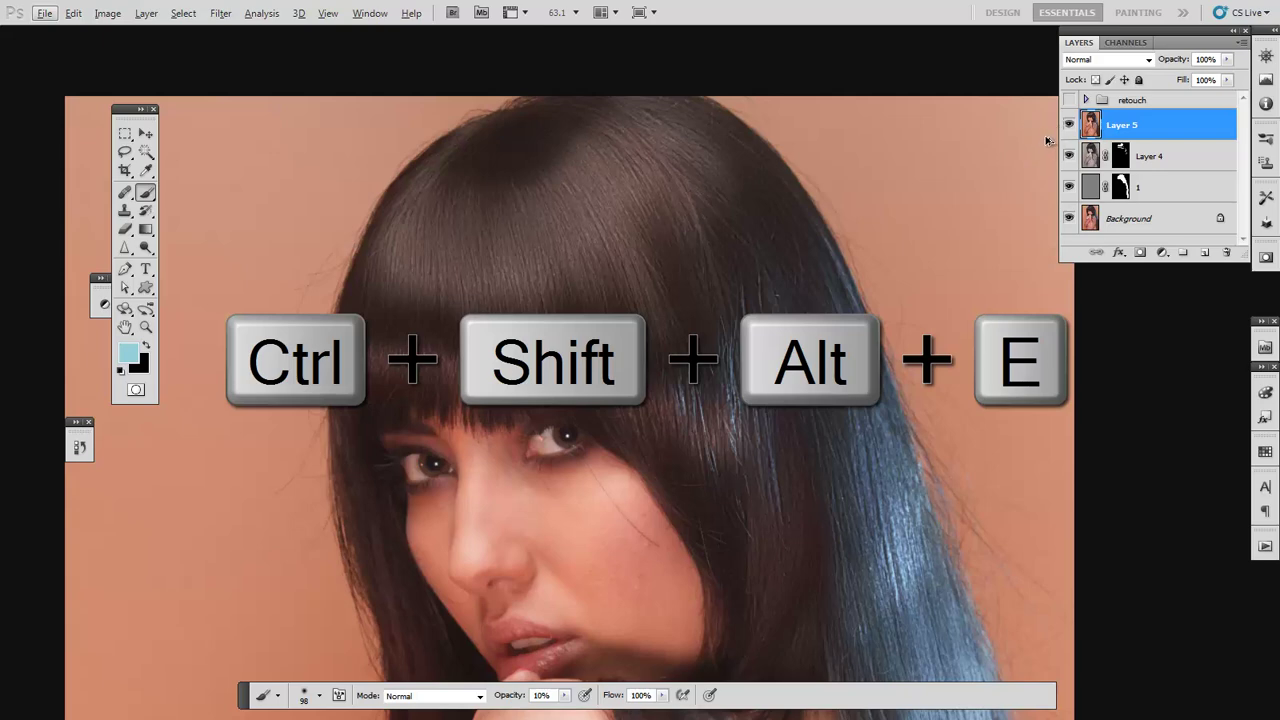
- Set Layer 5 to Multiply at 41% opacity and add a black hide-all mask
left_click(1122, 60)
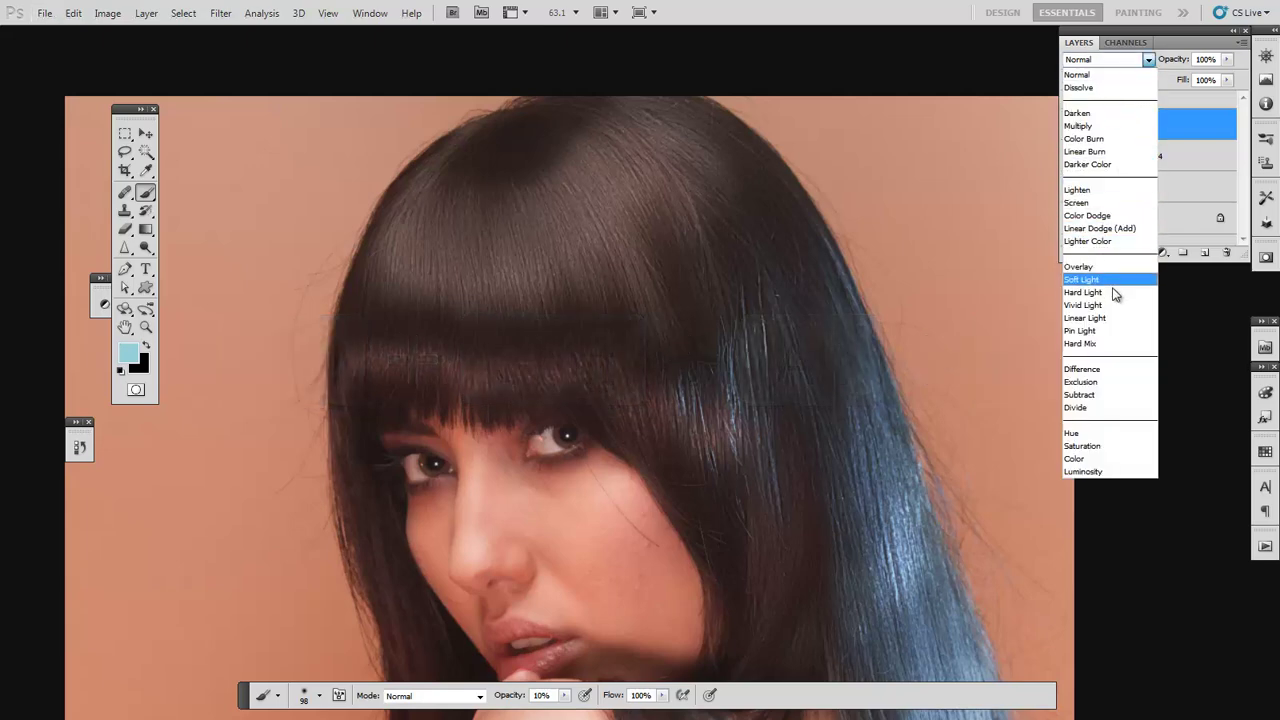
left_click(1140, 127)
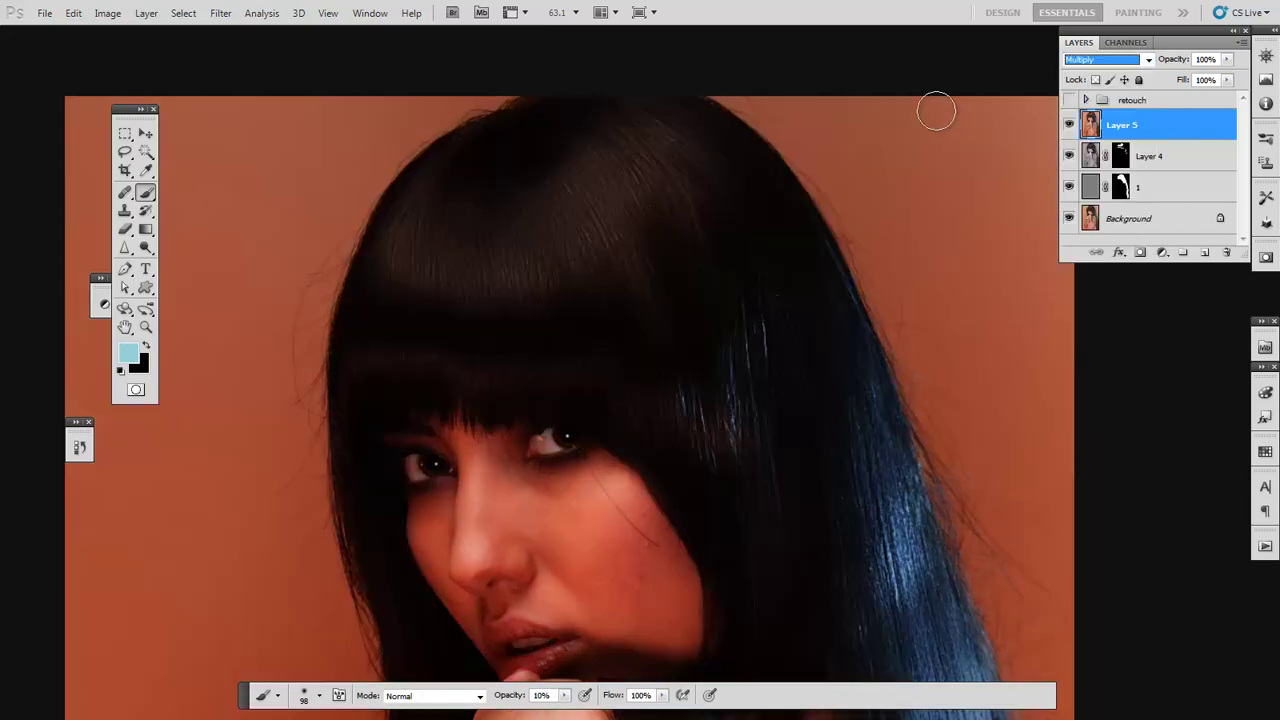
left_click(1228, 60)
left_click_drag(1226, 79, 1182, 79)
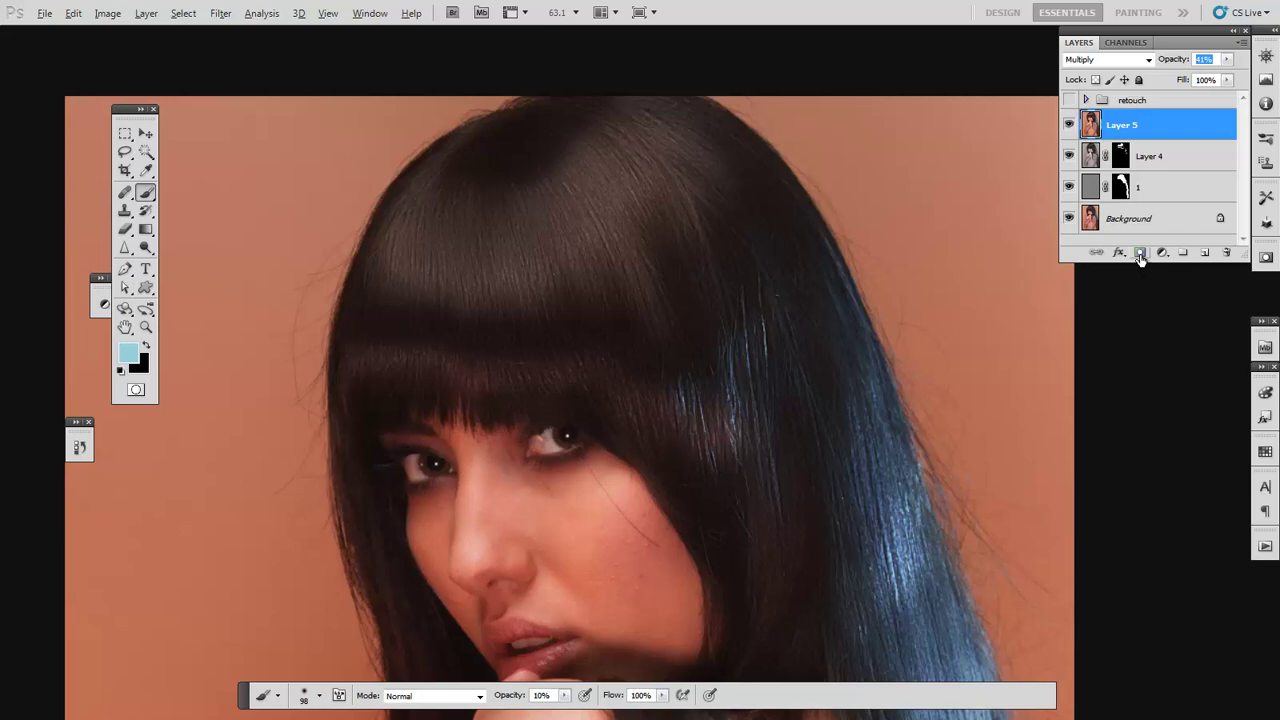
left_click(1140, 253, "alt")
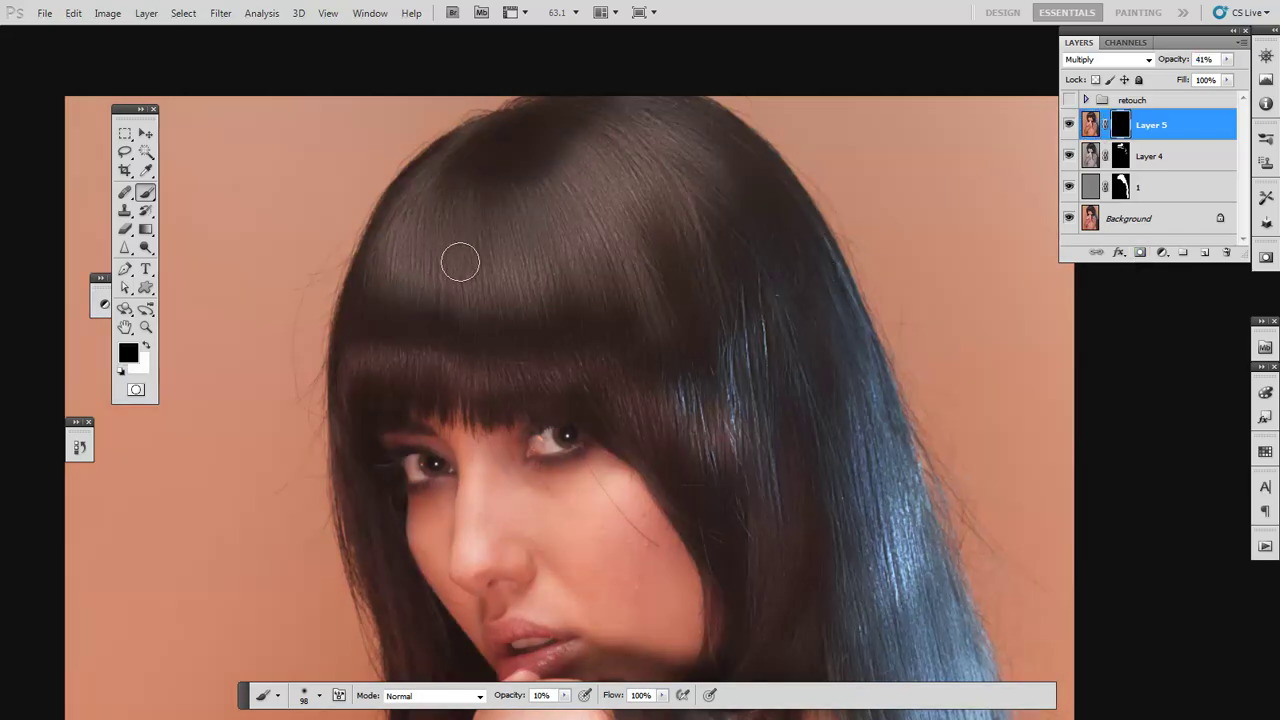
- Paint white on the bangs, undo the too-strong stroke, and set brush opacity to 50%
left_click(146, 346)
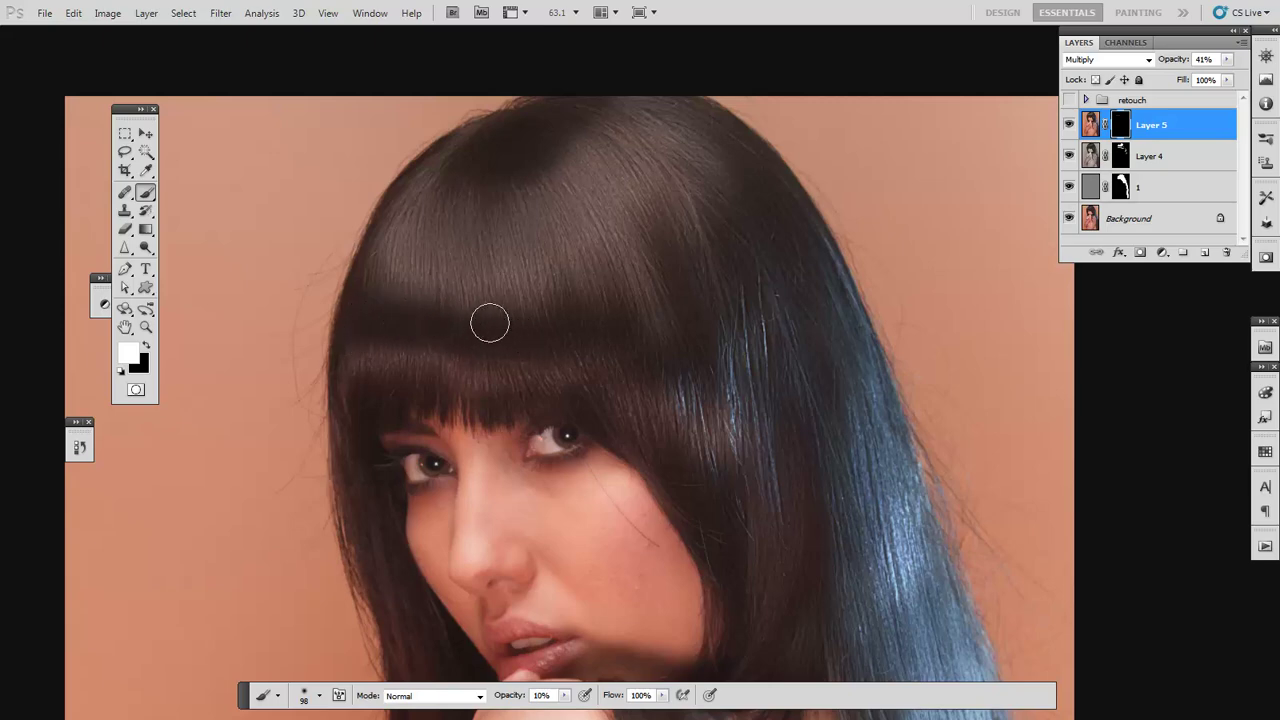
key("0")
mouse_move(372, 302)
left_mouse_down()
mouse_move(445, 318)
mouse_move(451, 351)
left_mouse_up()
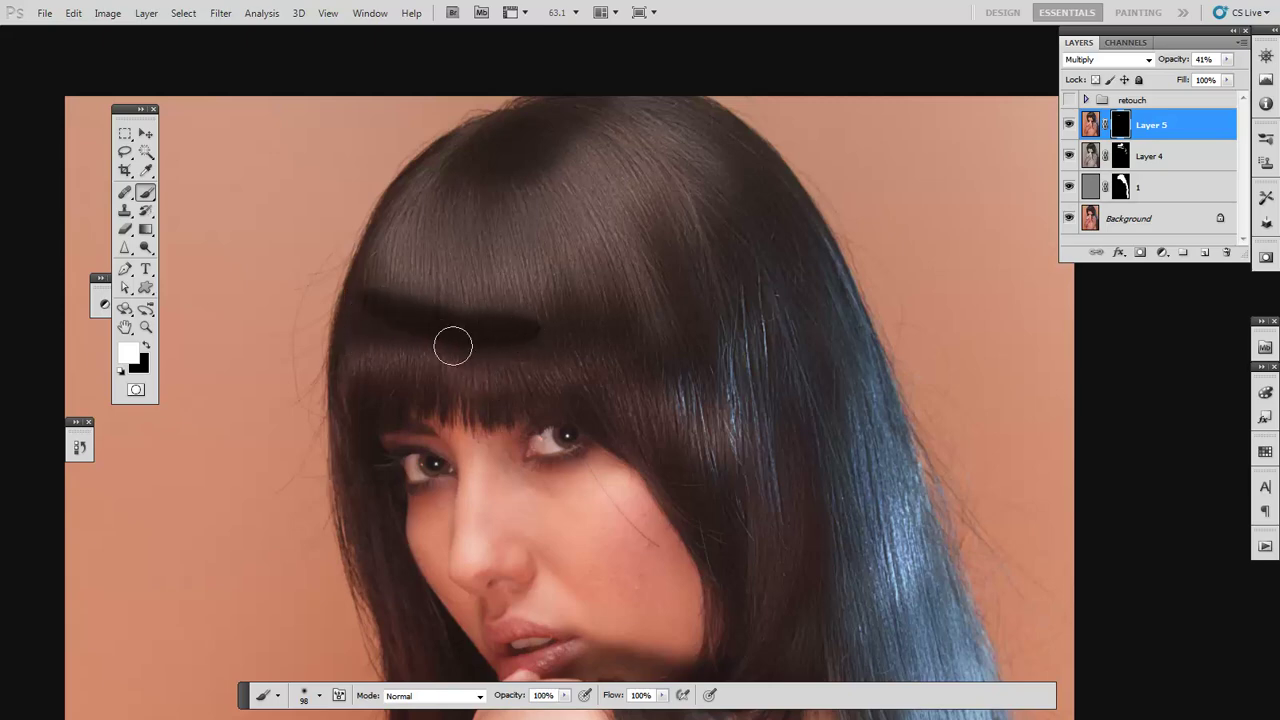
key("ctrl+z")
key("5")
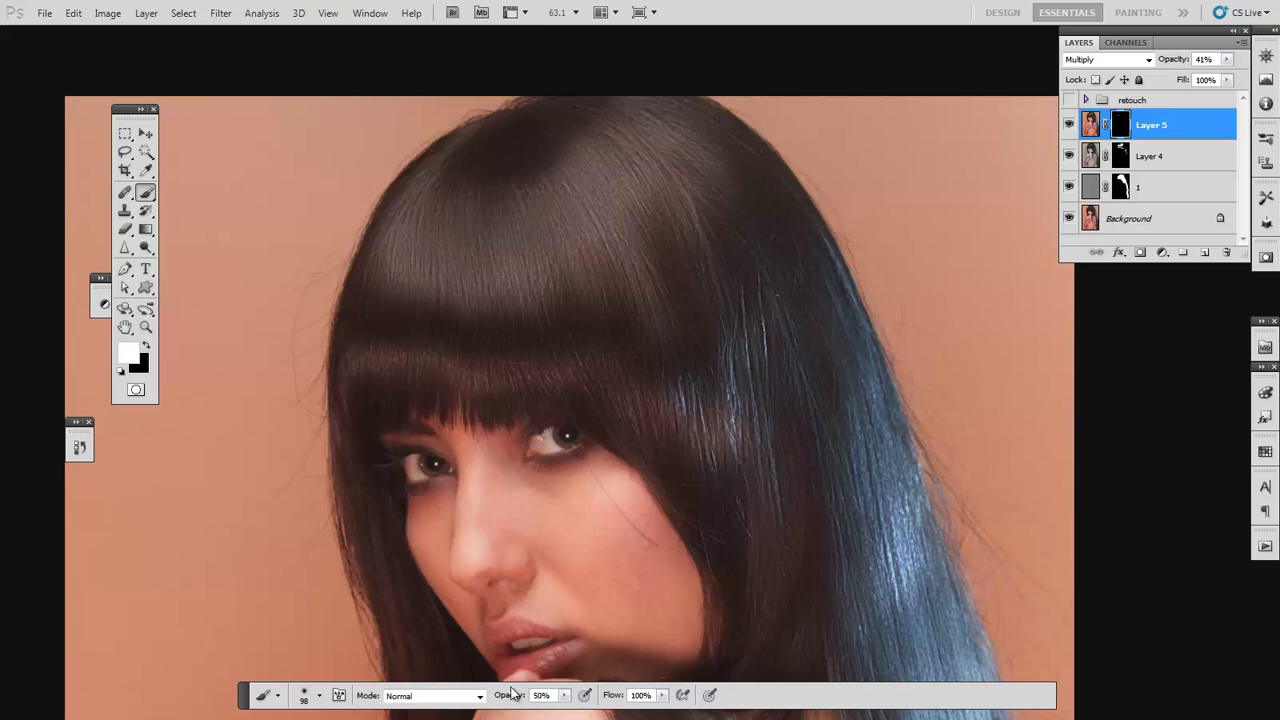
- With a 142 px brush, darken the crown and a band across the bangs
left_click_drag(389, 315, 371, 300)
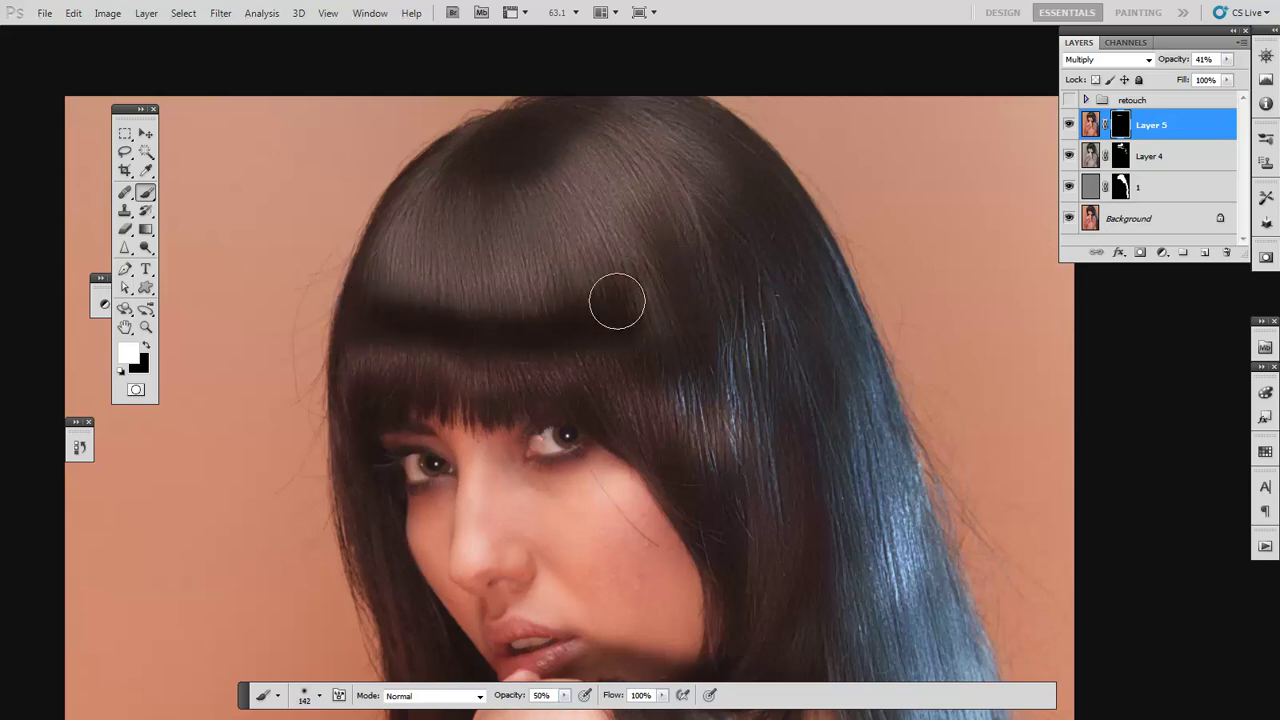
left_click_drag(551, 162, 505, 150)
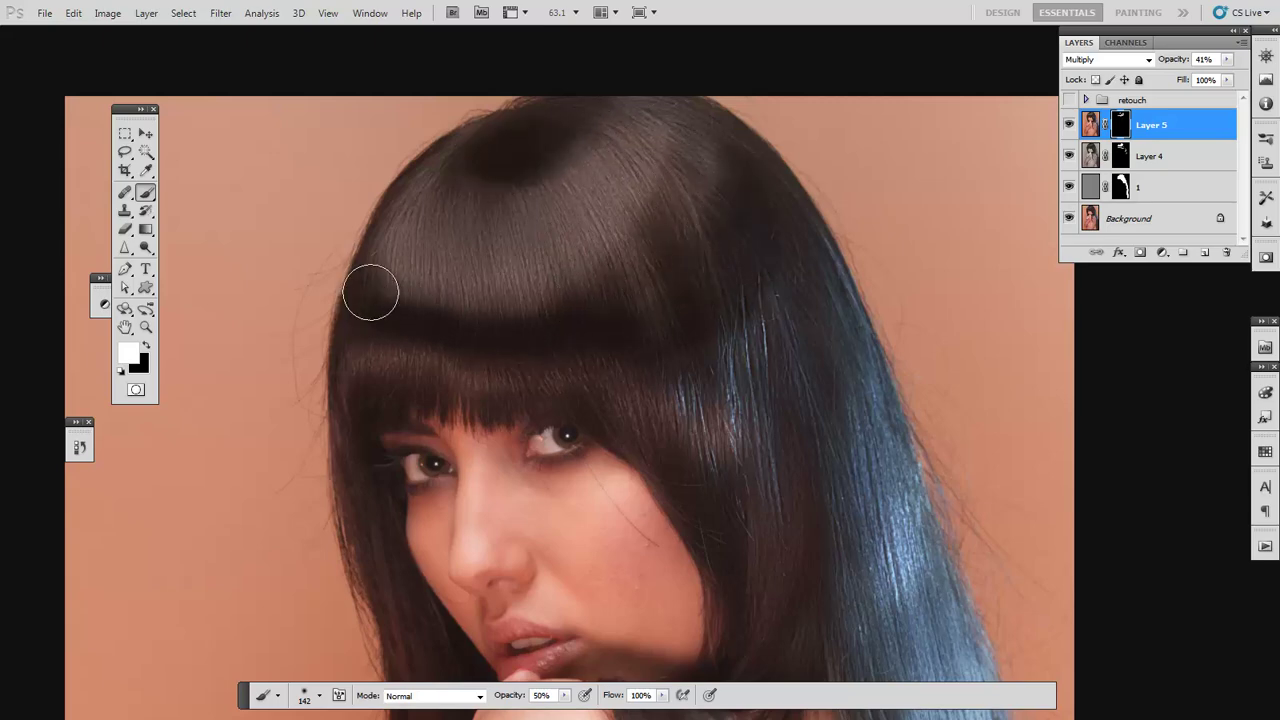
left_click_drag(466, 331, 582, 326)
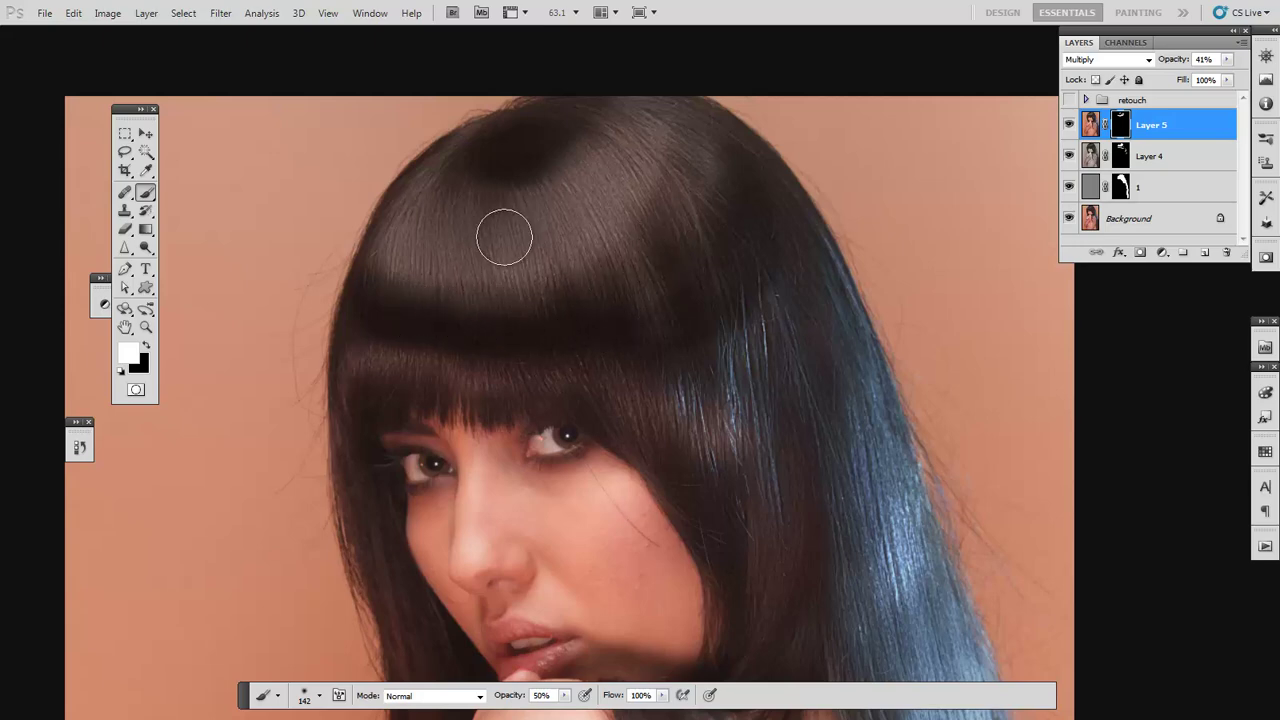
left_click_drag(715, 380, 665, 344)
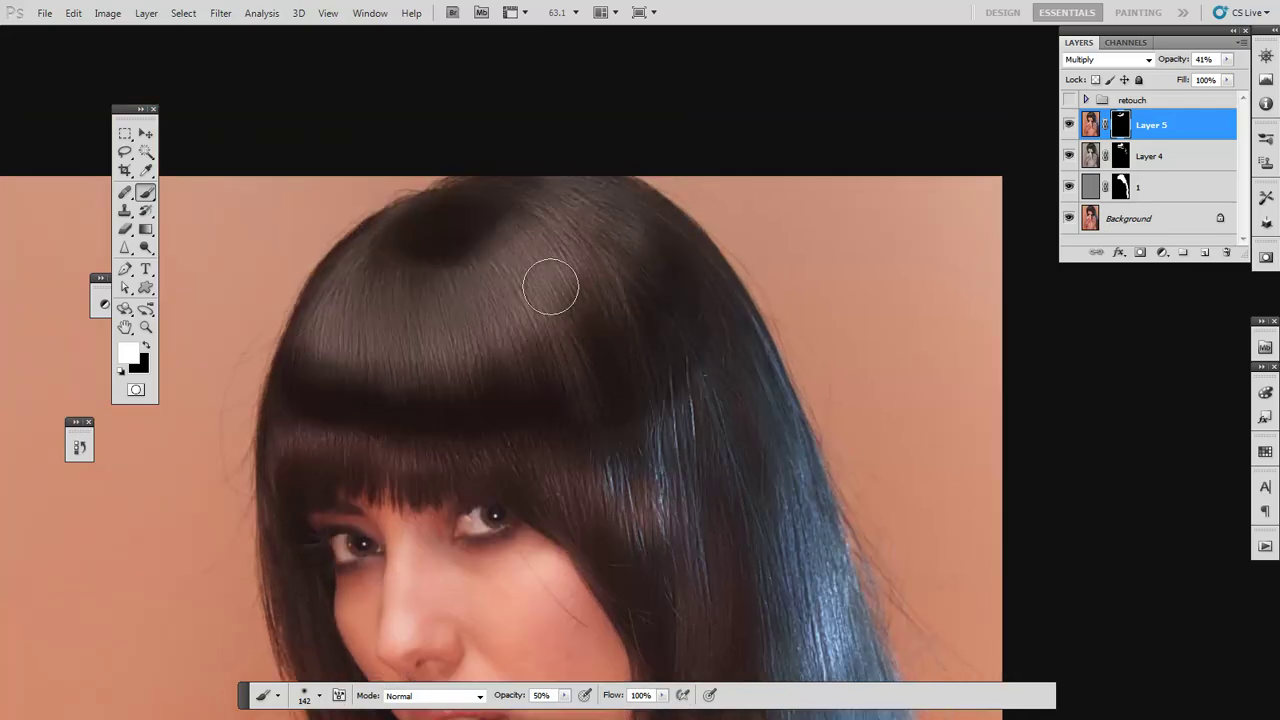
mouse_move(691, 360)
left_mouse_down()
mouse_move(565, 225)
mouse_move(690, 318)
left_mouse_up()
key("3")
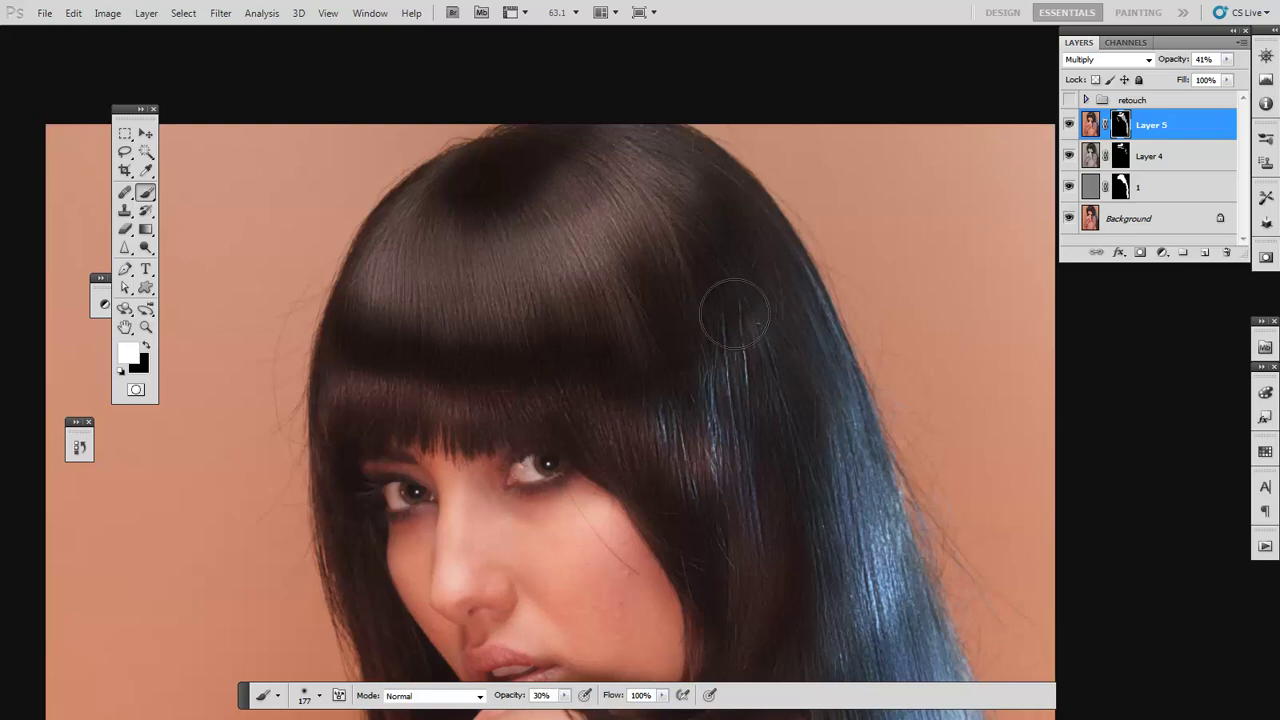
key("z")
mouse_move(634, 280)
left_mouse_down()
mouse_move(699, 247)
mouse_move(709, 209)
left_mouse_up()
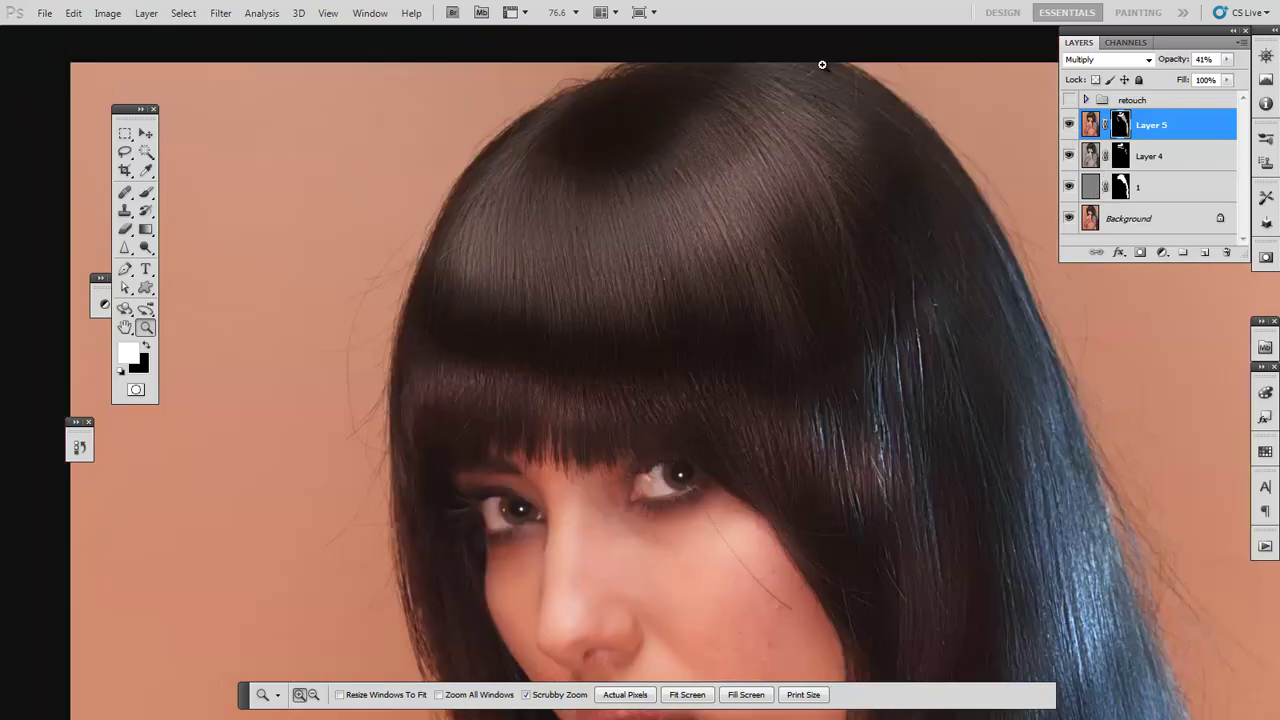
- Apply a 25-pixel Gaussian Blur to Layer 5's mask
left_click(221, 13)
mouse_move(229, 159)
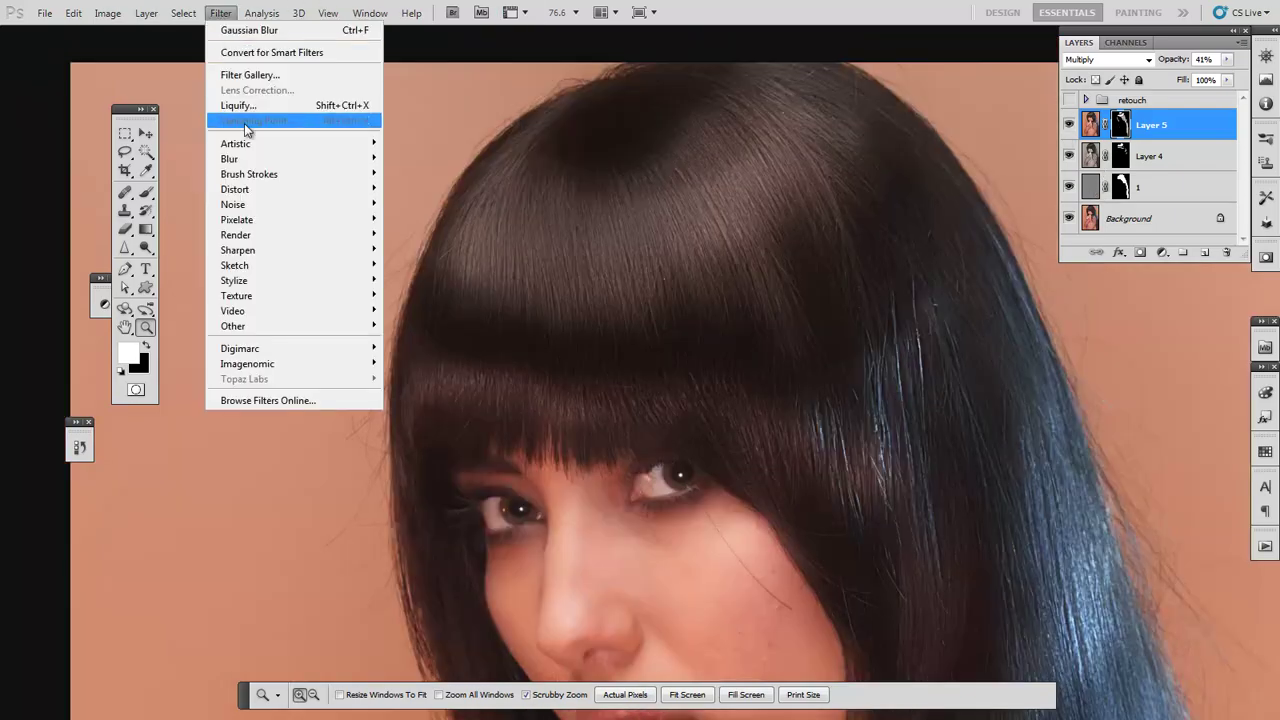
left_click(438, 218)
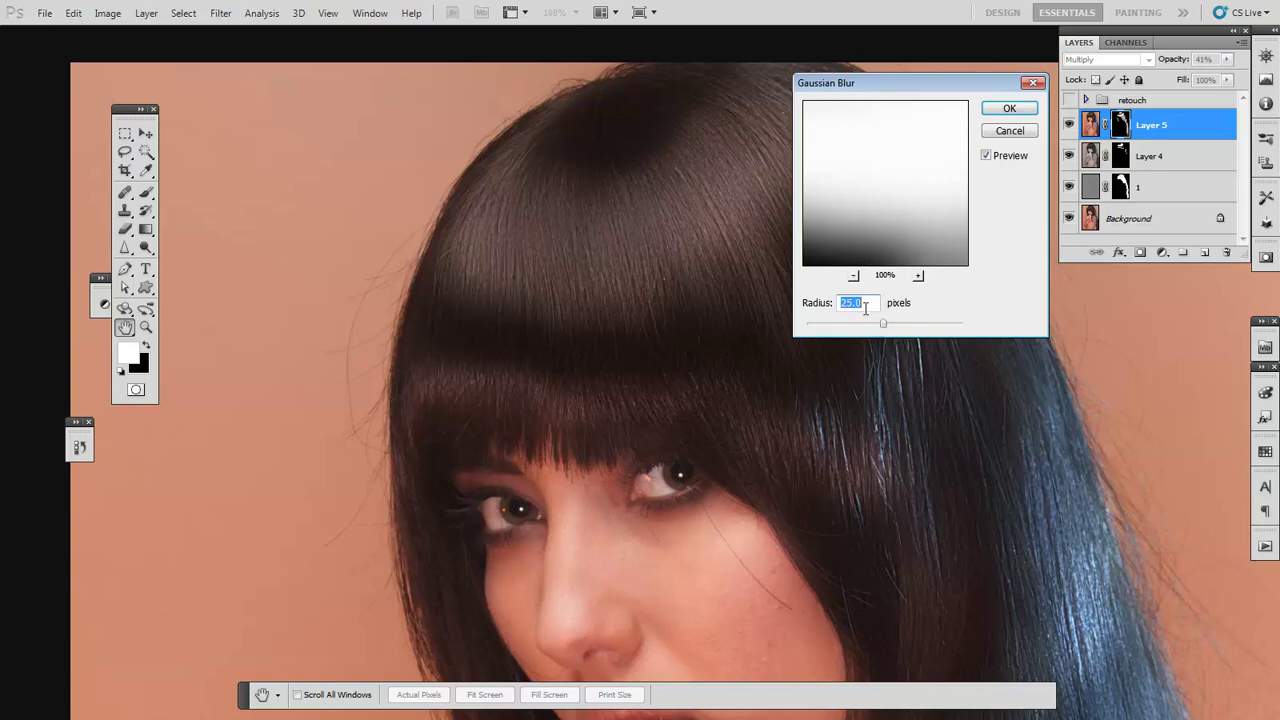
left_click(1009, 108)
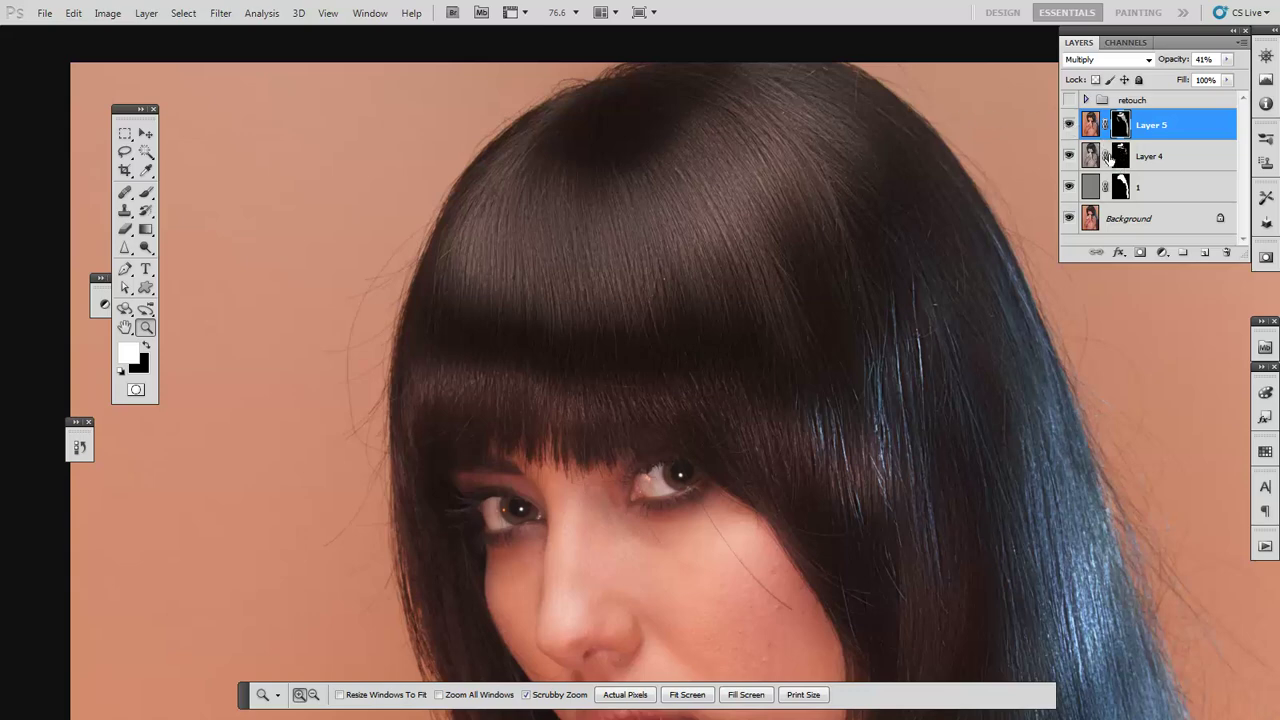
- Make Layer 4's mask the active target for editing
left_click(1122, 157)
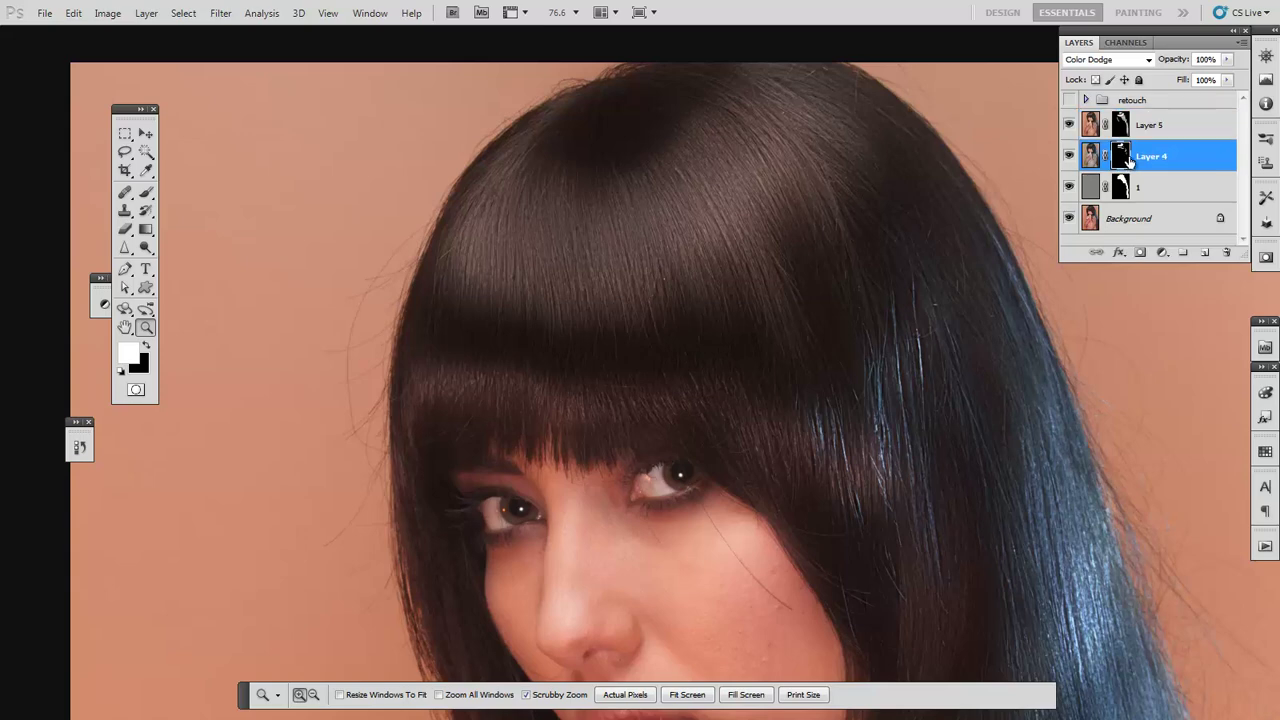
left_click(1090, 152)
left_click(219, 13)
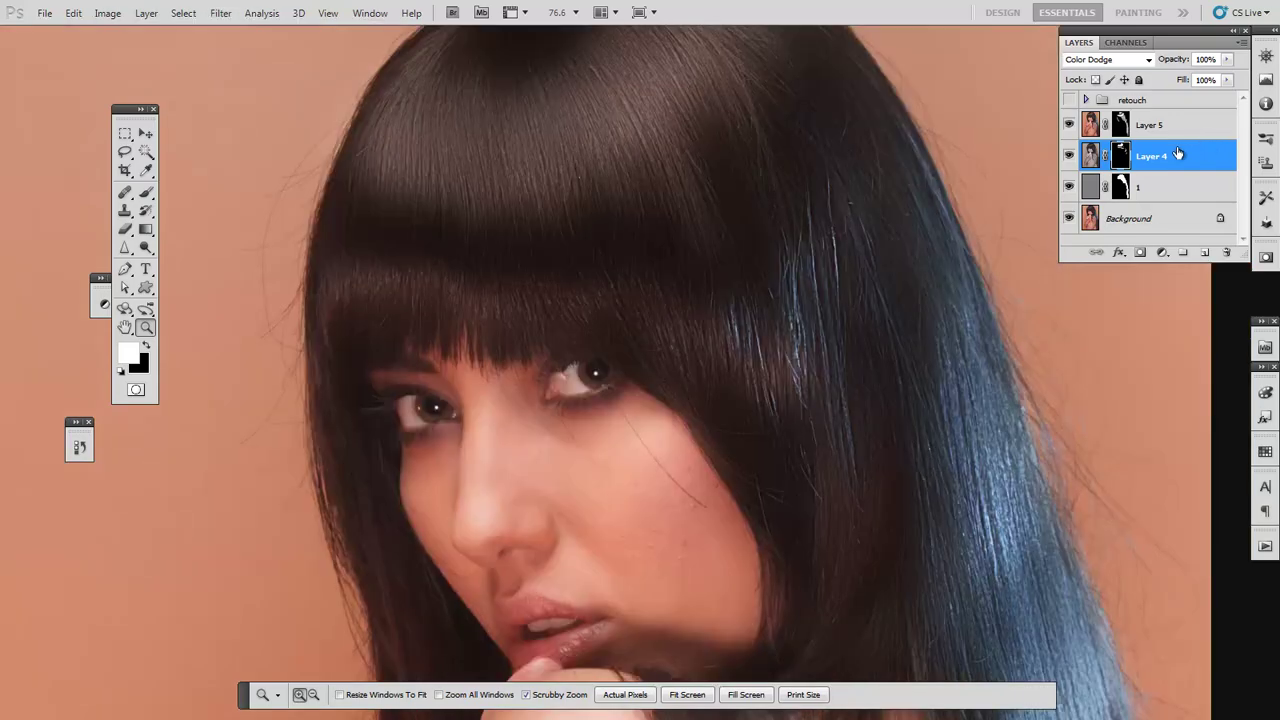
- Gaussian-blur Layer 4's mask, then hide the layers above layer 1 to compare its smoothing
left_click(1068, 188)
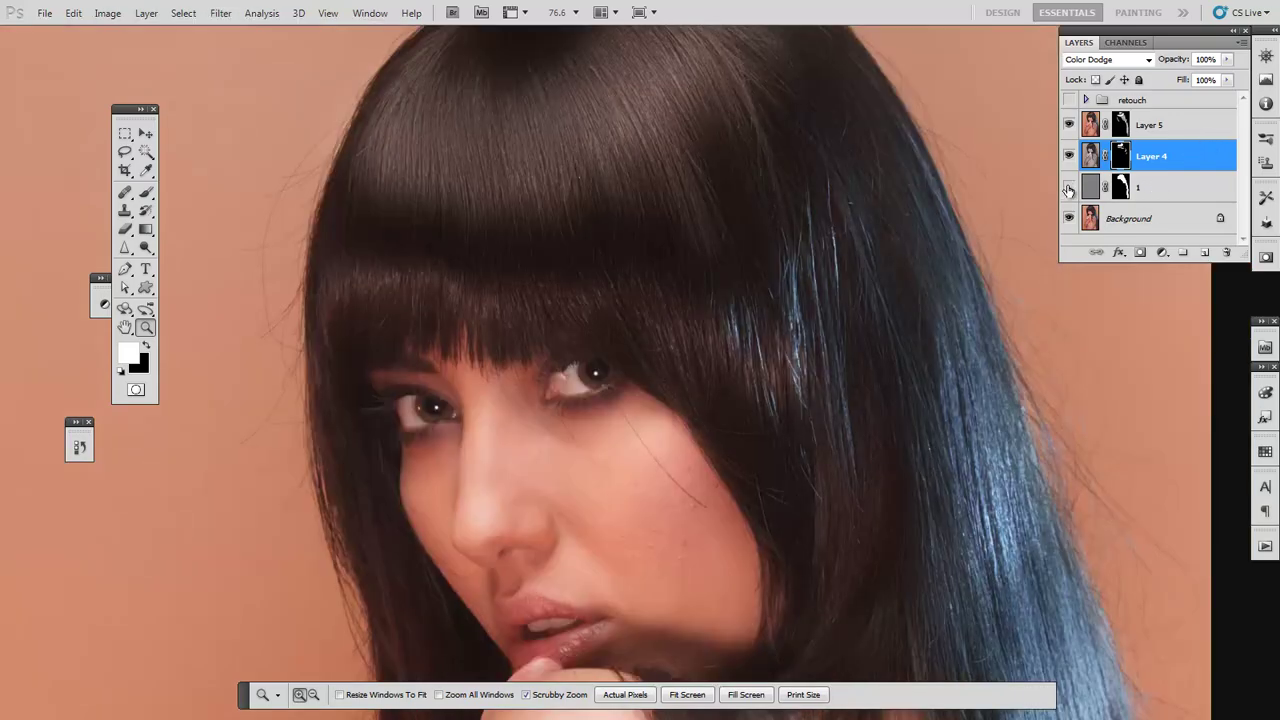
left_click(1068, 188, "alt")
left_click(1068, 188)
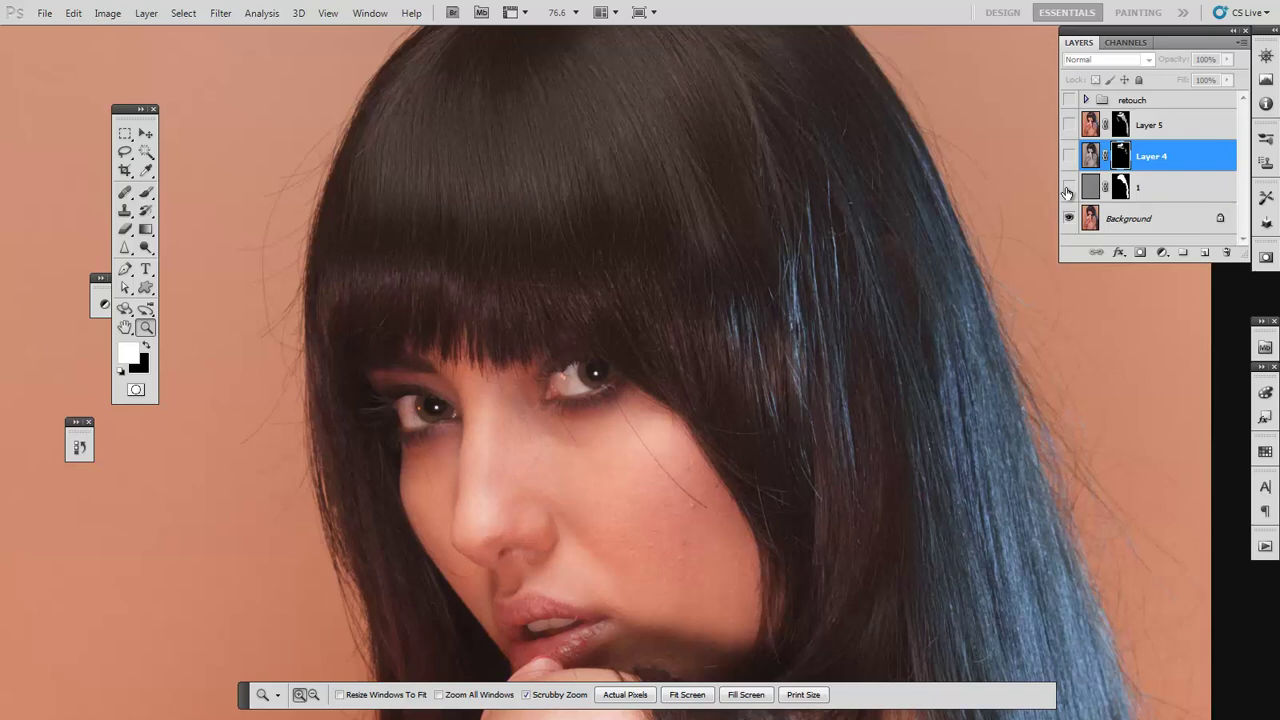
left_click(1068, 188)
key("alt+bracketleft")
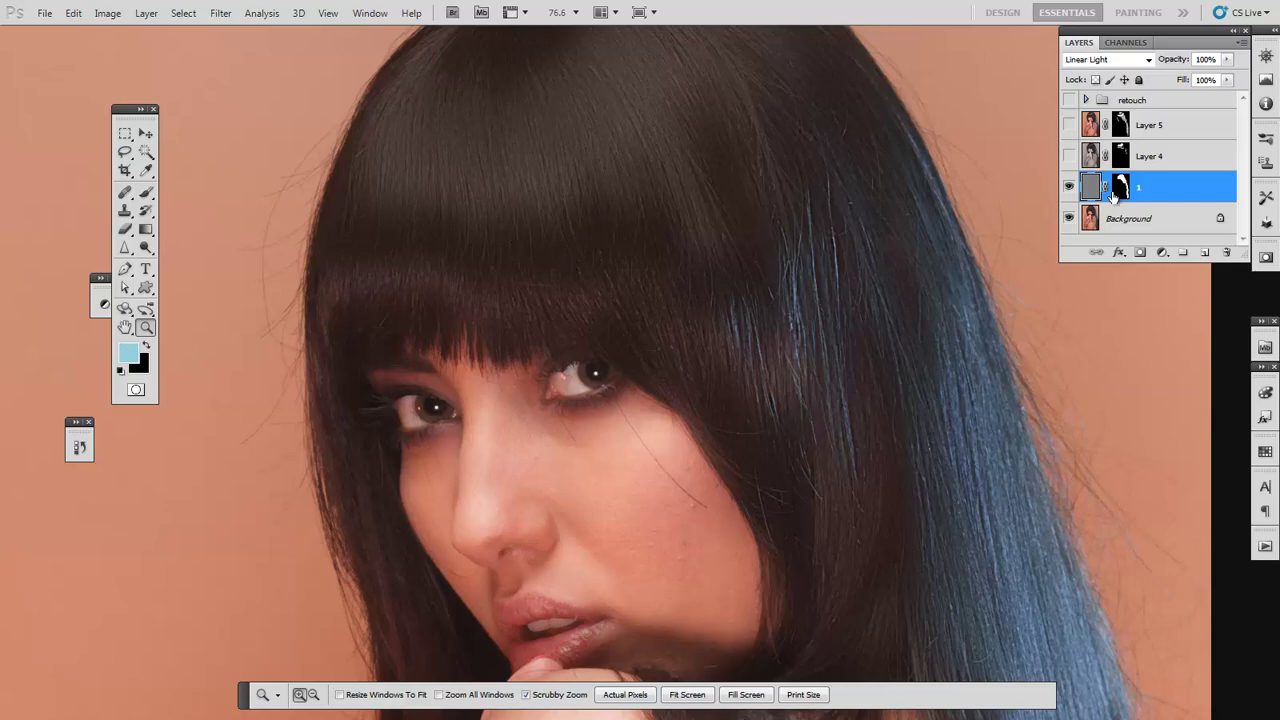
mouse_move(821, 207)
left_mouse_down()
mouse_move(783, 211)
mouse_move(804, 213)
mouse_move(791, 315)
mouse_move(867, 305)
left_mouse_up()
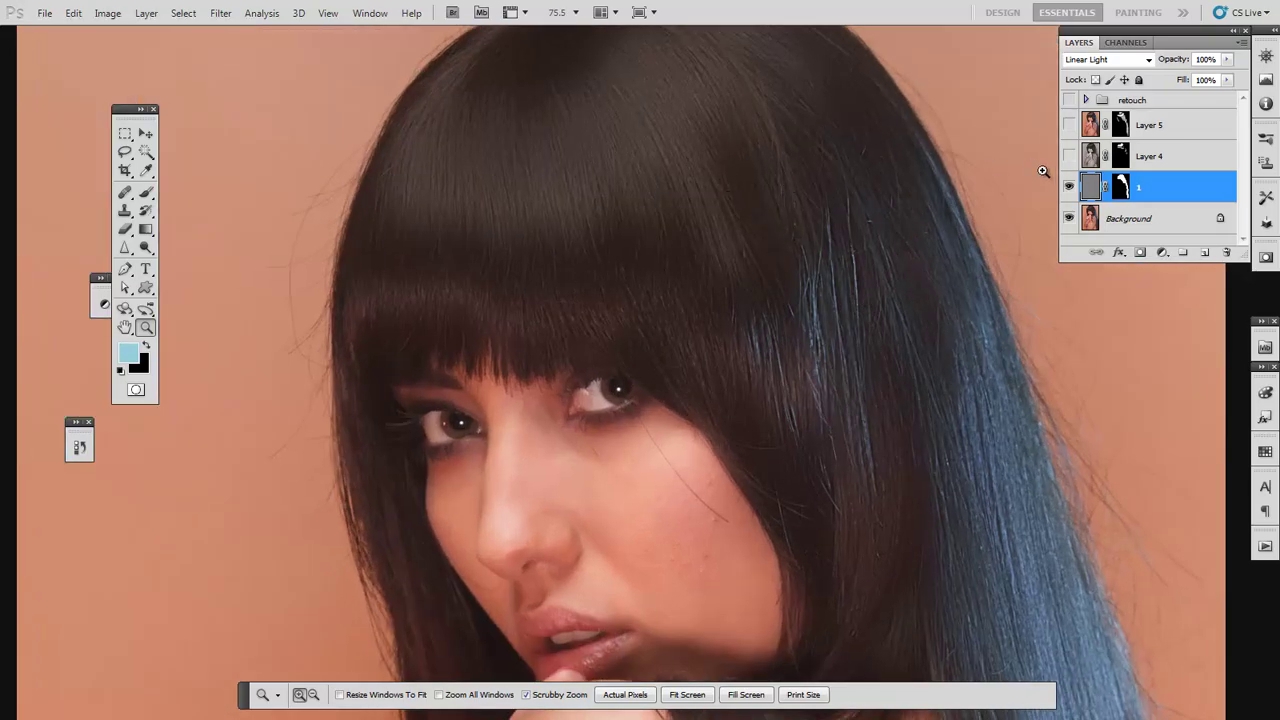
- Rename Layer 4 to 'light' and Layer 5 to 'dark'
left_click(1150, 157)
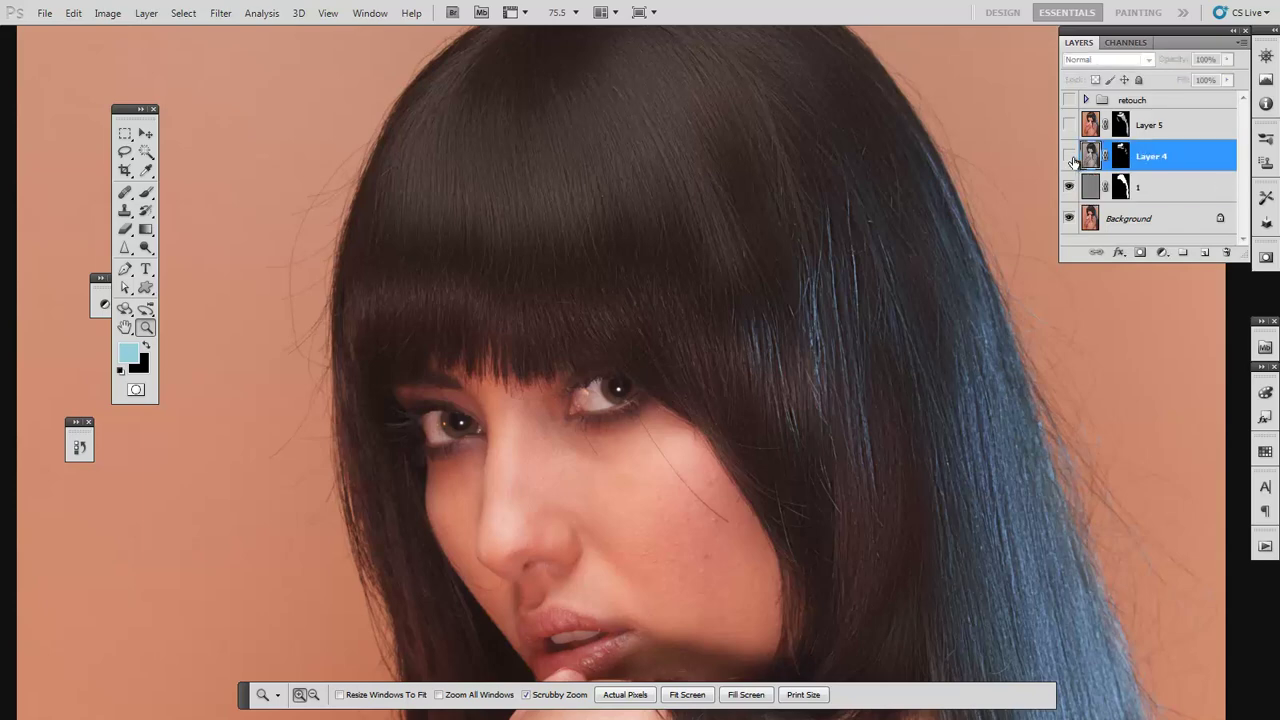
left_click(1068, 156)
double_click(1152, 158)
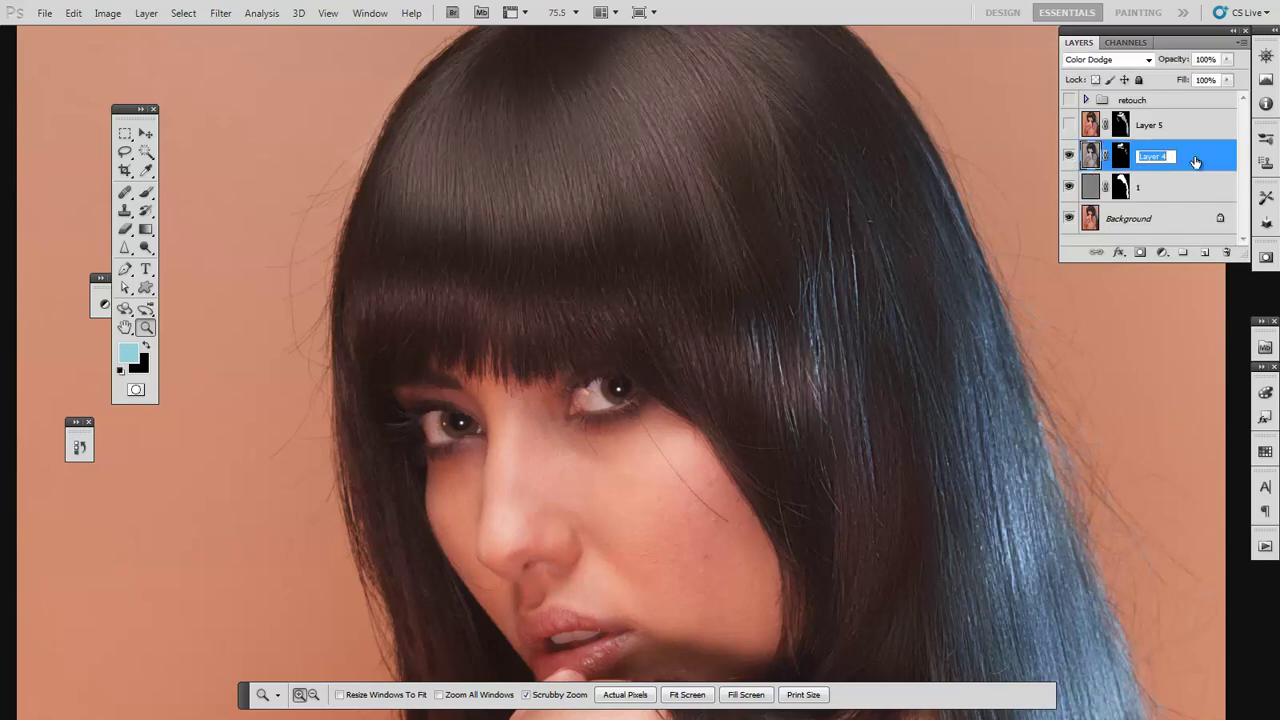
key("BackSpace")
key("Return")
double_click(1152, 125)
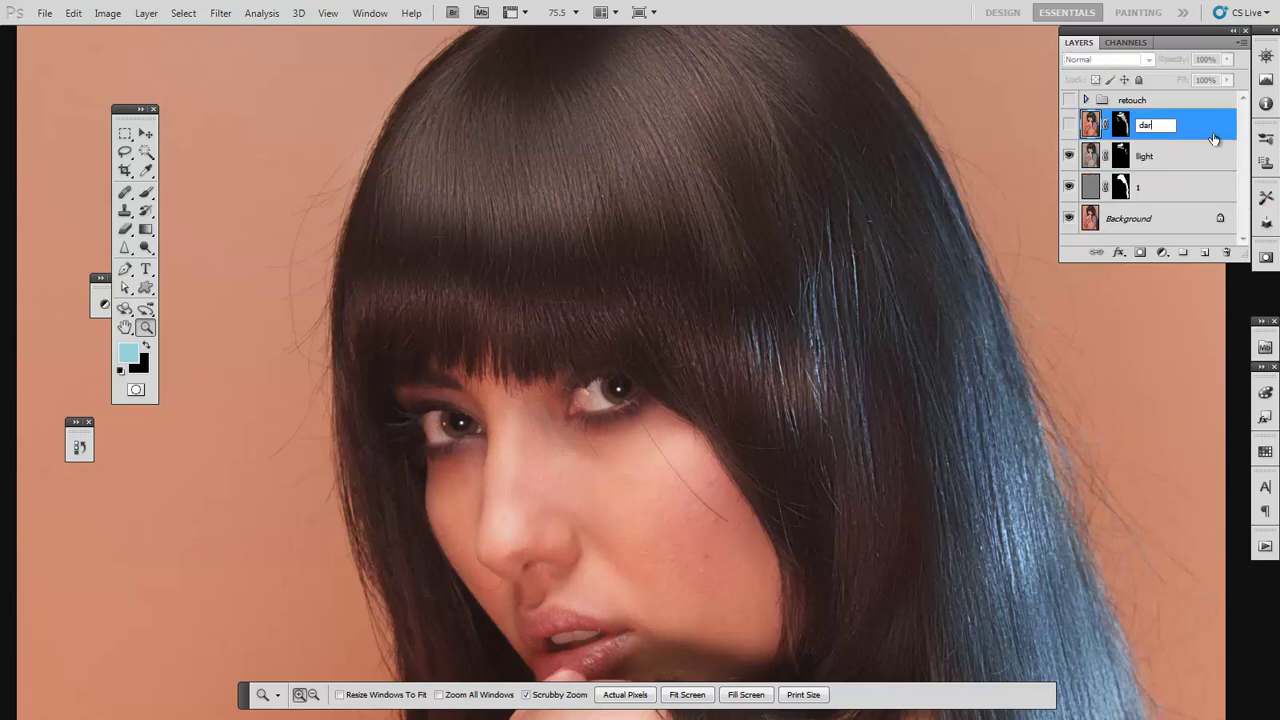
- Toggle Group 1's visibility to compare the hair shading, then select the dark layer
left_click(1068, 118)
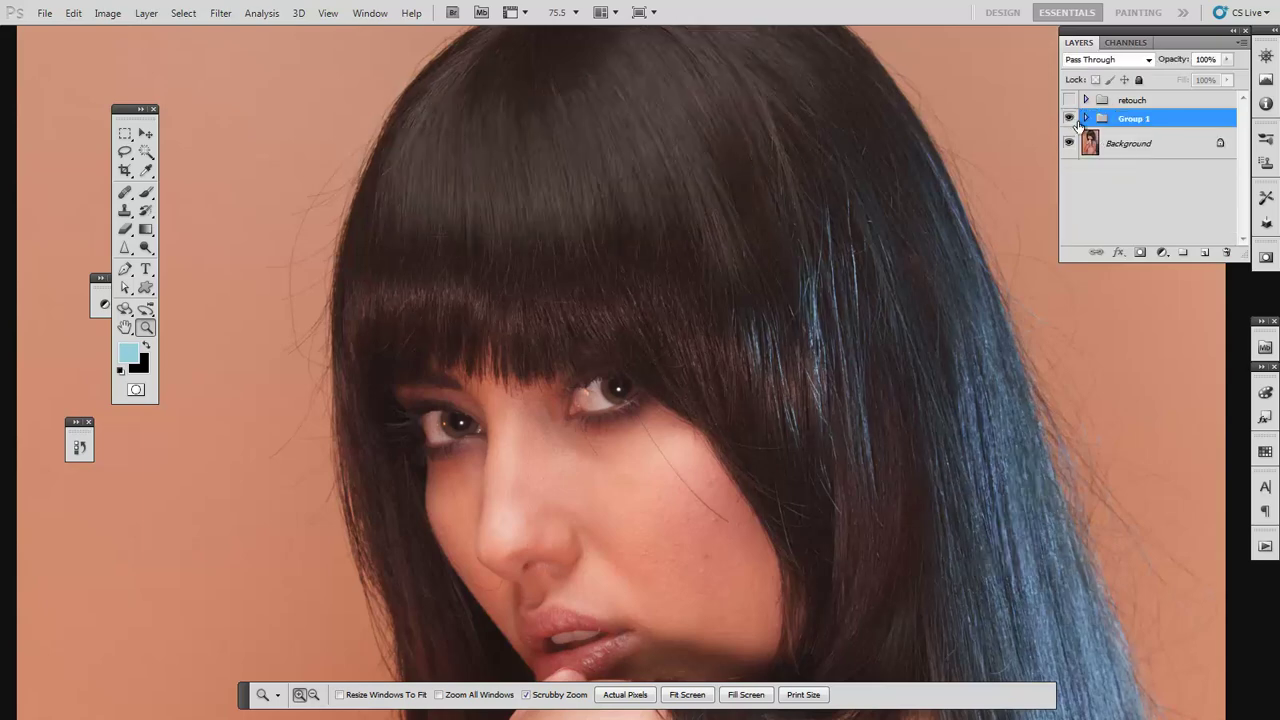
left_click(1068, 119)
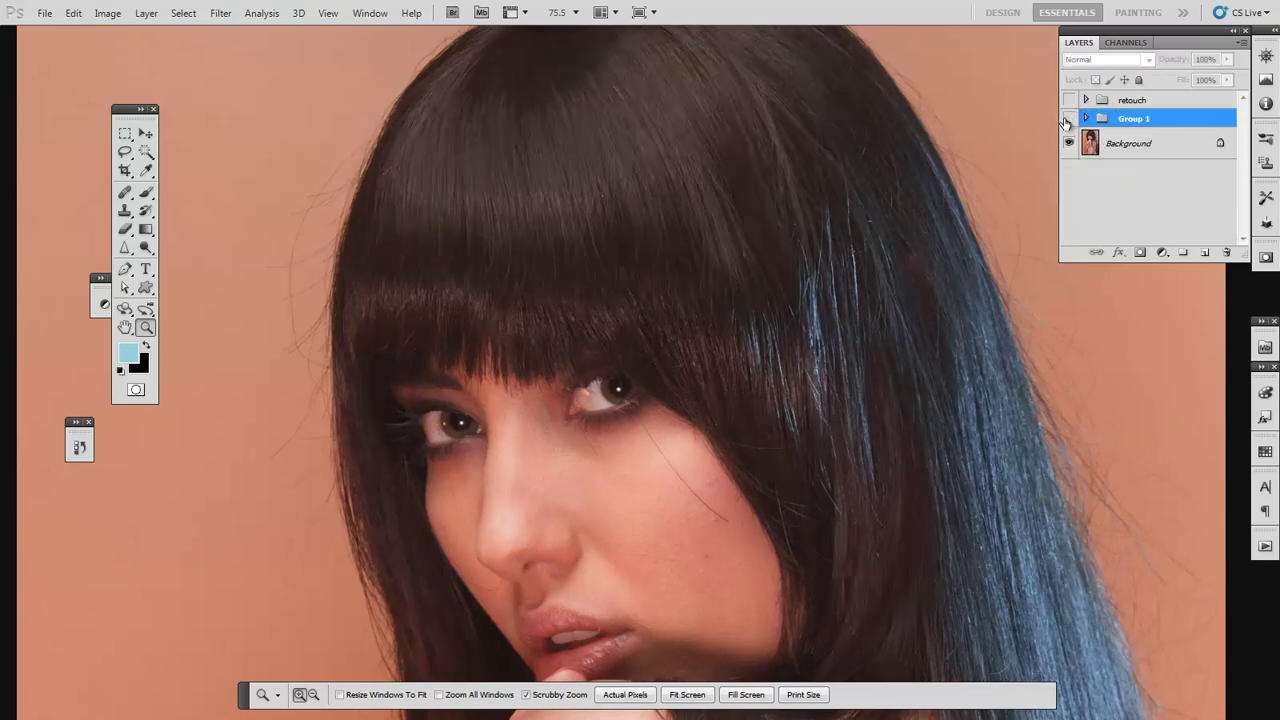
left_click(1068, 118)
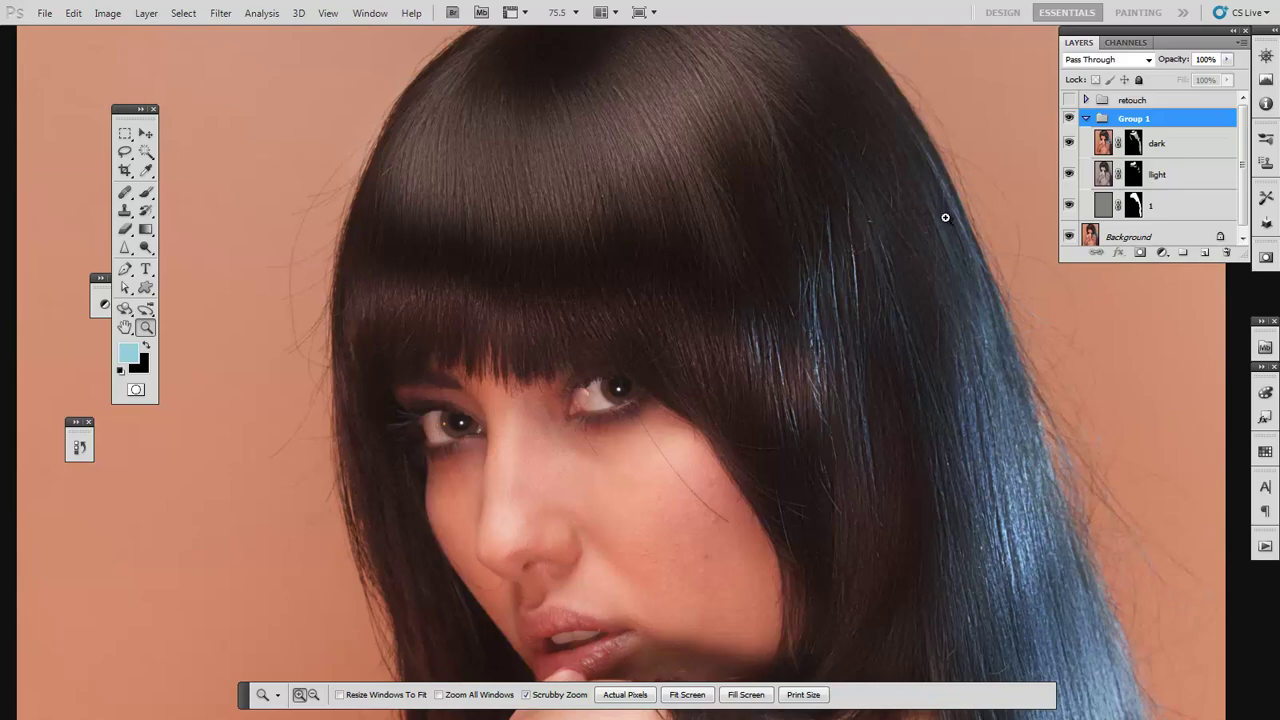
mouse_move(915, 339)
left_mouse_down()
mouse_move(811, 245)
mouse_move(816, 267)
left_mouse_up()
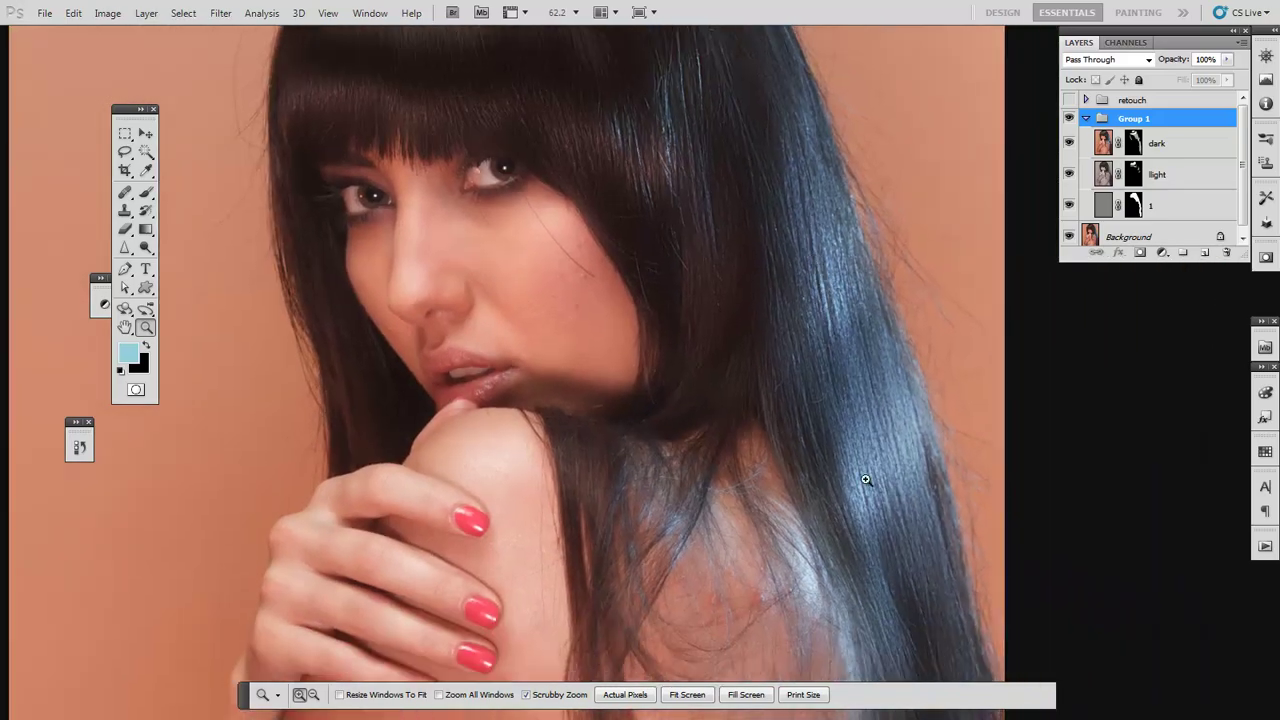
scroll(882, 364, "up", 5)
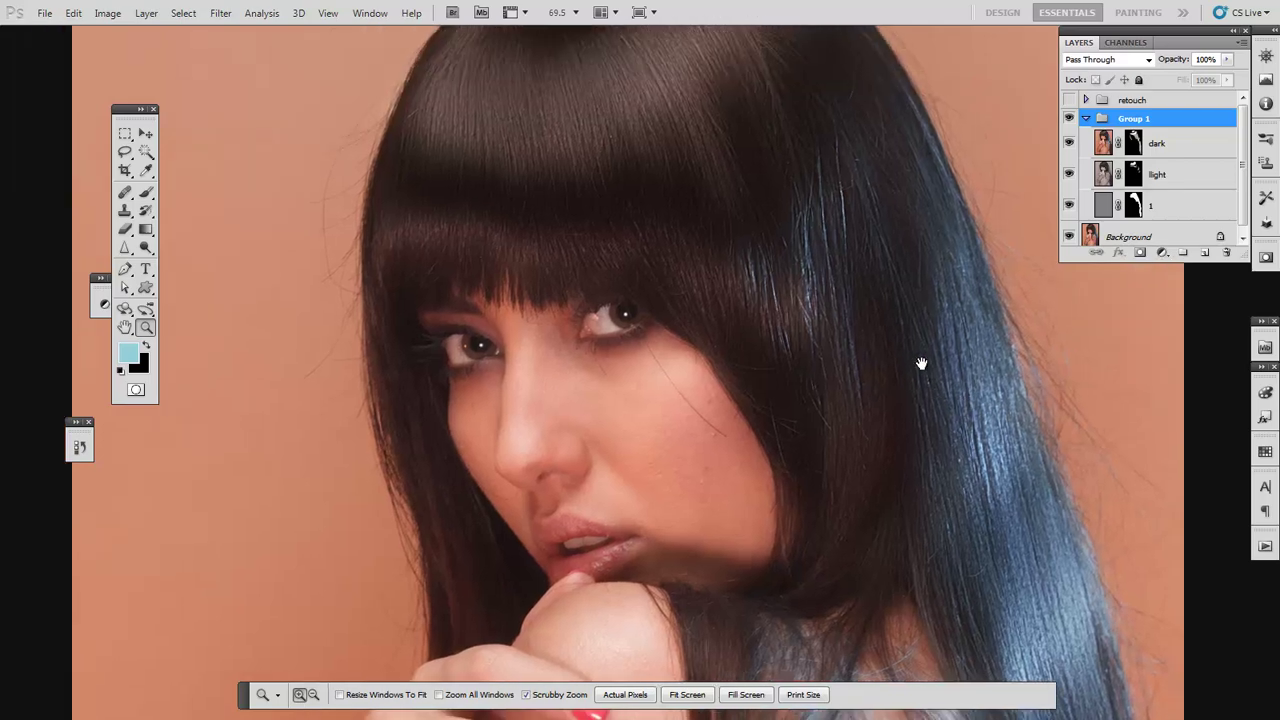
left_click_drag(886, 320, 920, 365)
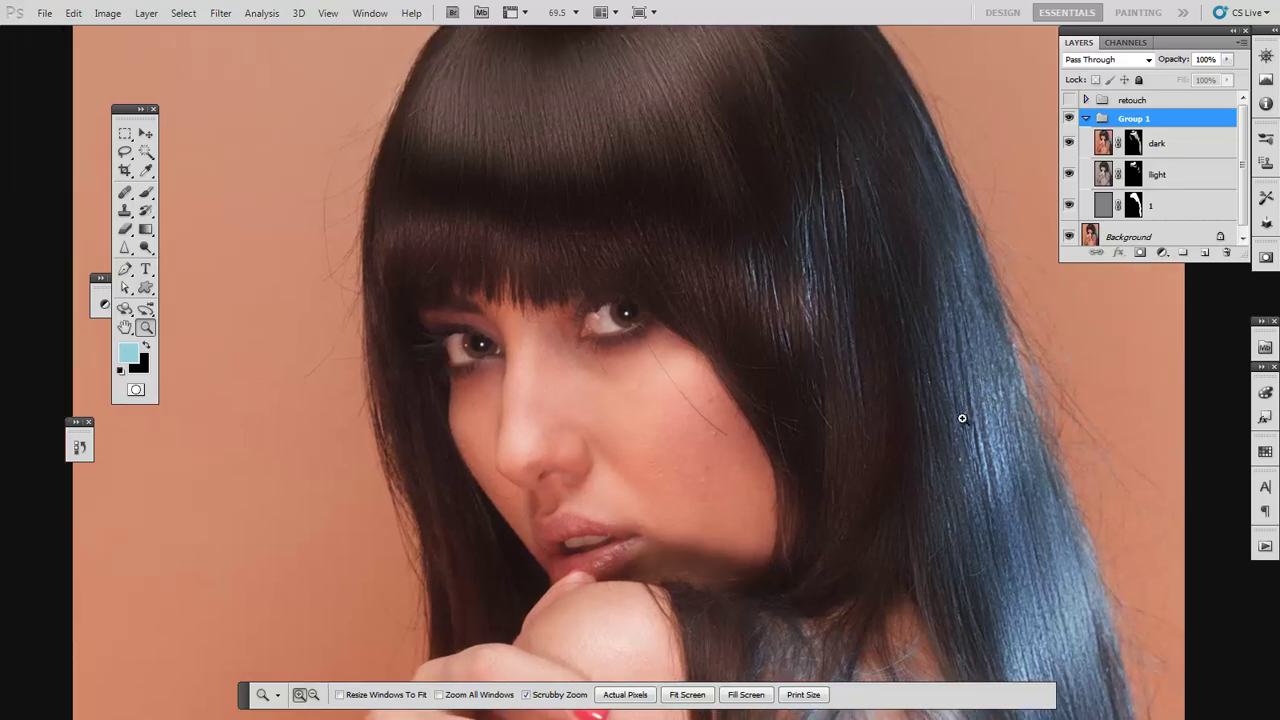
left_click_drag(958, 370, 951, 251)
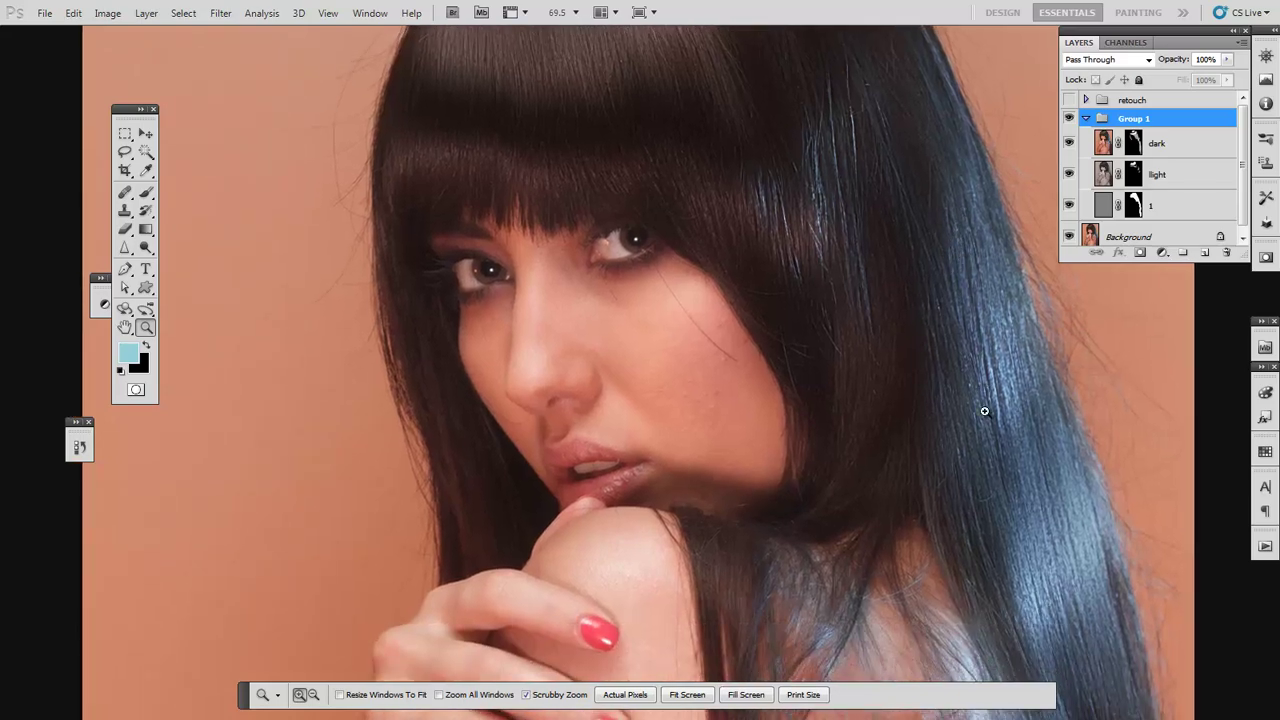
scroll(1020, 528, "up", 3)
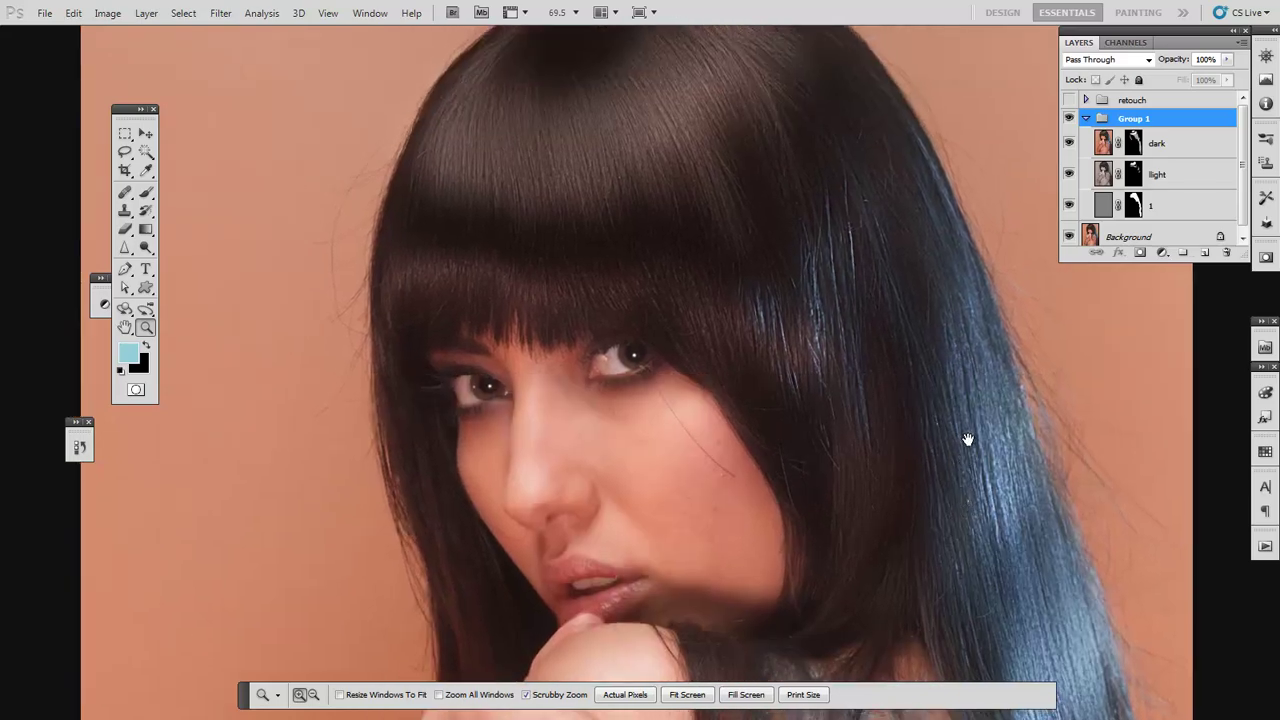
scroll(966, 440, "down", 3)
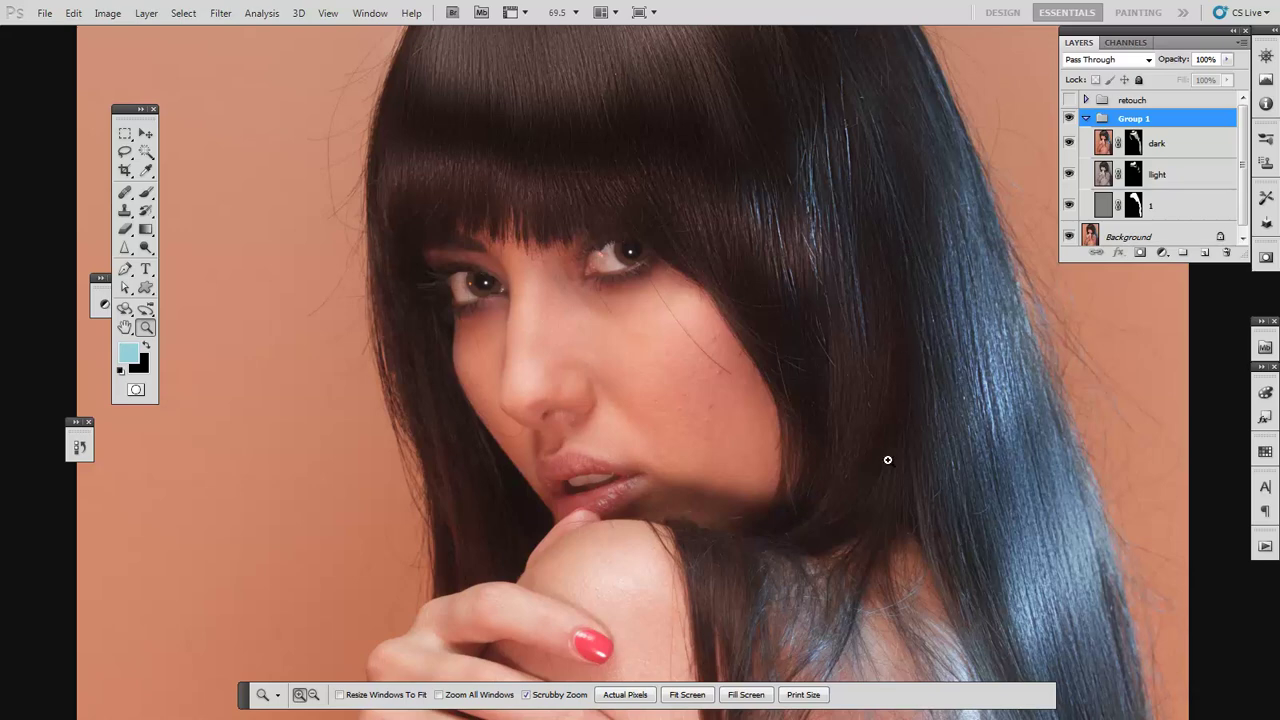
left_click_drag(948, 318, 935, 395)
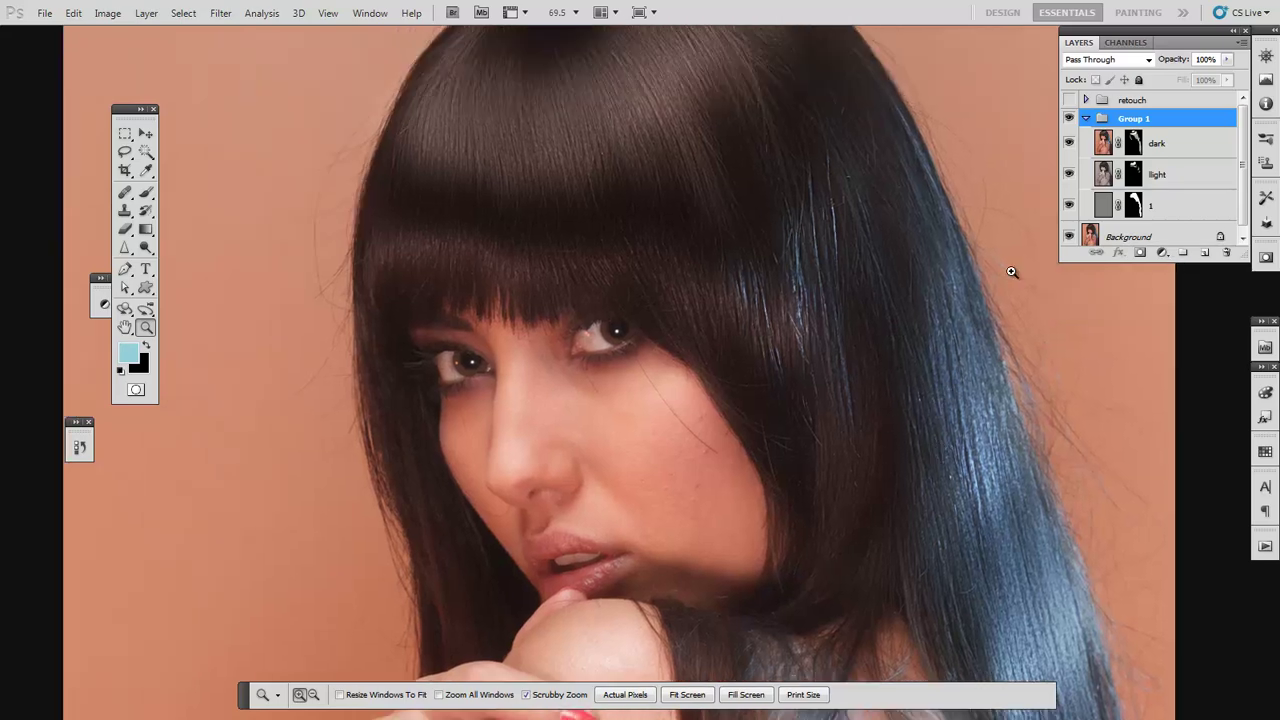
left_click(1165, 143)
left_click(1162, 252)
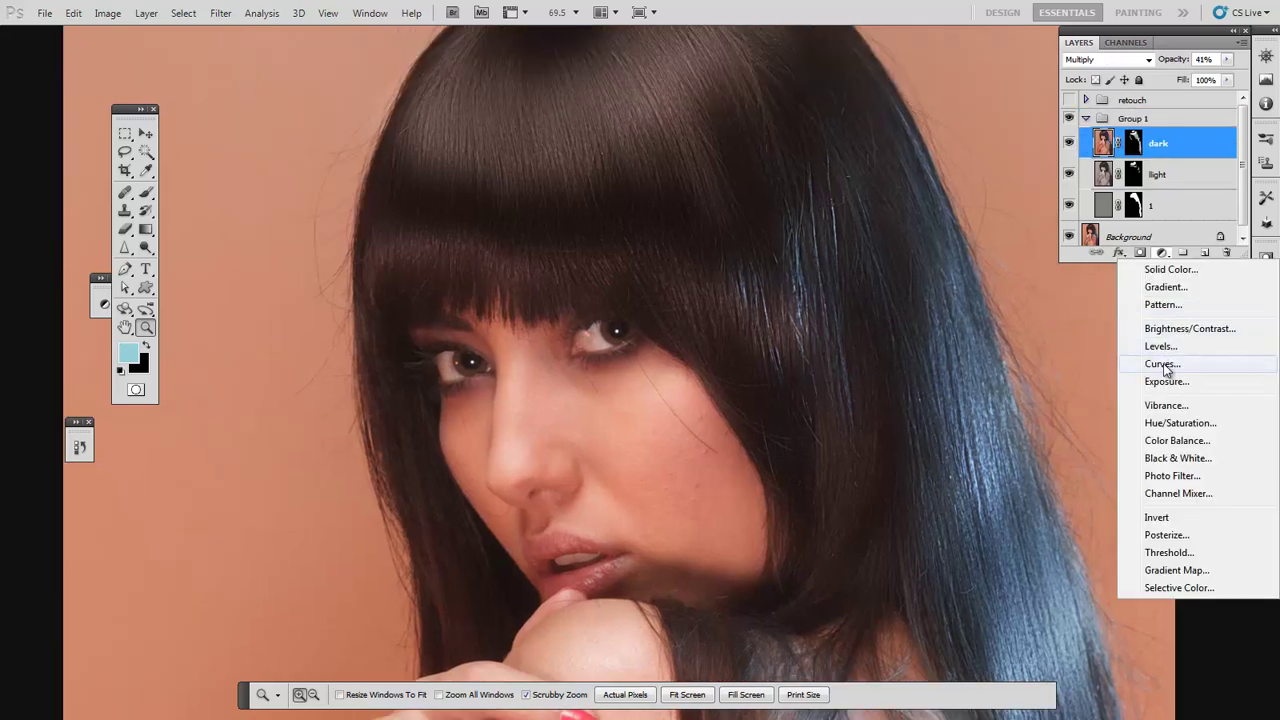
- Add a Curves 2 adjustment layer above dark and move its settings off the face
left_click(1162, 364)
left_click_drag(267, 304, 308, 120)
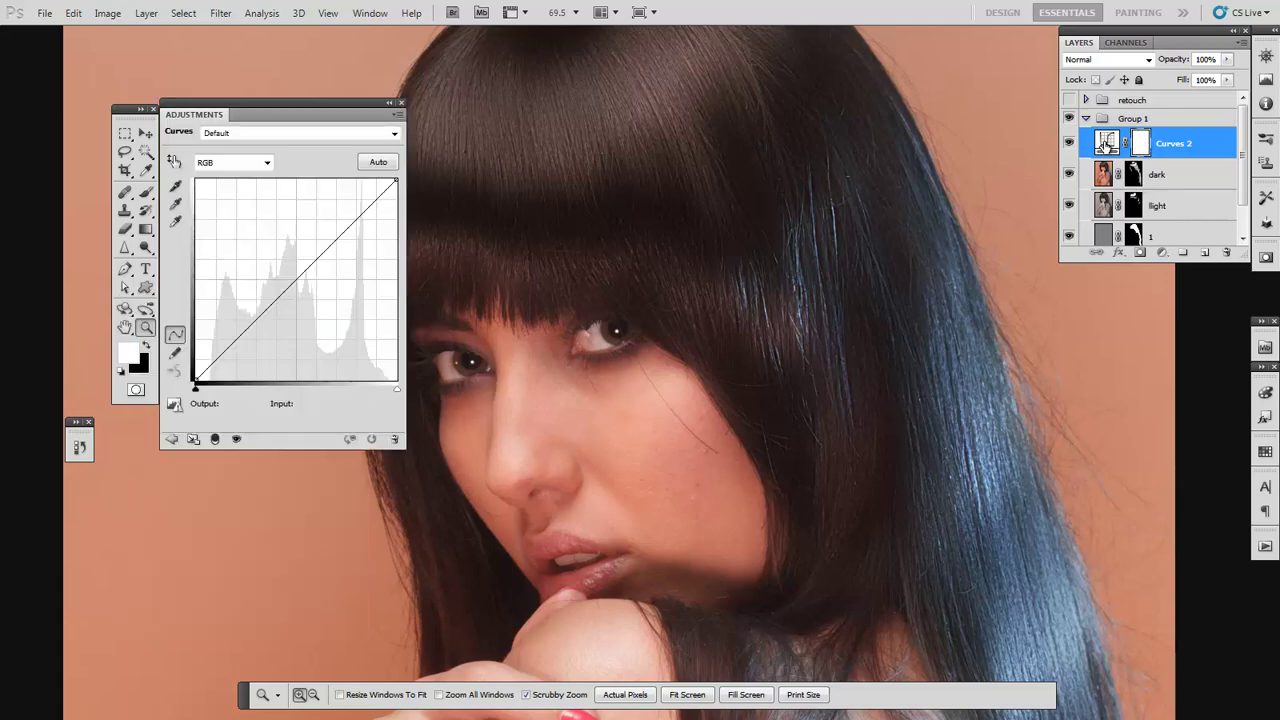
left_click(1108, 143)
left_click(1108, 143)
left_click_drag(303, 102, 338, 95)
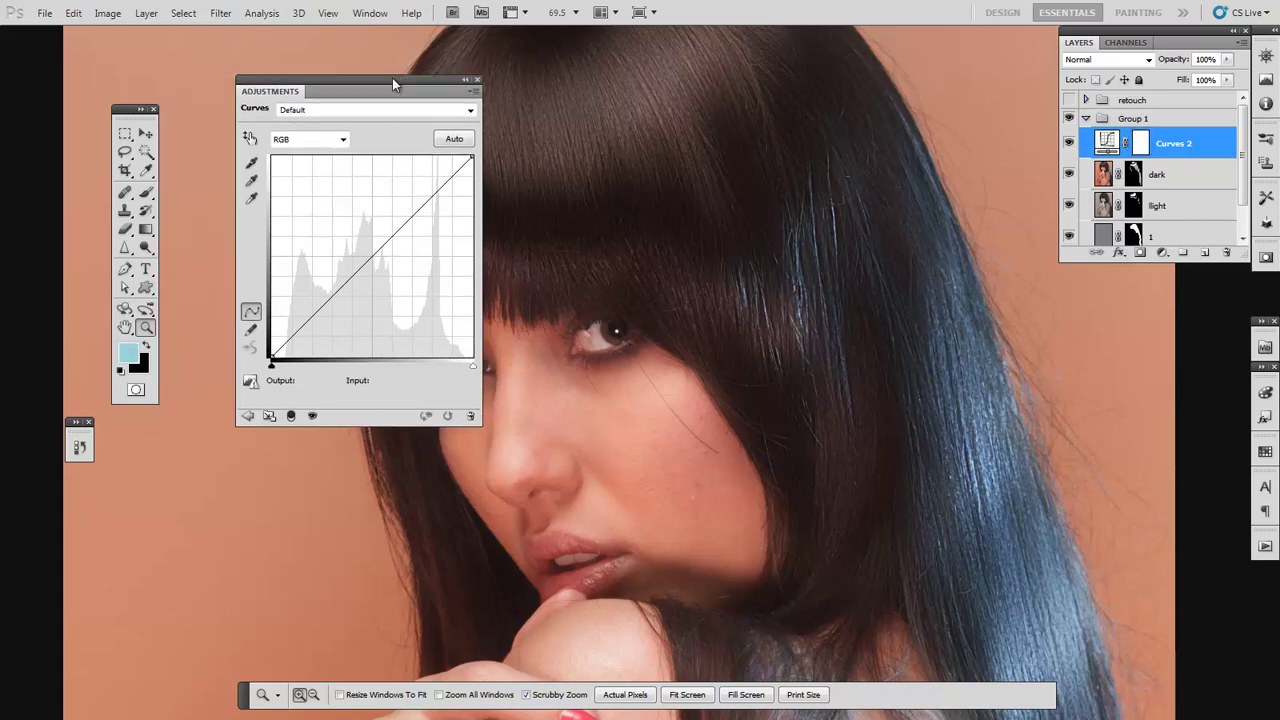
left_click(208, 191)
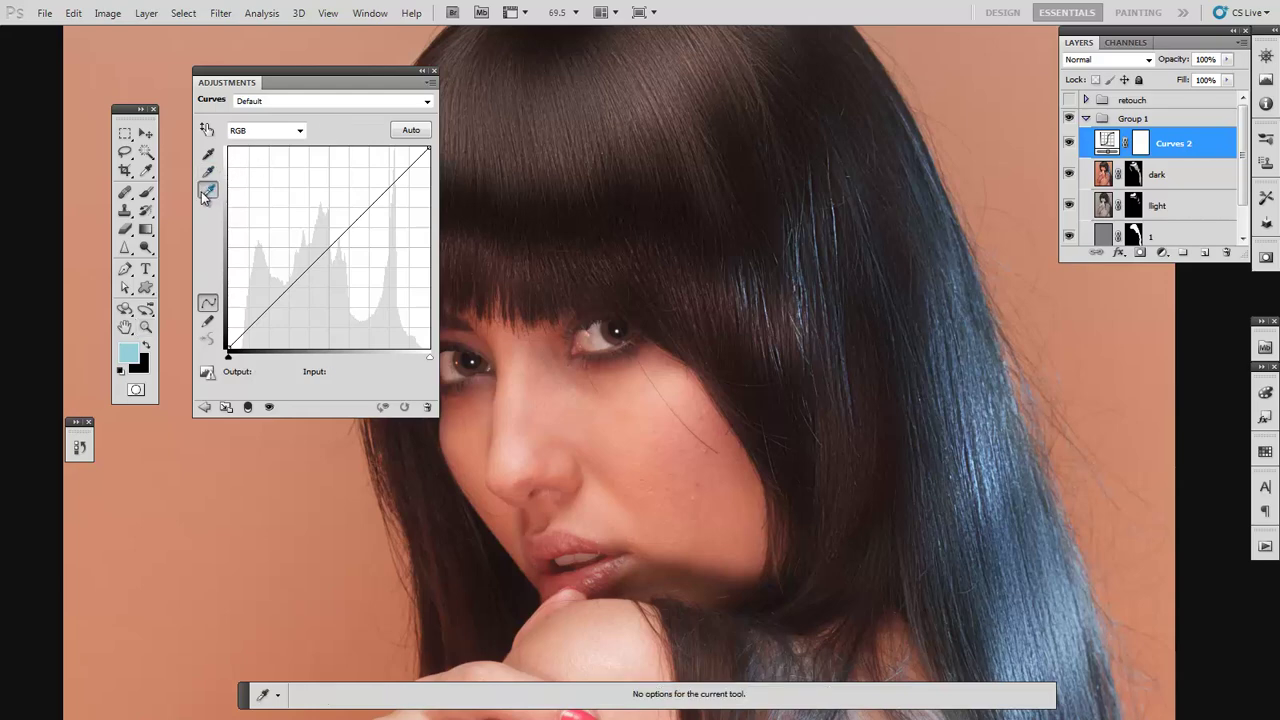
- Set the highlight target to 97786f from hair samples and save it as default
key("z")
double_click(208, 191)
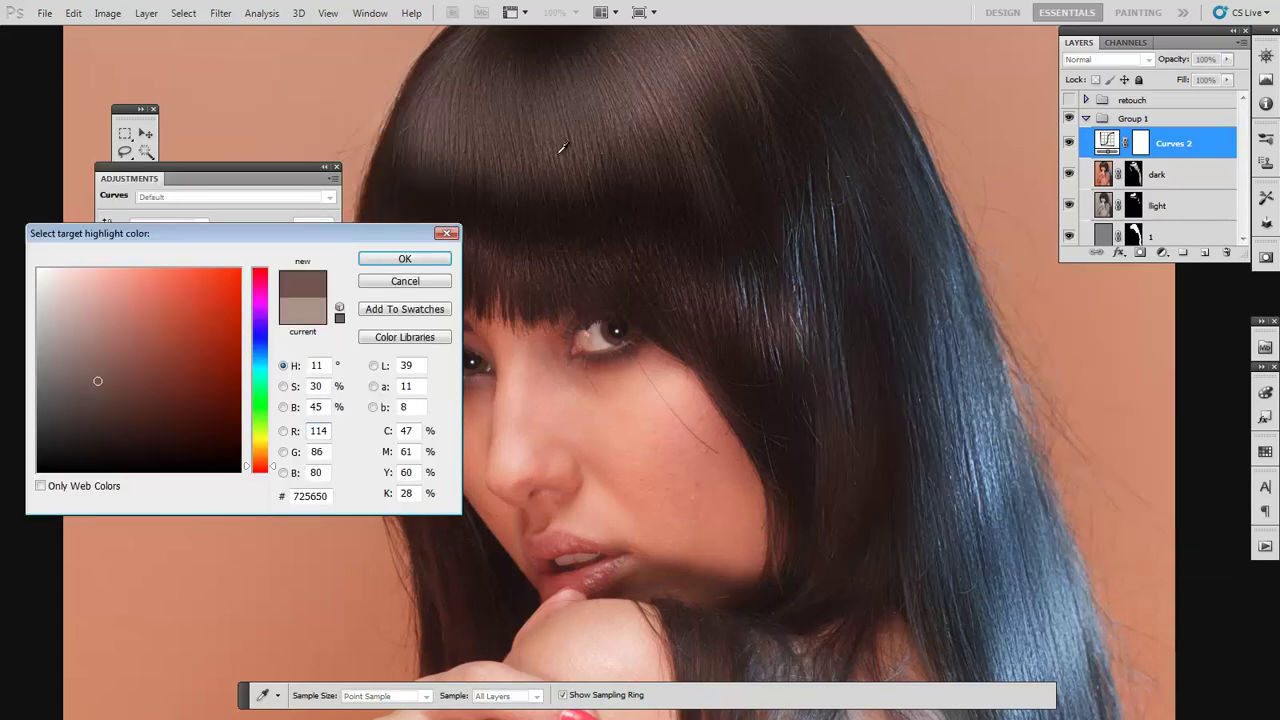
left_click(562, 148)
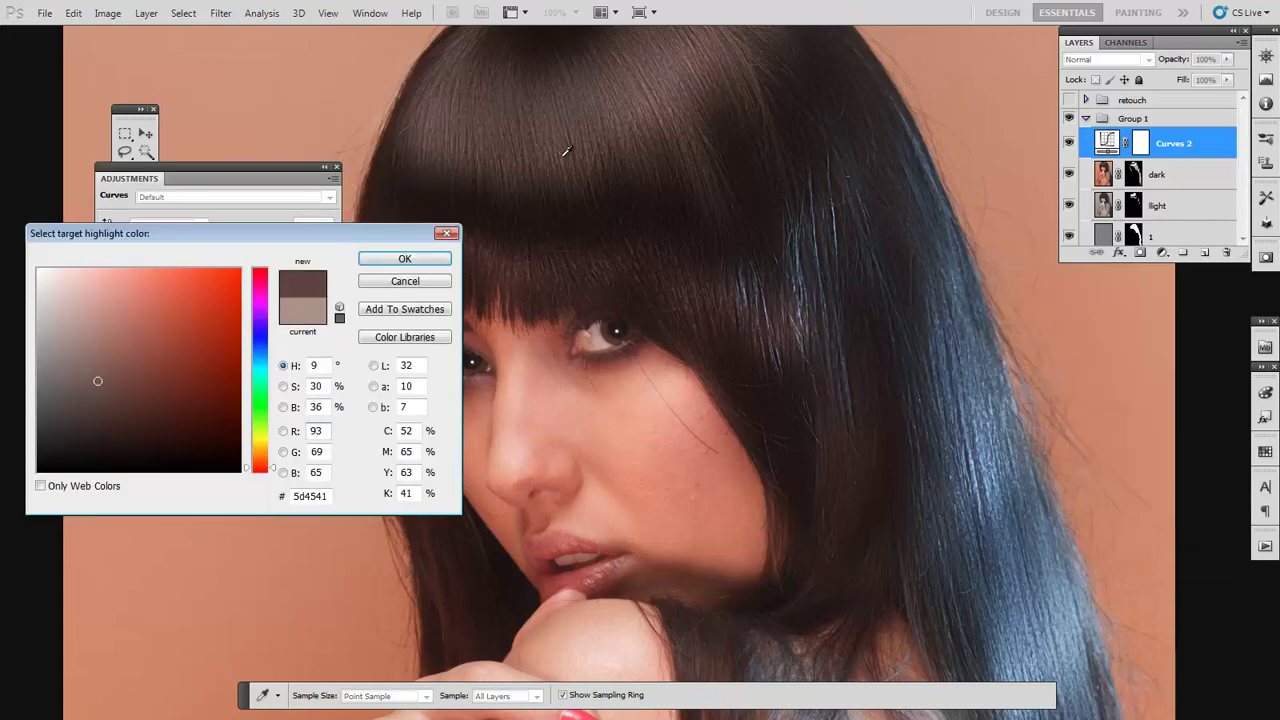
left_click(450, 130)
left_click(484, 157)
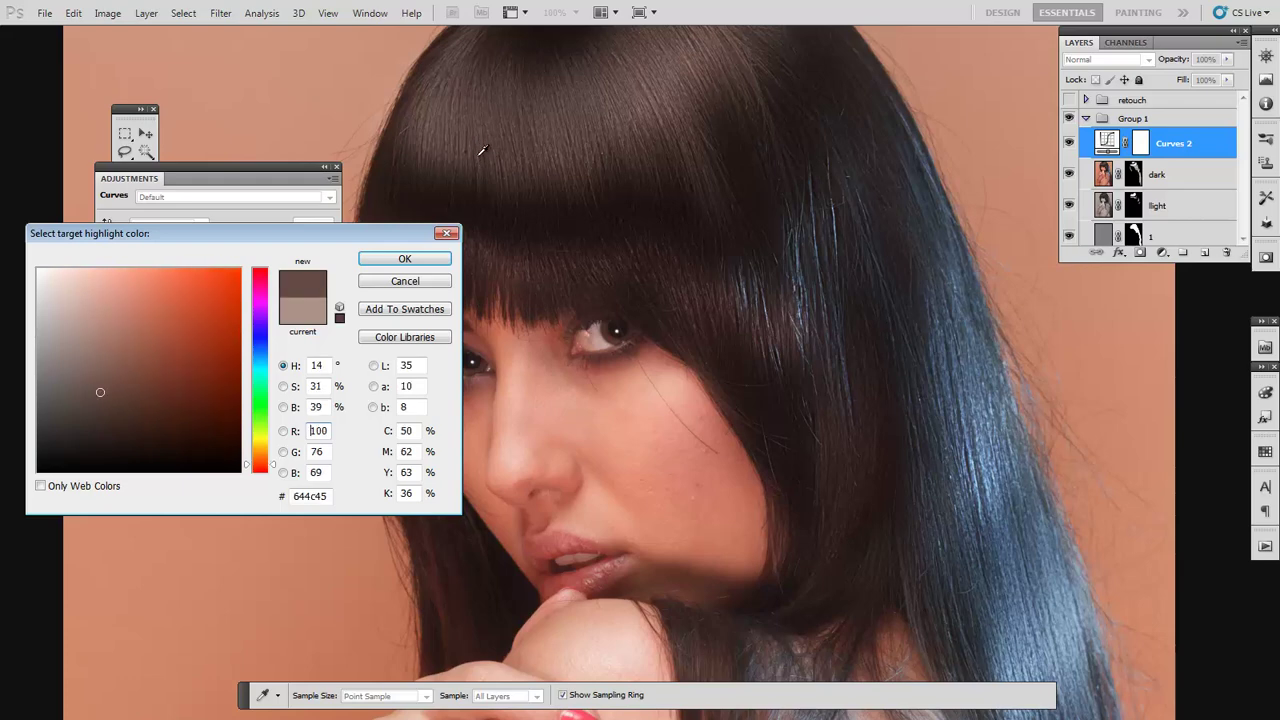
left_click(481, 148)
left_click(446, 139)
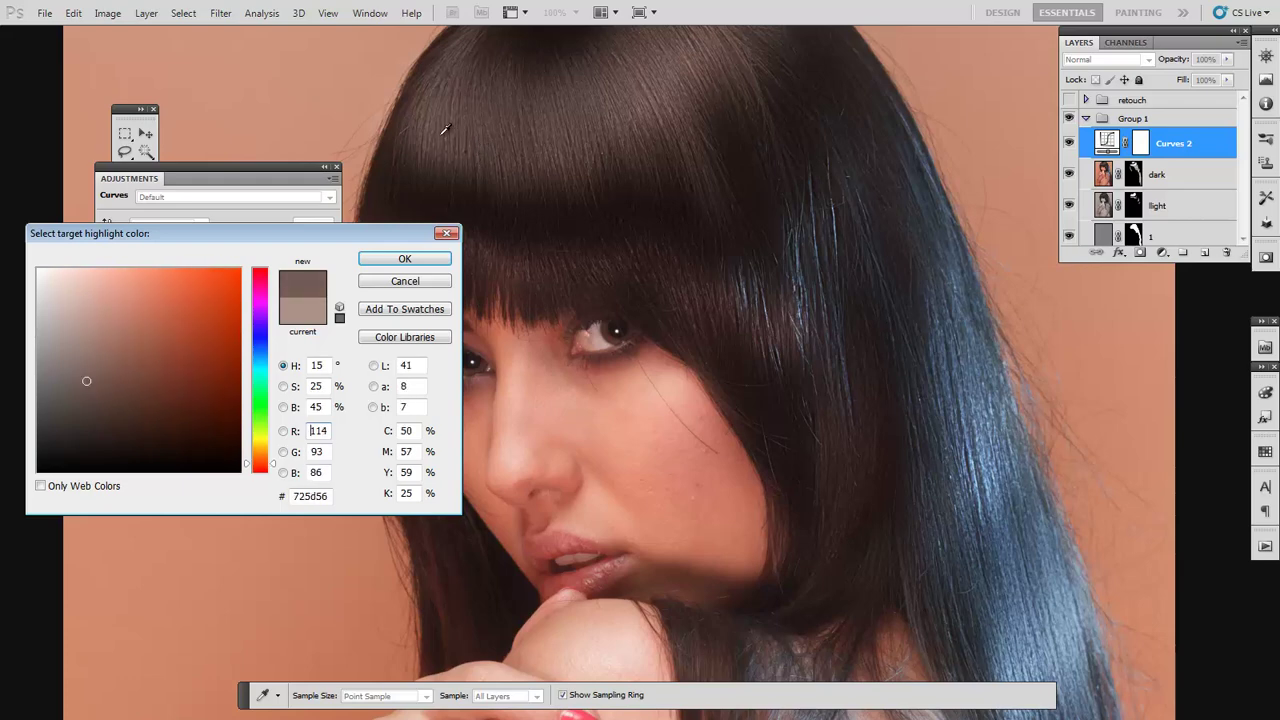
left_click(443, 131)
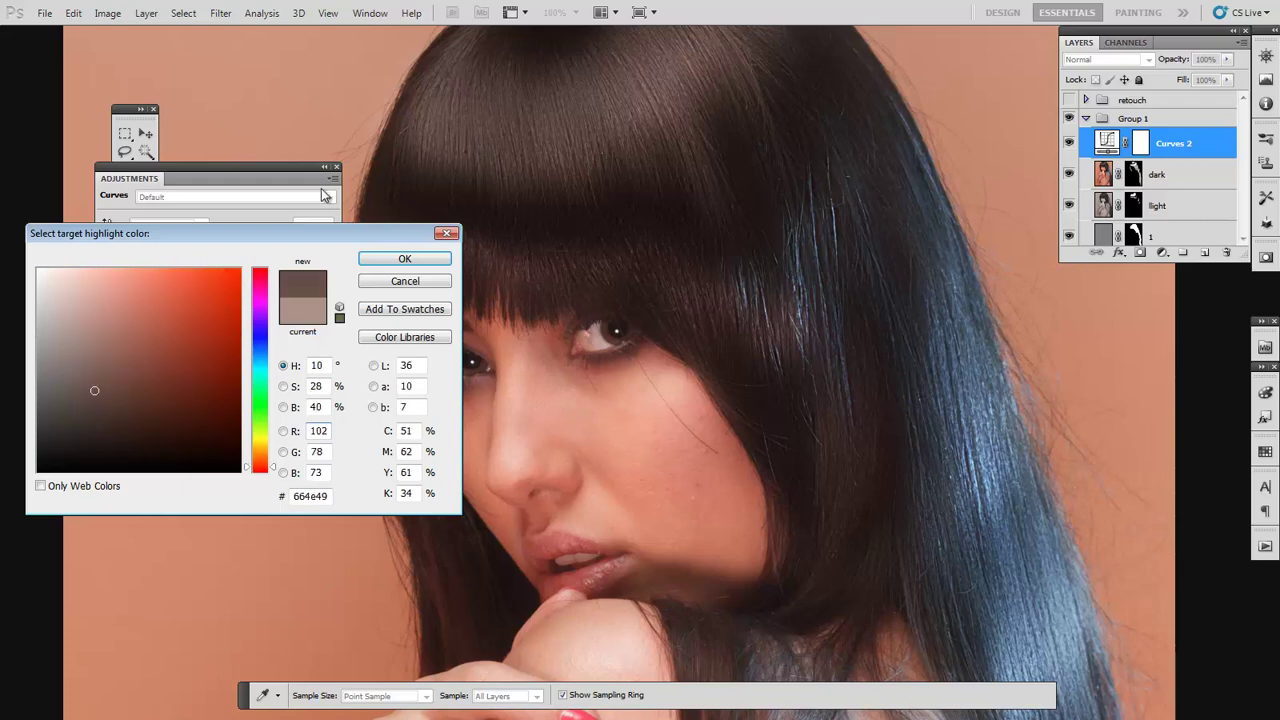
left_click(432, 123)
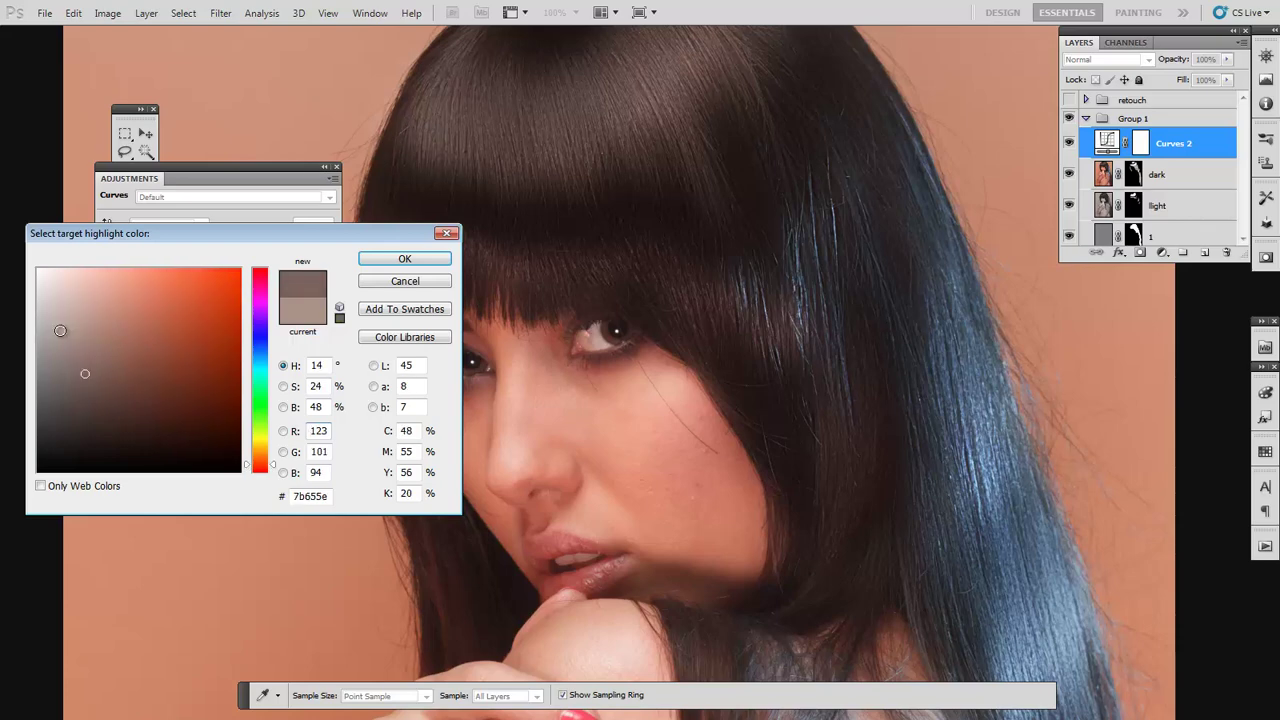
left_click_drag(87, 353, 91, 351)
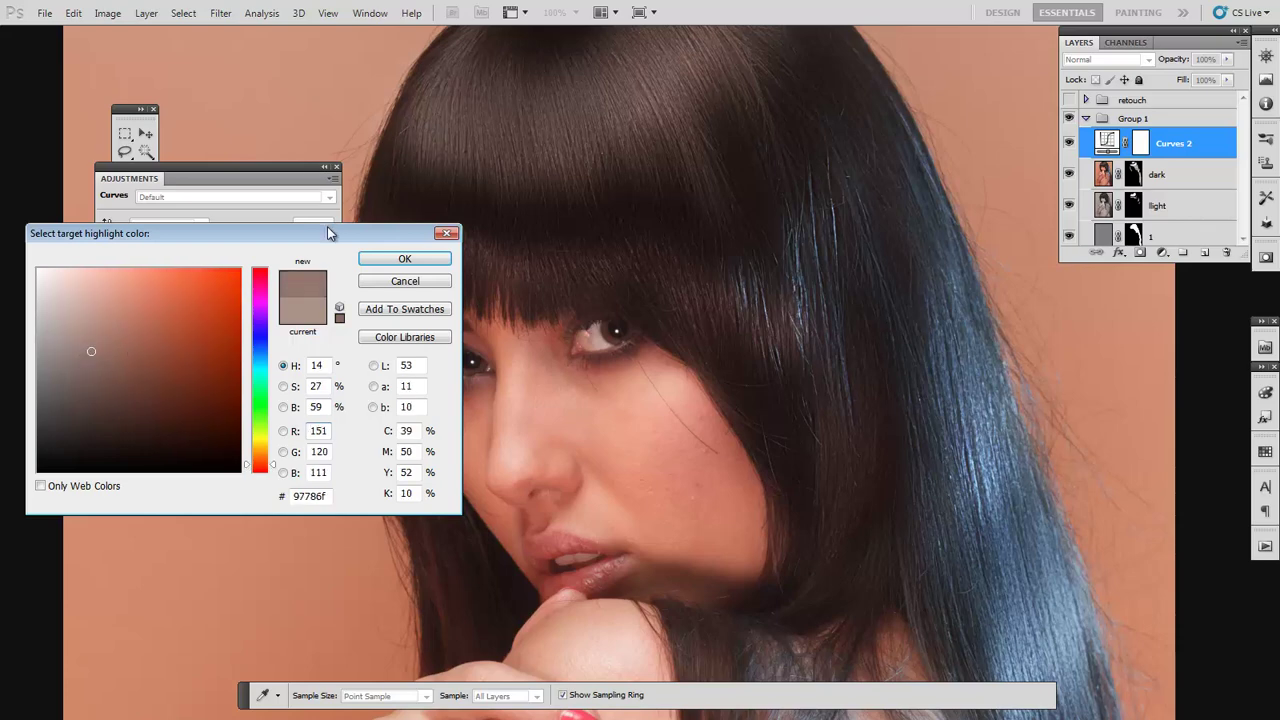
key("Return")
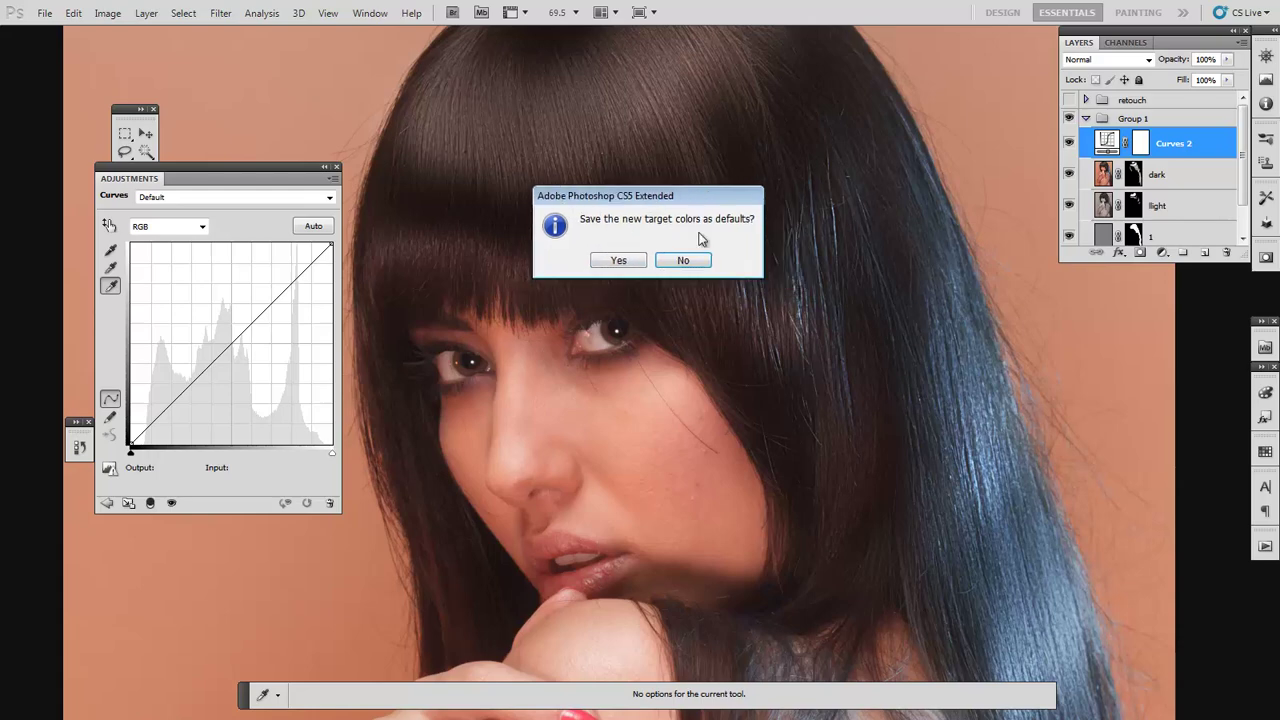
left_click(622, 260)
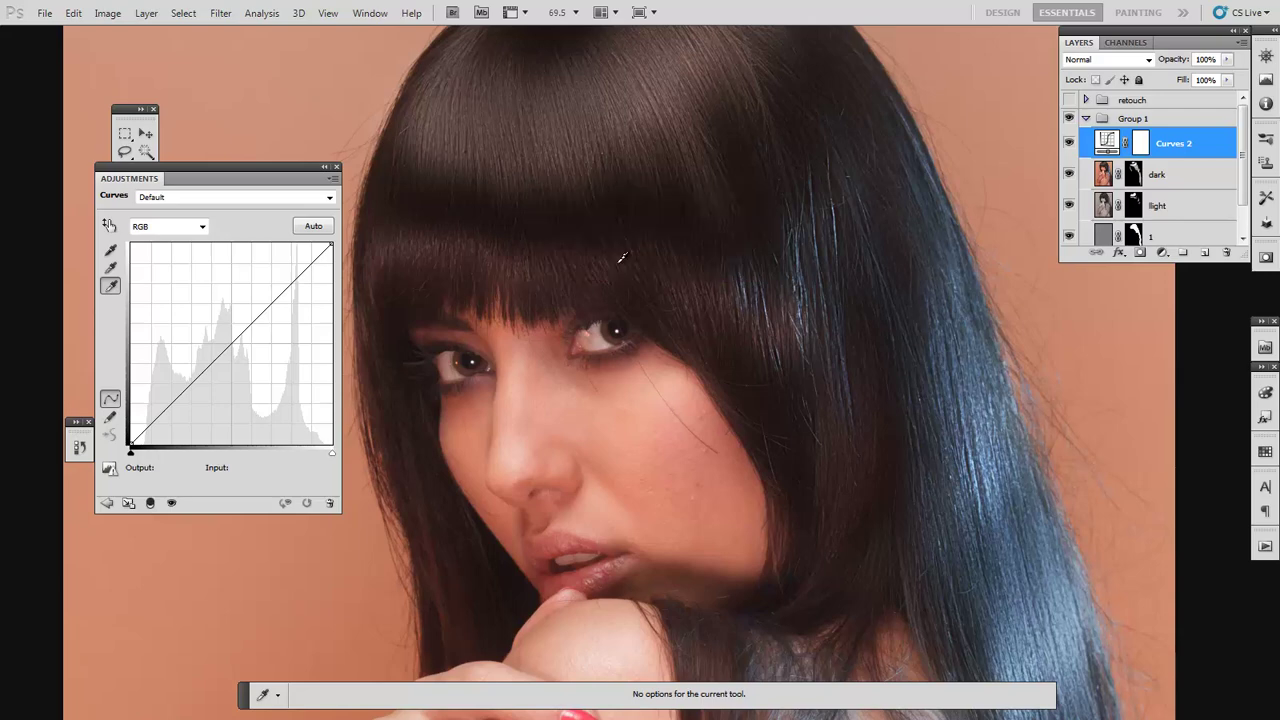
- Set Curves 2's white point from a light spot, tinting the image orange
mouse_move(291, 165)
left_mouse_down()
mouse_move(474, 88)
mouse_move(320, 102)
left_mouse_up()
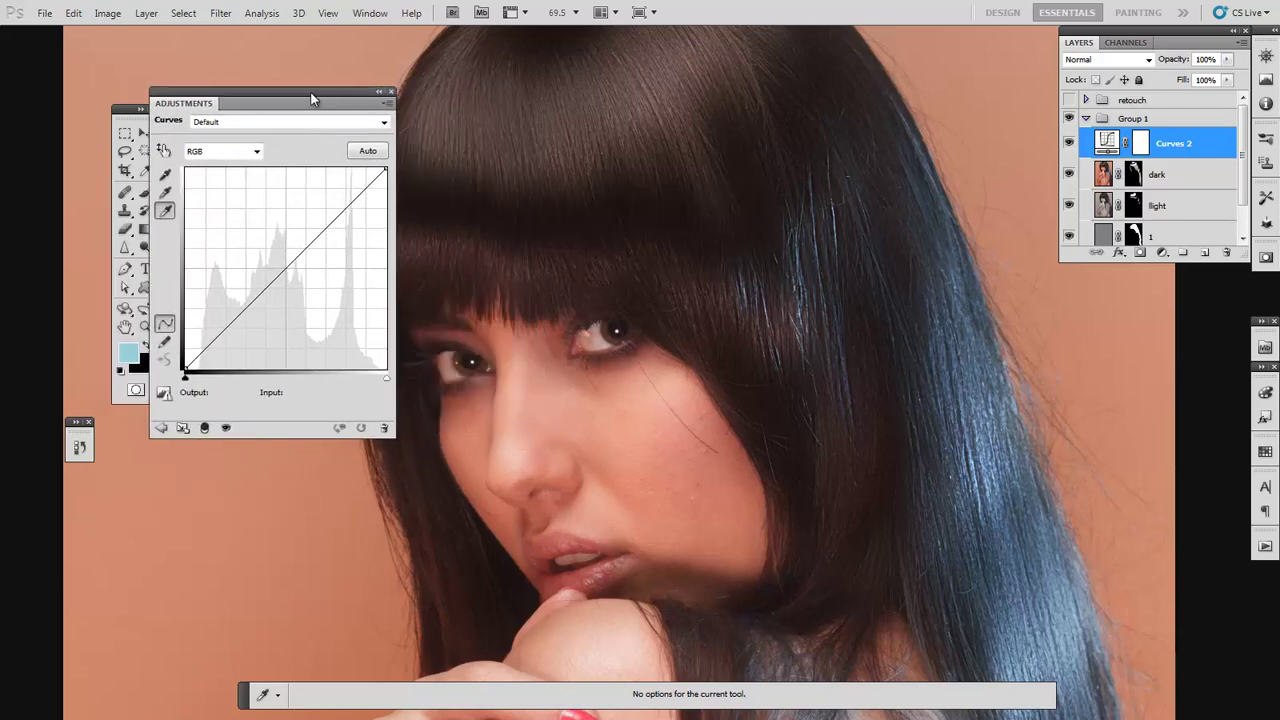
left_click(1140, 145)
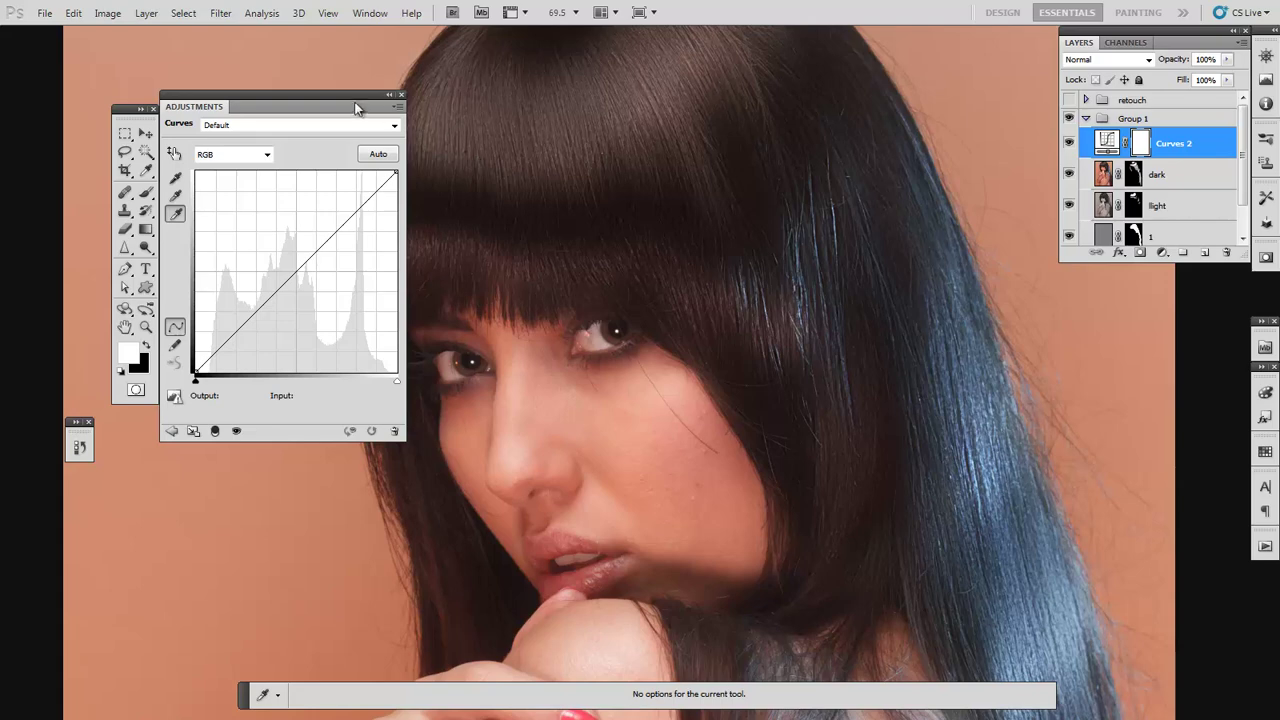
left_click_drag(355, 108, 595, 82)
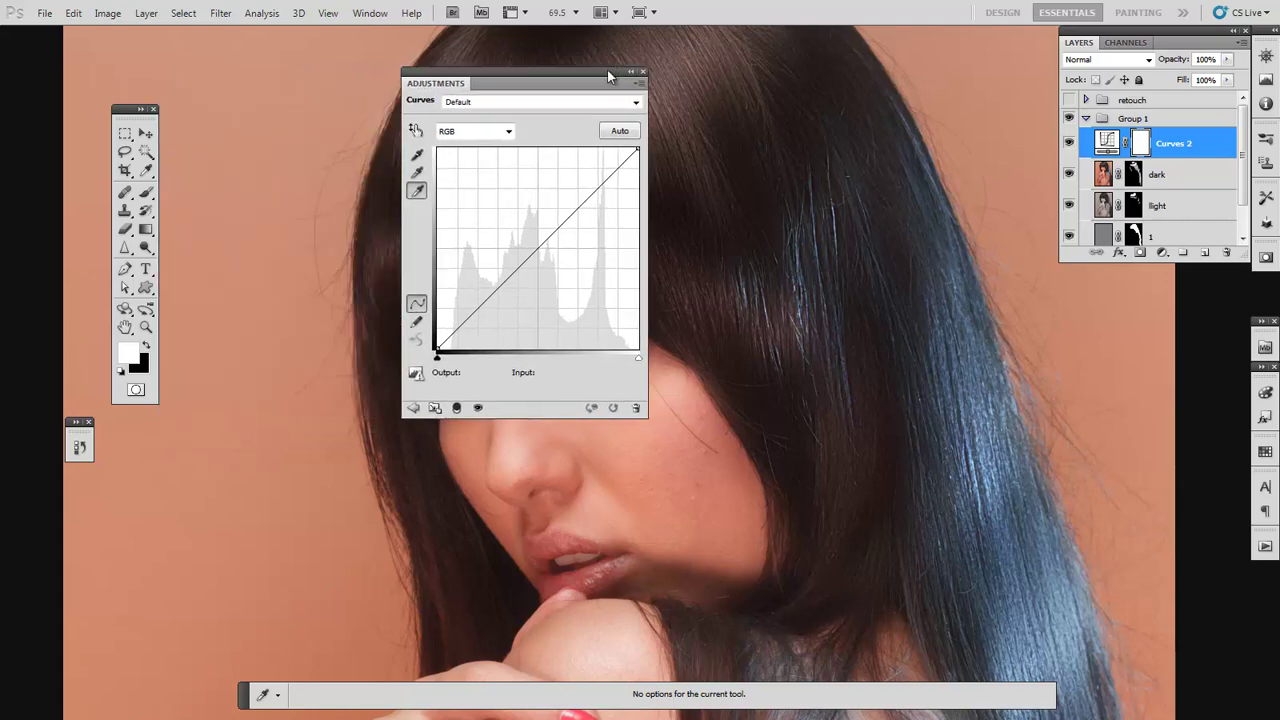
left_click(978, 458)
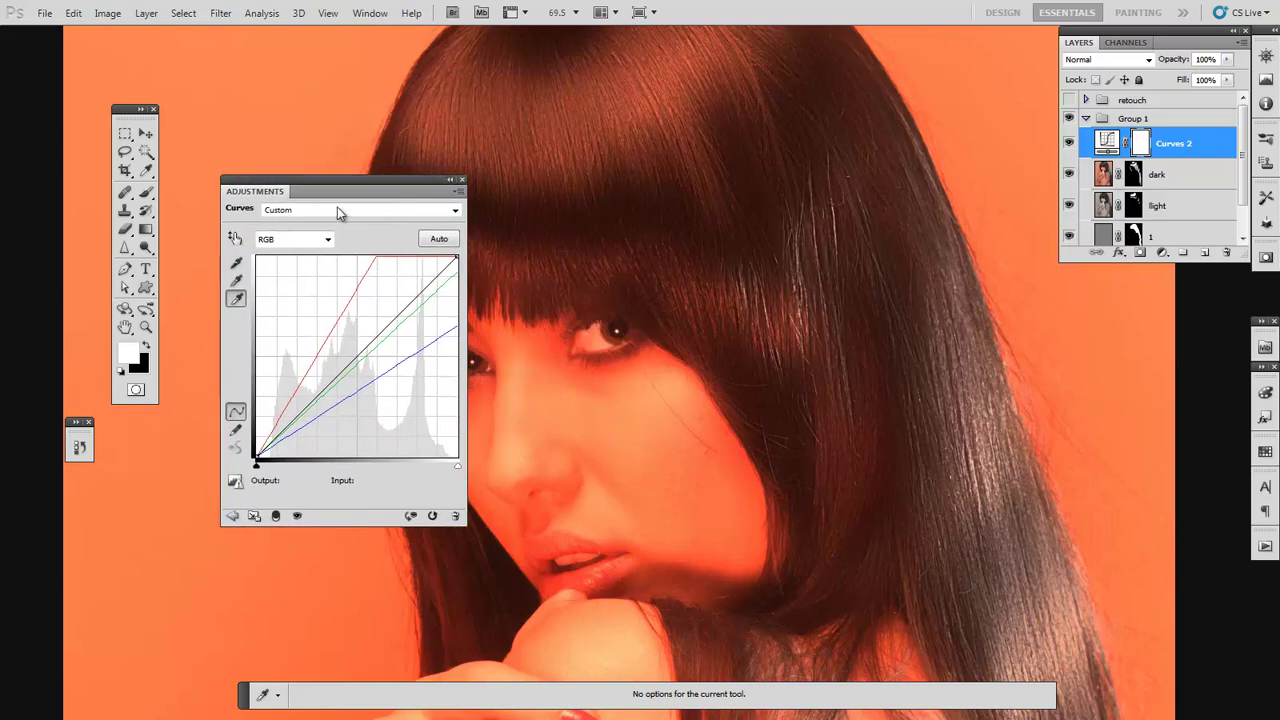
left_click_drag(386, 186, 314, 234)
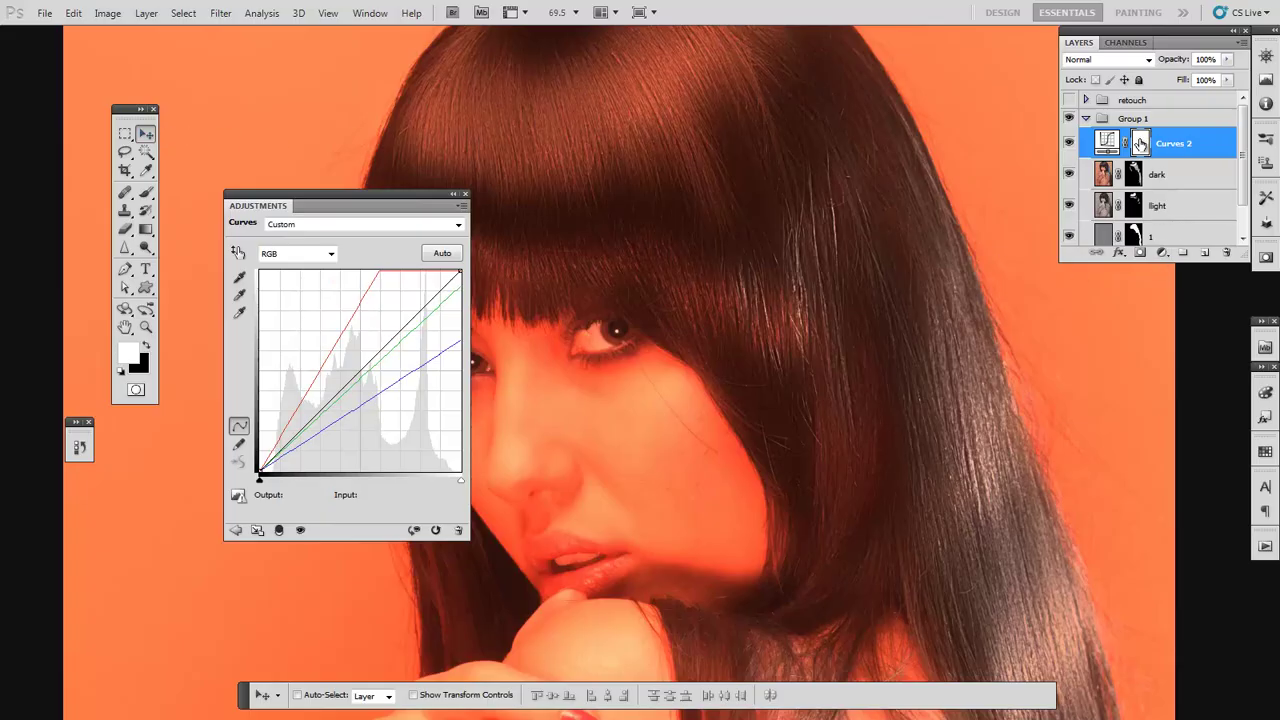
- Invert the Curves 2 mask and paint the warm tint back onto the hair at full strength
key("ctrl+i")
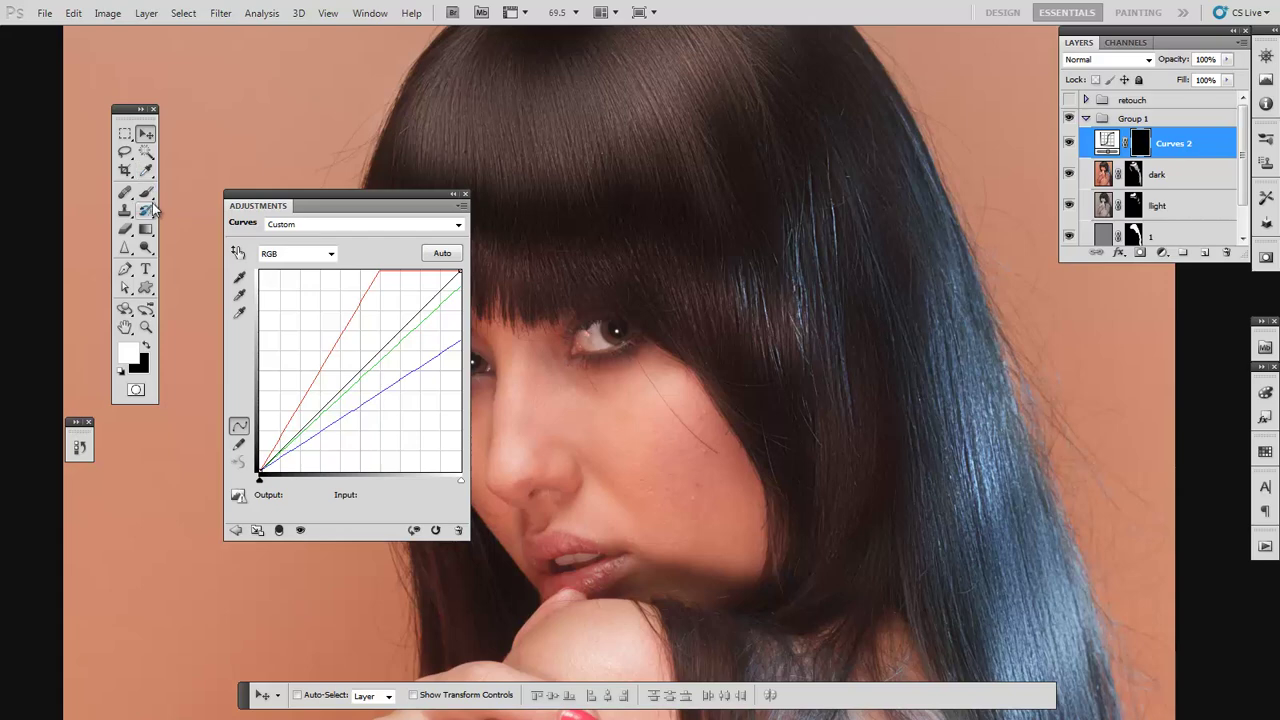
left_click(146, 195)
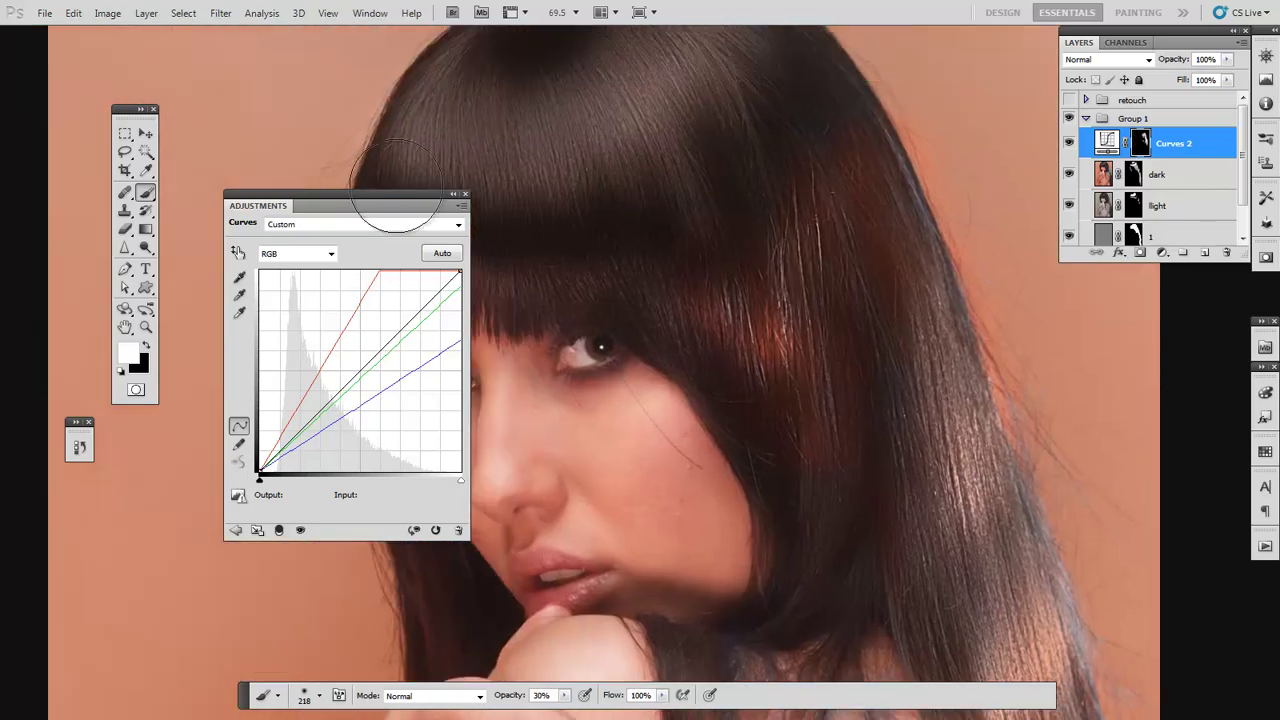
mouse_move(383, 196)
left_mouse_down()
mouse_move(318, 176)
mouse_move(304, 156)
left_mouse_up()
key("v")
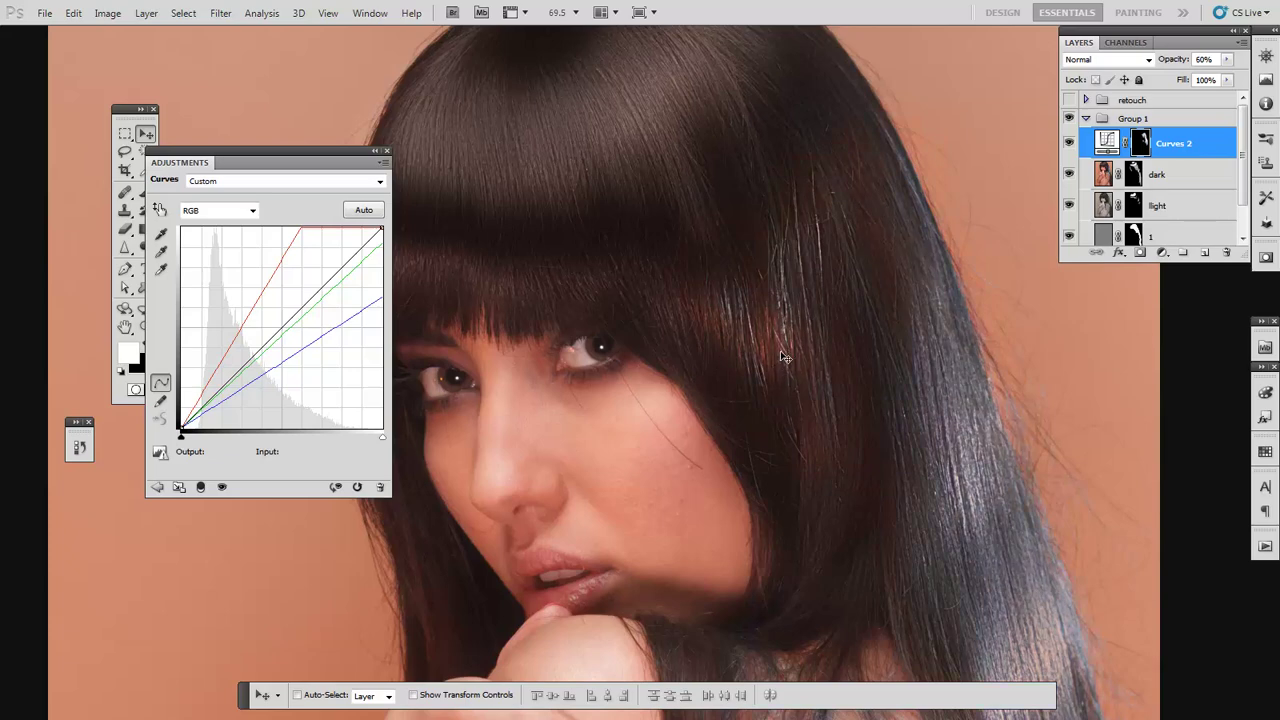
key("0")
left_click_drag(881, 349, 941, 289)
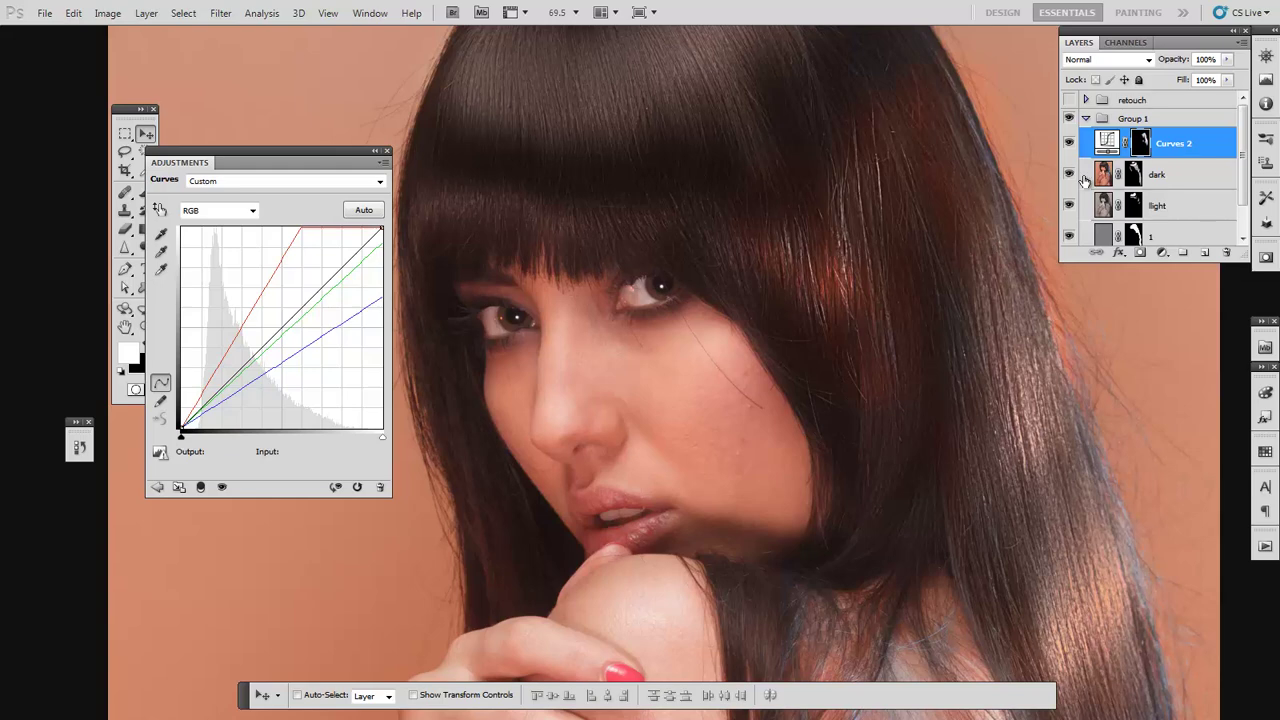
left_click(1108, 143)
left_click(1108, 140)
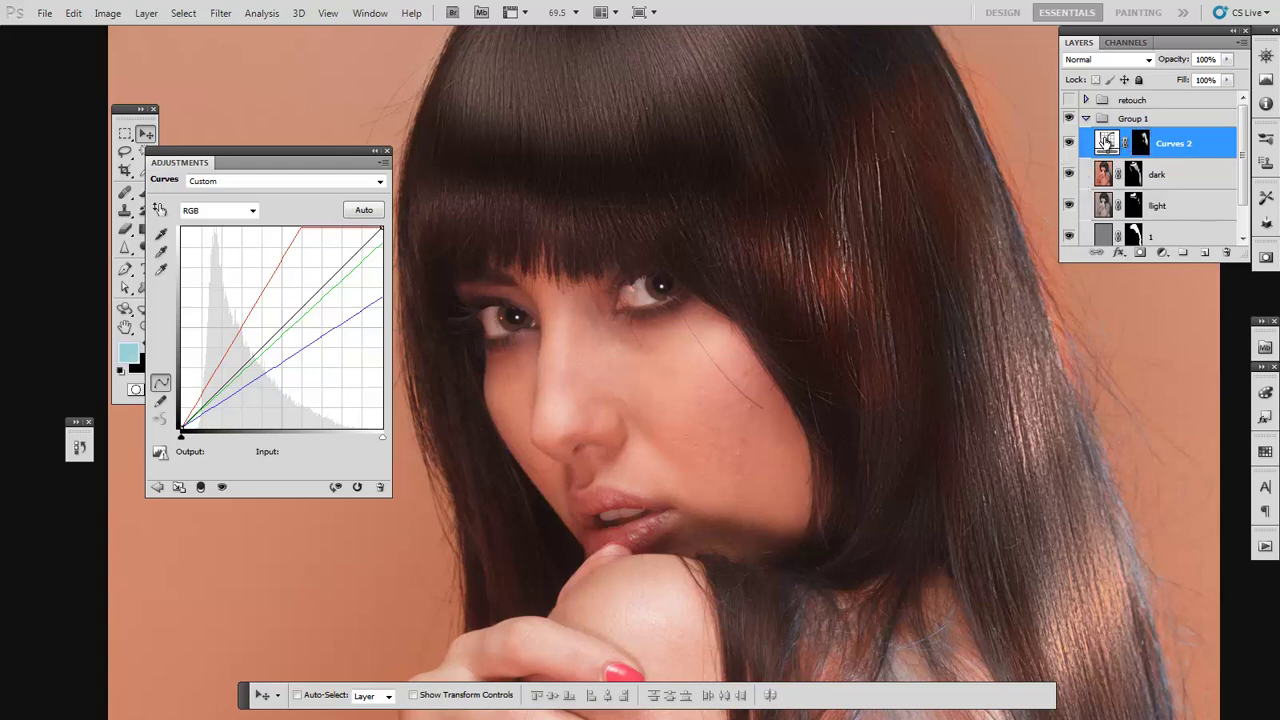
left_click(1136, 145)
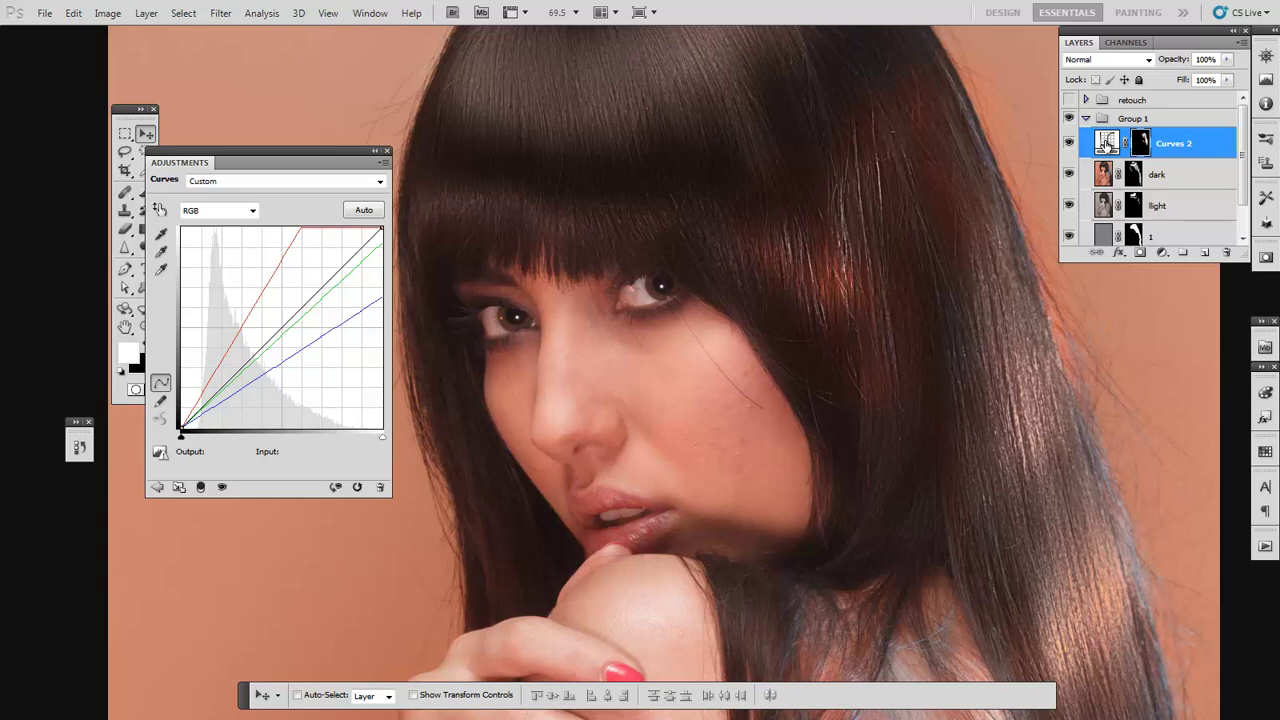
left_click(1140, 143)
left_click(1140, 143)
left_click(1106, 142)
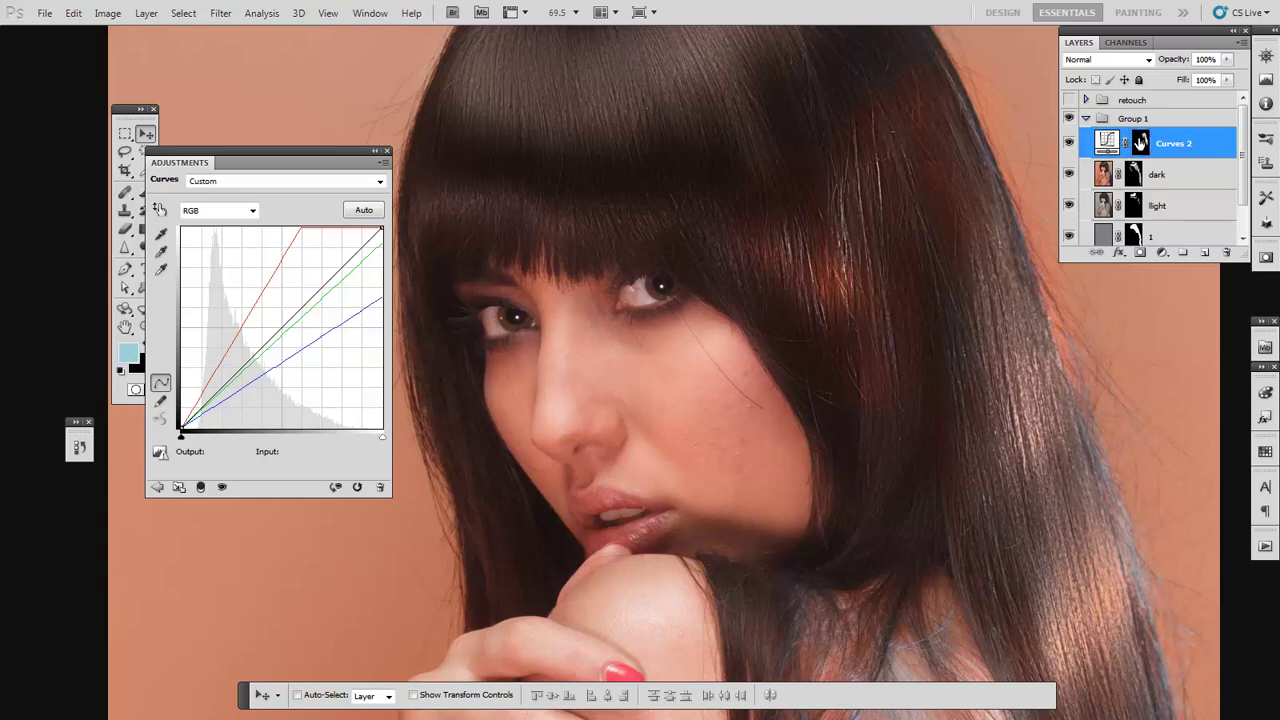
left_click(1140, 143)
left_click(1142, 143)
left_click(1106, 142)
left_click_drag(1150, 31, 1124, 61)
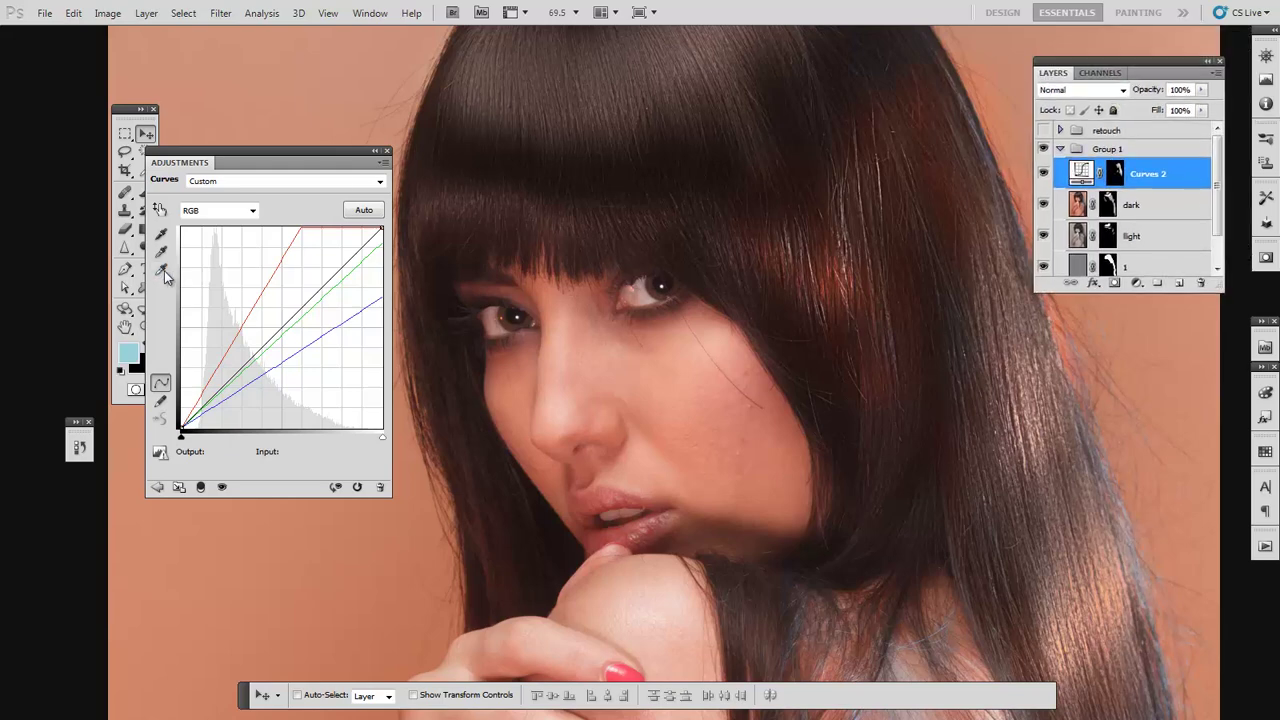
- Change the highlight target to a darker grey-brown, 6f5f5a, and save it as default
double_click(161, 269)
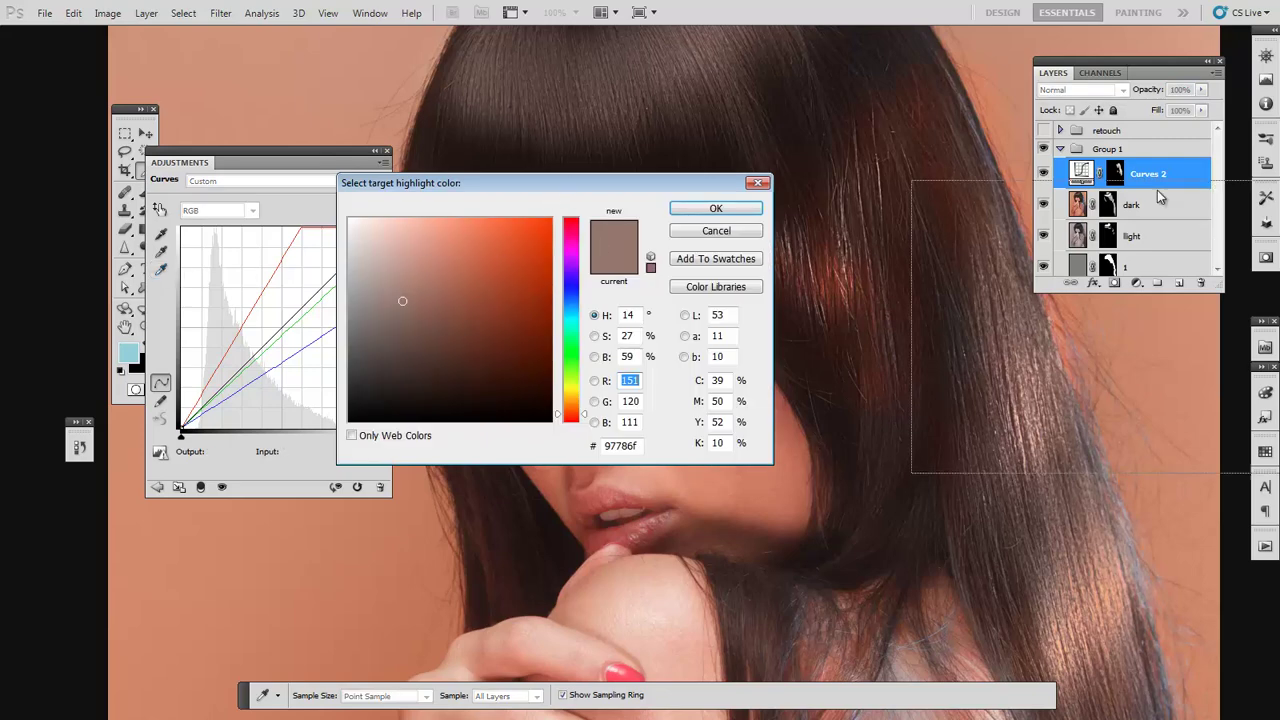
left_click_drag(397, 182, 986, 181)
mouse_move(986, 321)
left_mouse_down()
mouse_move(986, 338)
mouse_move(982, 321)
mouse_move(971, 326)
left_mouse_up()
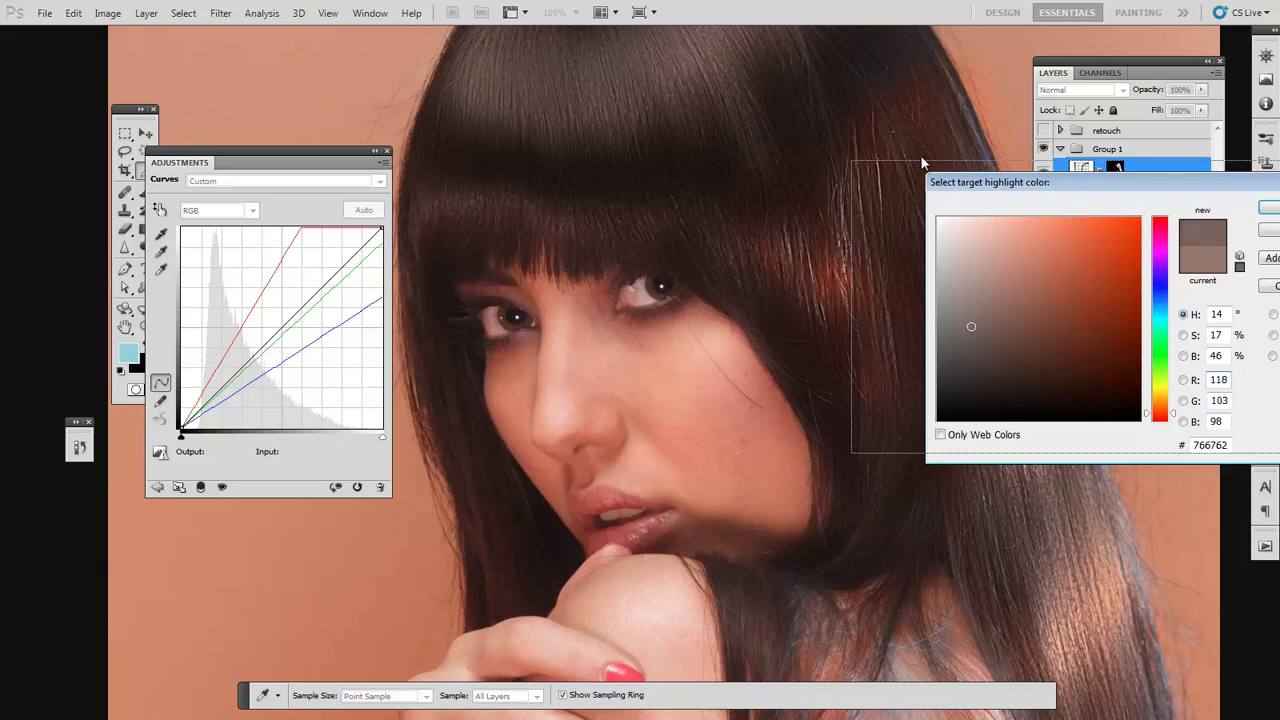
left_click_drag(1010, 182, 328, 87)
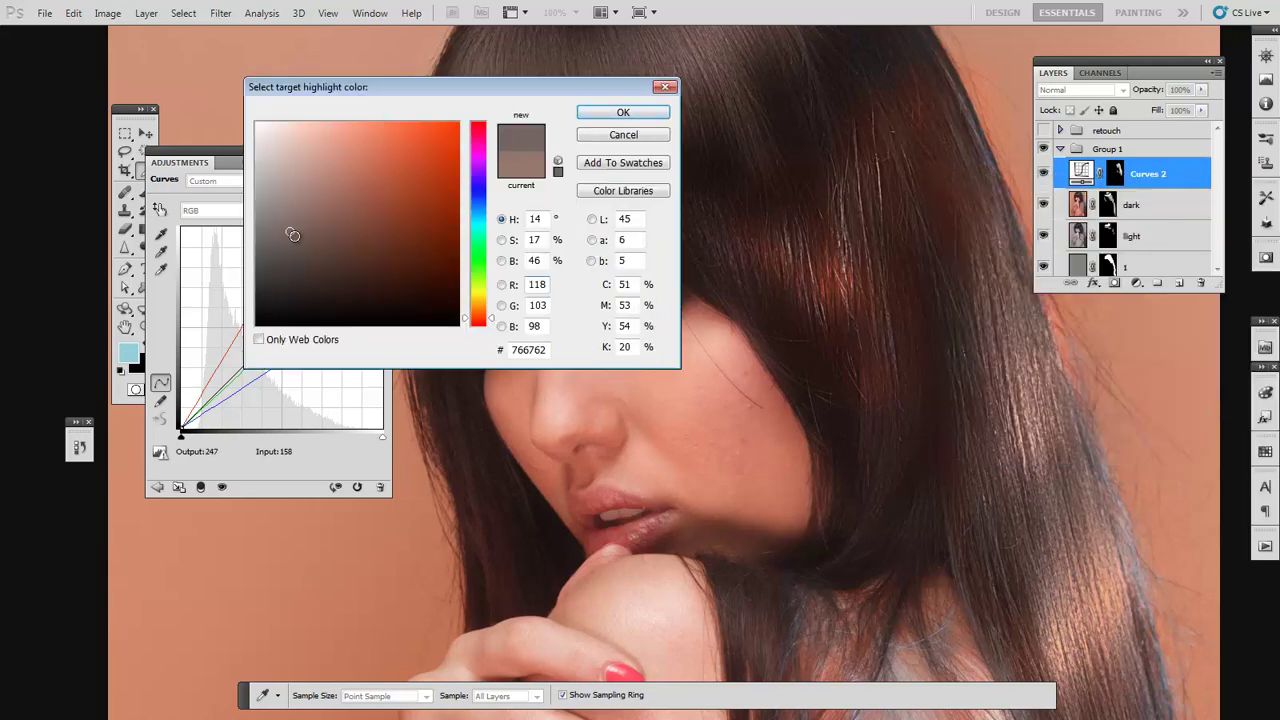
left_click_drag(289, 231, 293, 237)
left_click(624, 115)
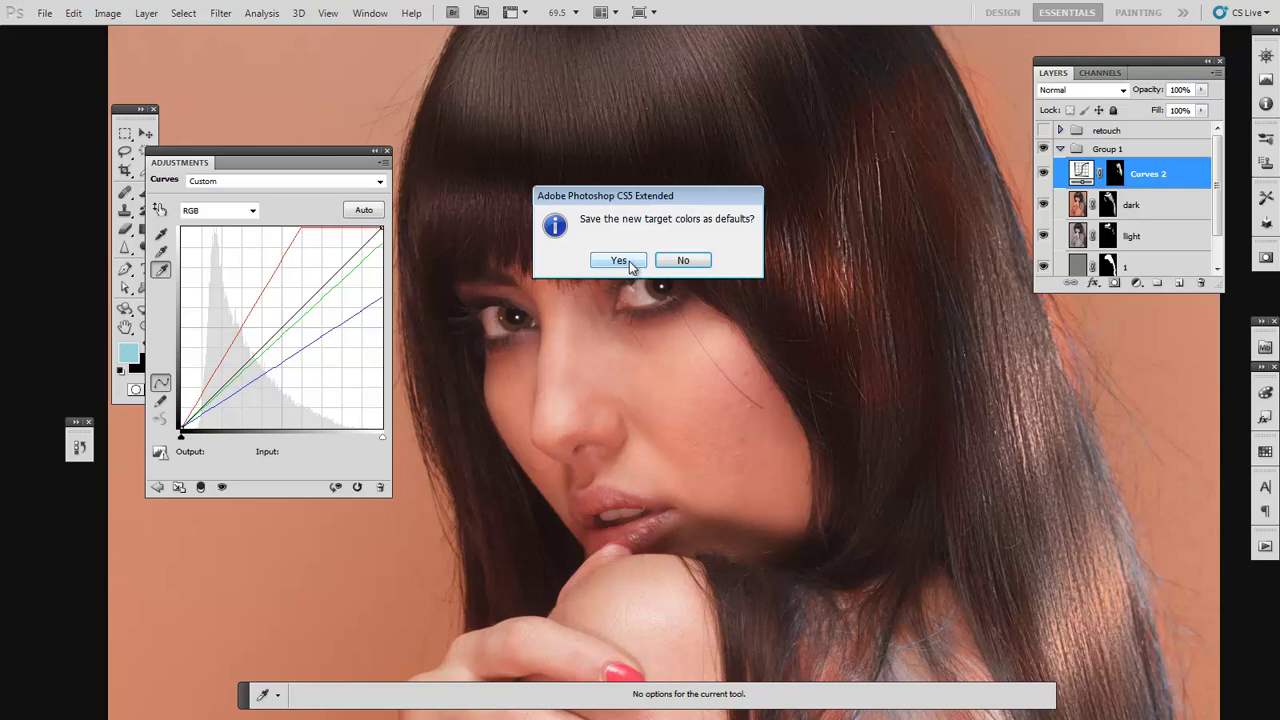
left_click(620, 261)
left_click(1116, 176)
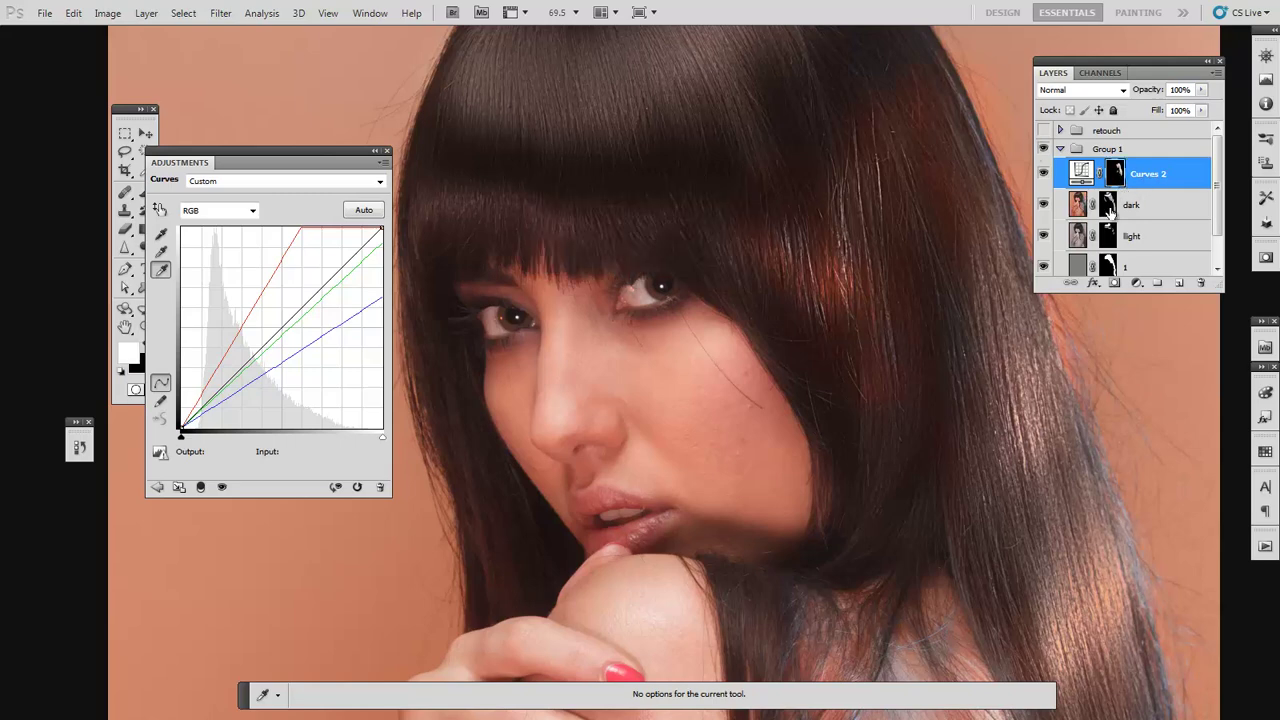
- Resample the white point on hair highlights to reduce redness, with Curves 2 at 80% opacity
left_click(1022, 413)
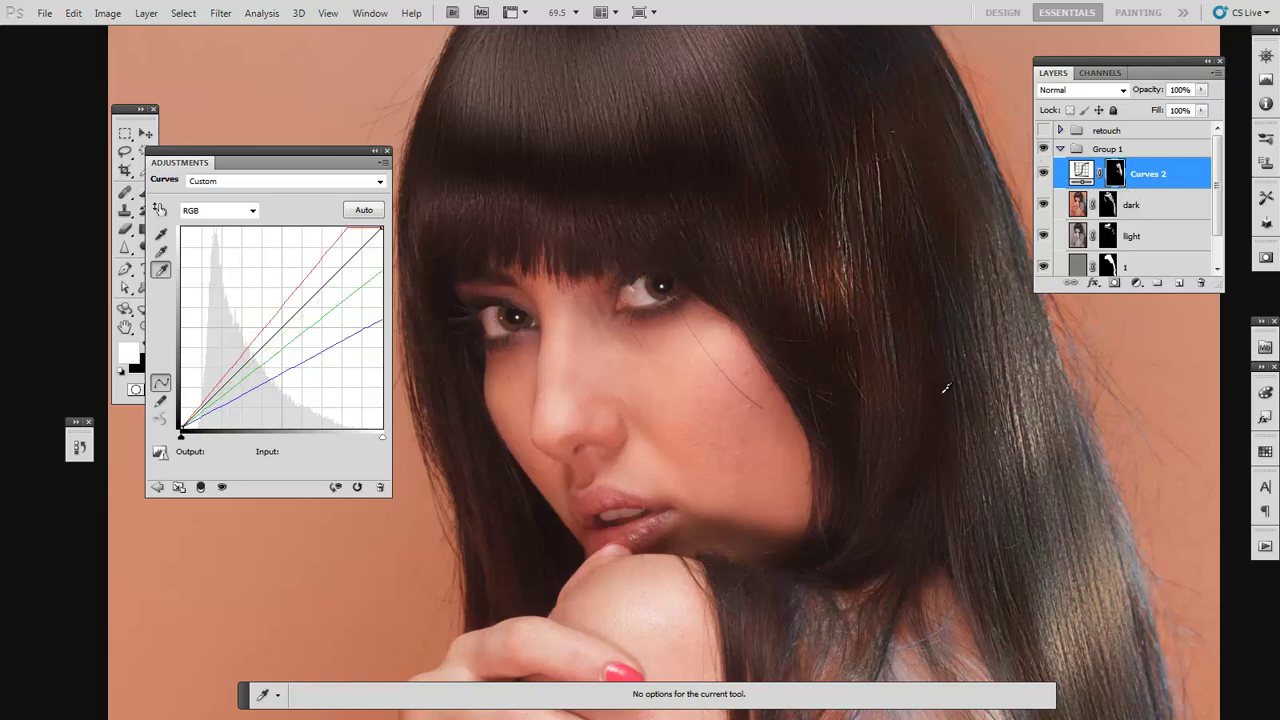
left_click_drag(1092, 517, 897, 291)
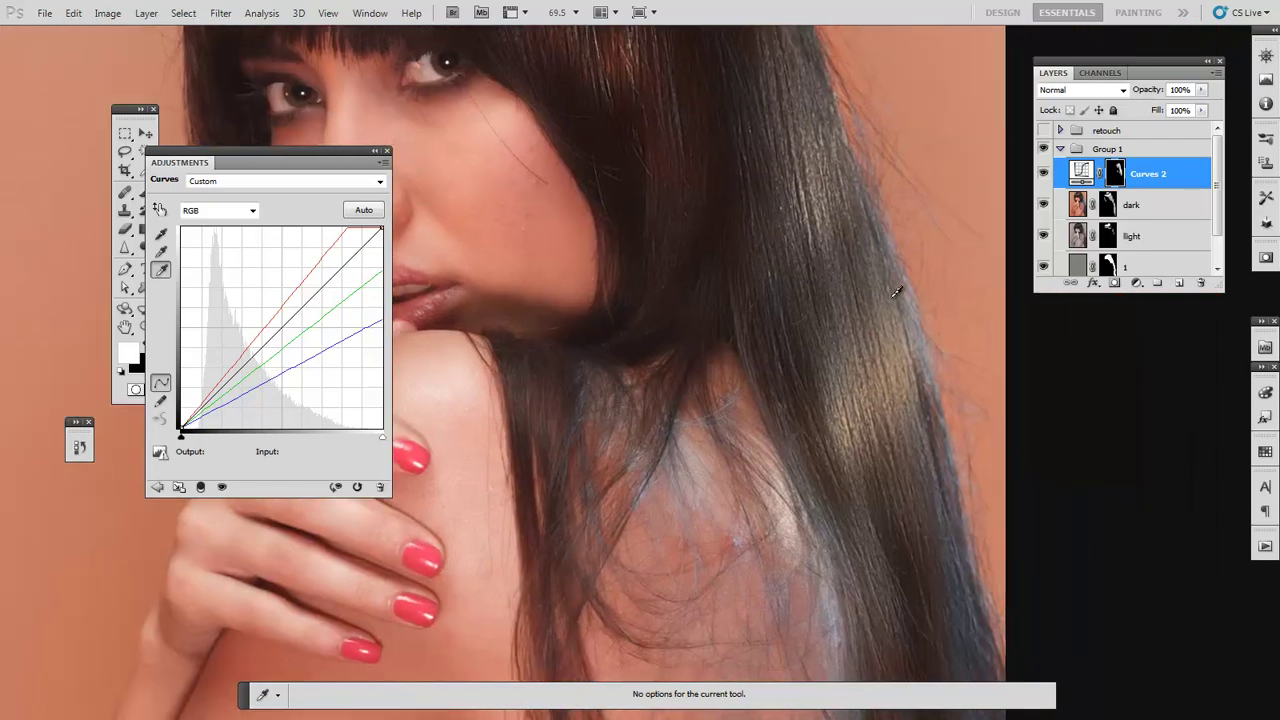
left_click(808, 187)
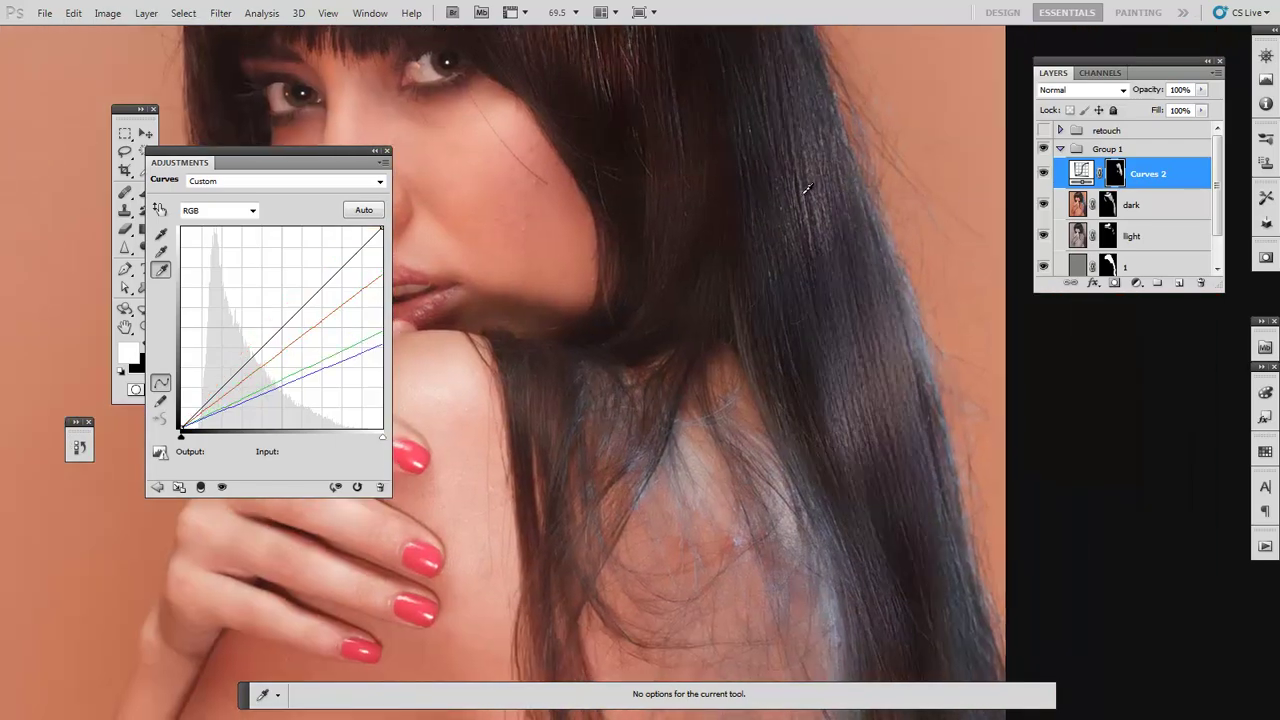
left_click(808, 189)
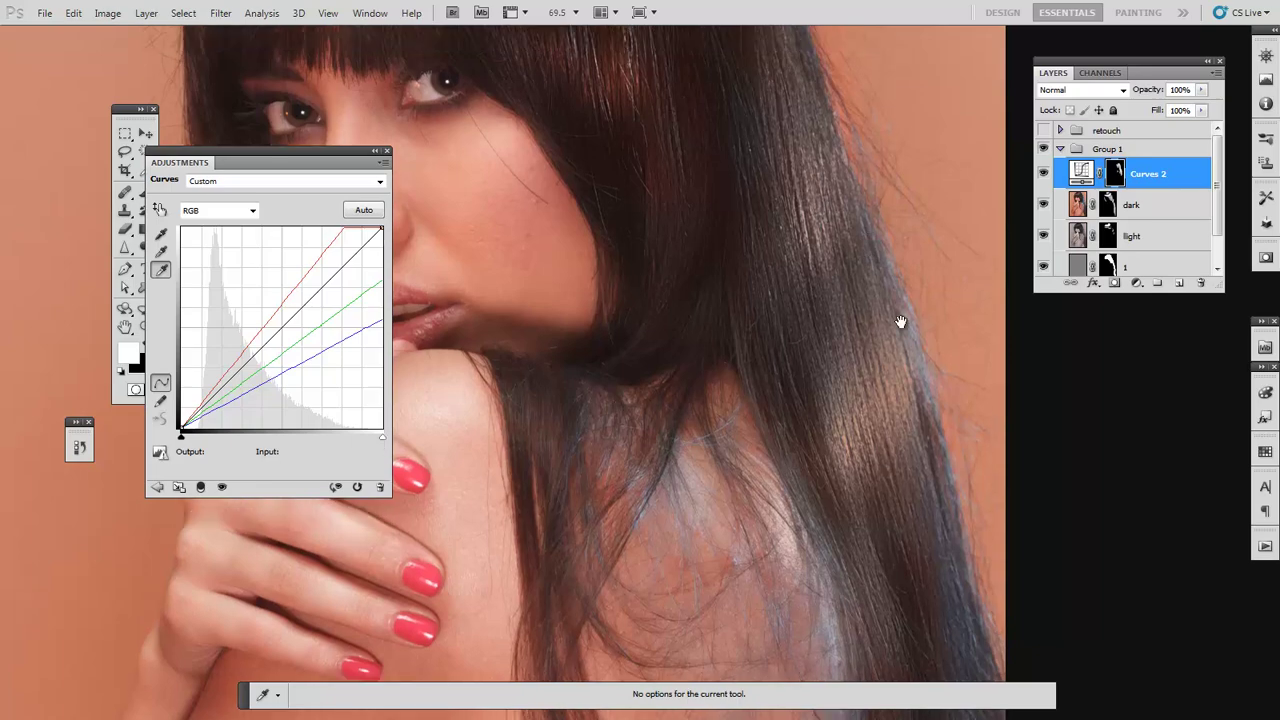
left_click_drag(880, 192, 943, 272)
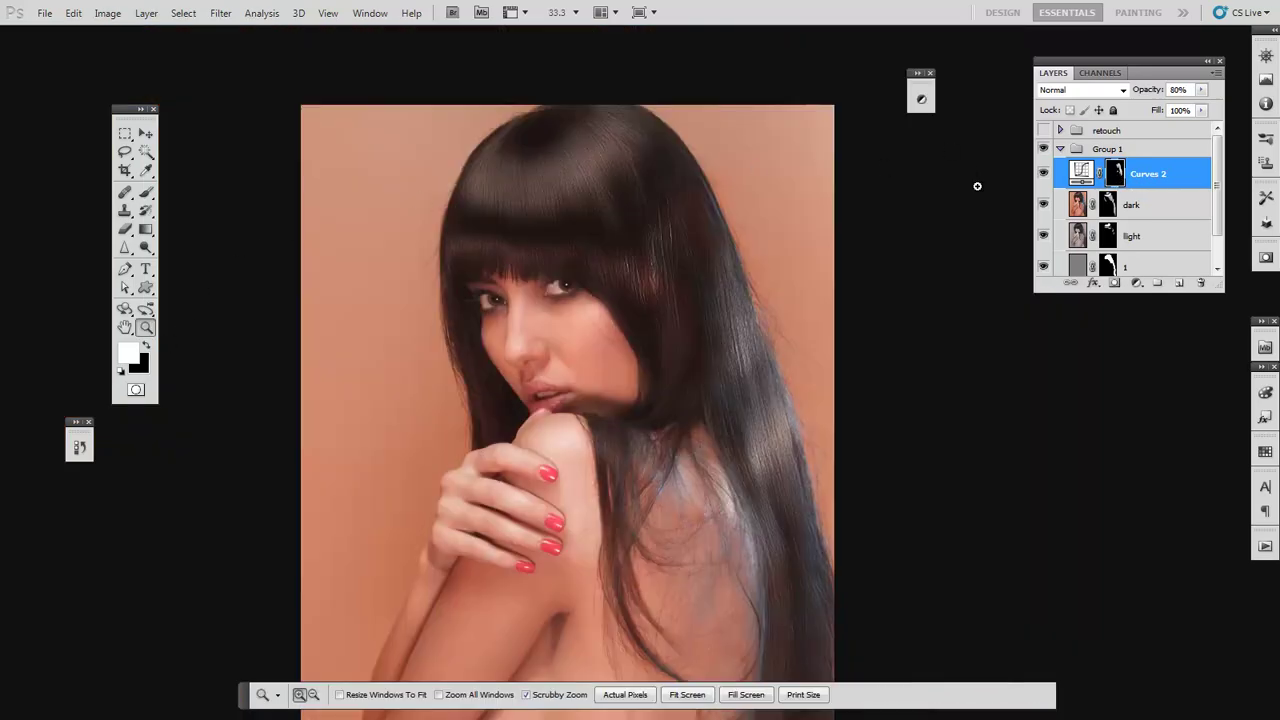
- Switch to the Brush tool with black as the paint colour
key("b")
key("x")
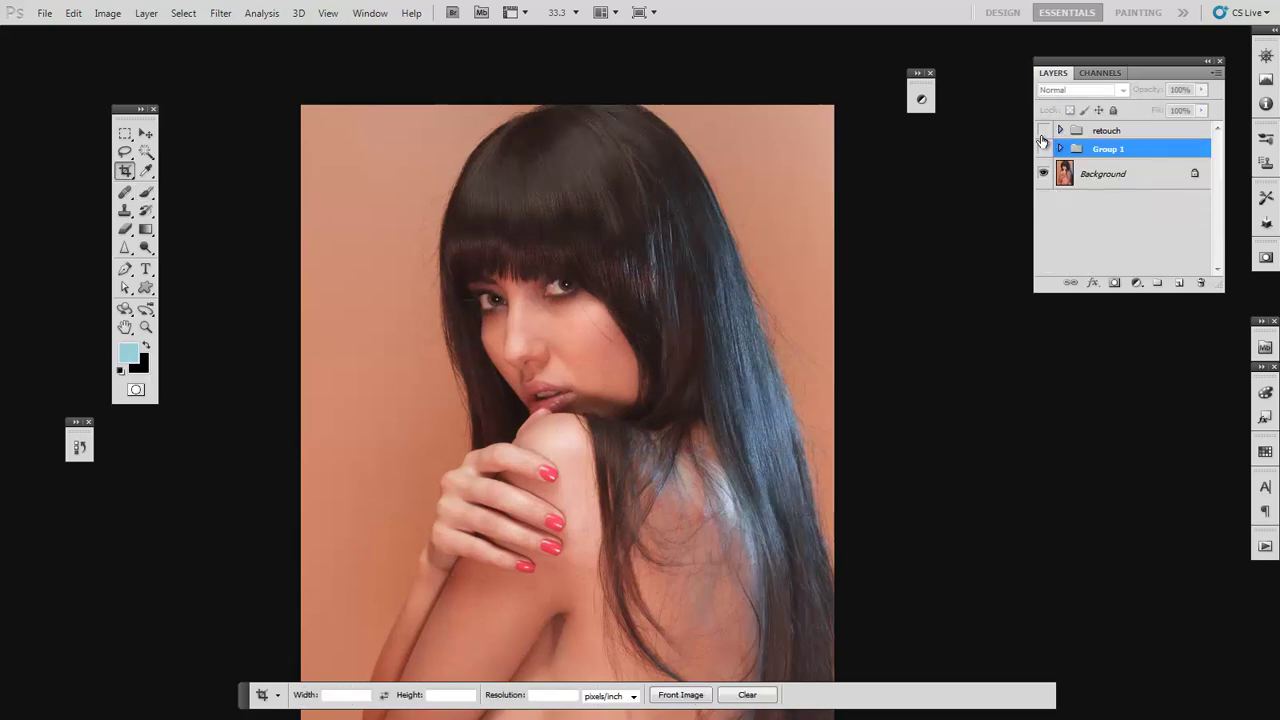
left_click(1043, 130)
left_click(1043, 148)
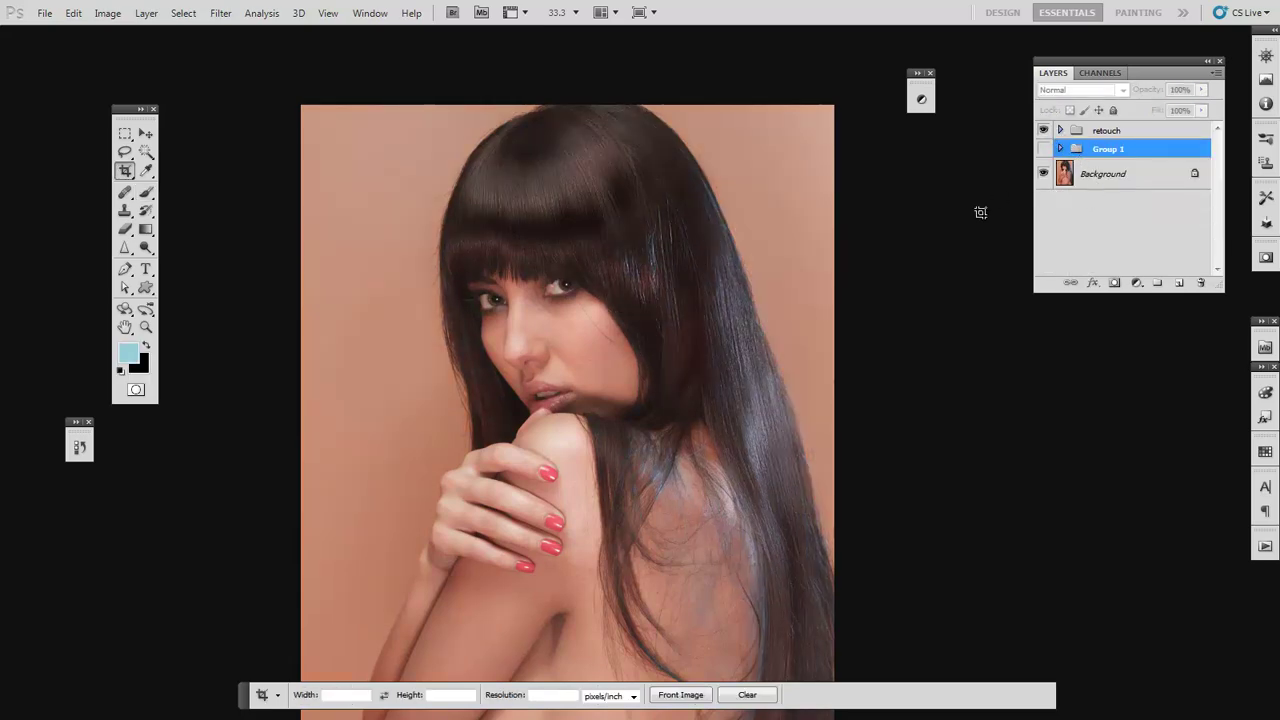
key("z")
left_click(707, 248)
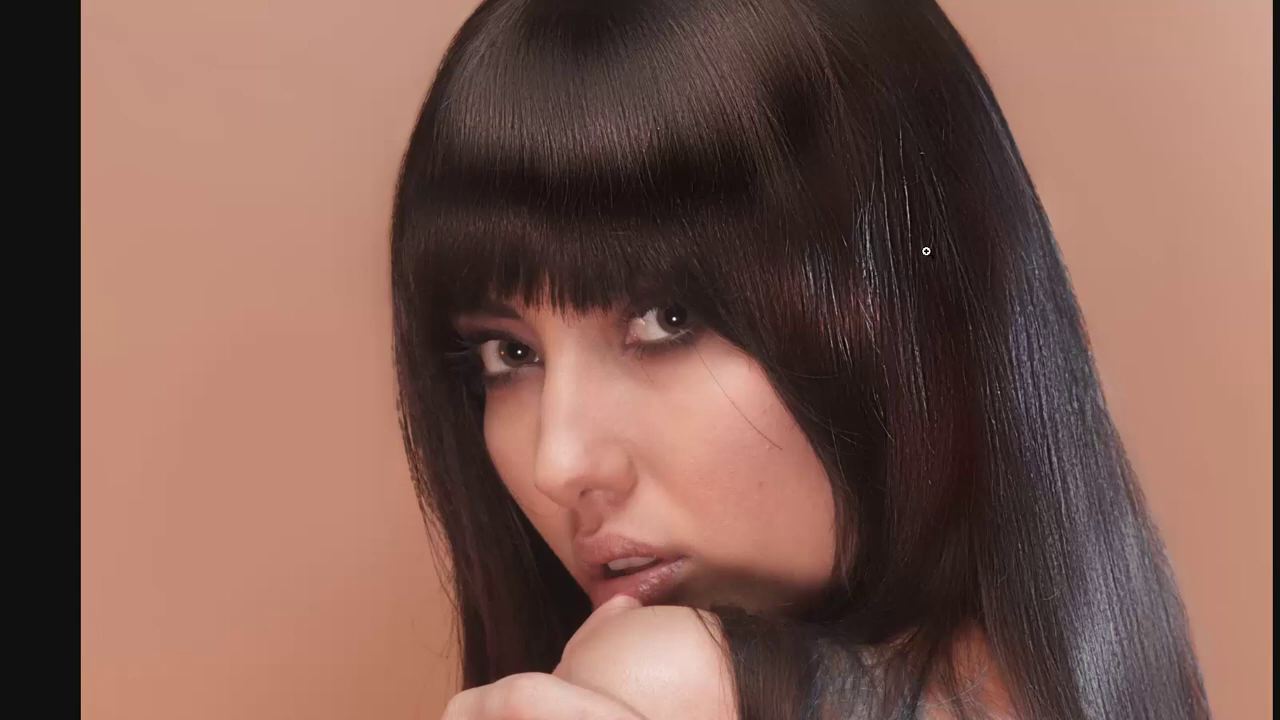
left_click_drag(816, 140, 830, 239)
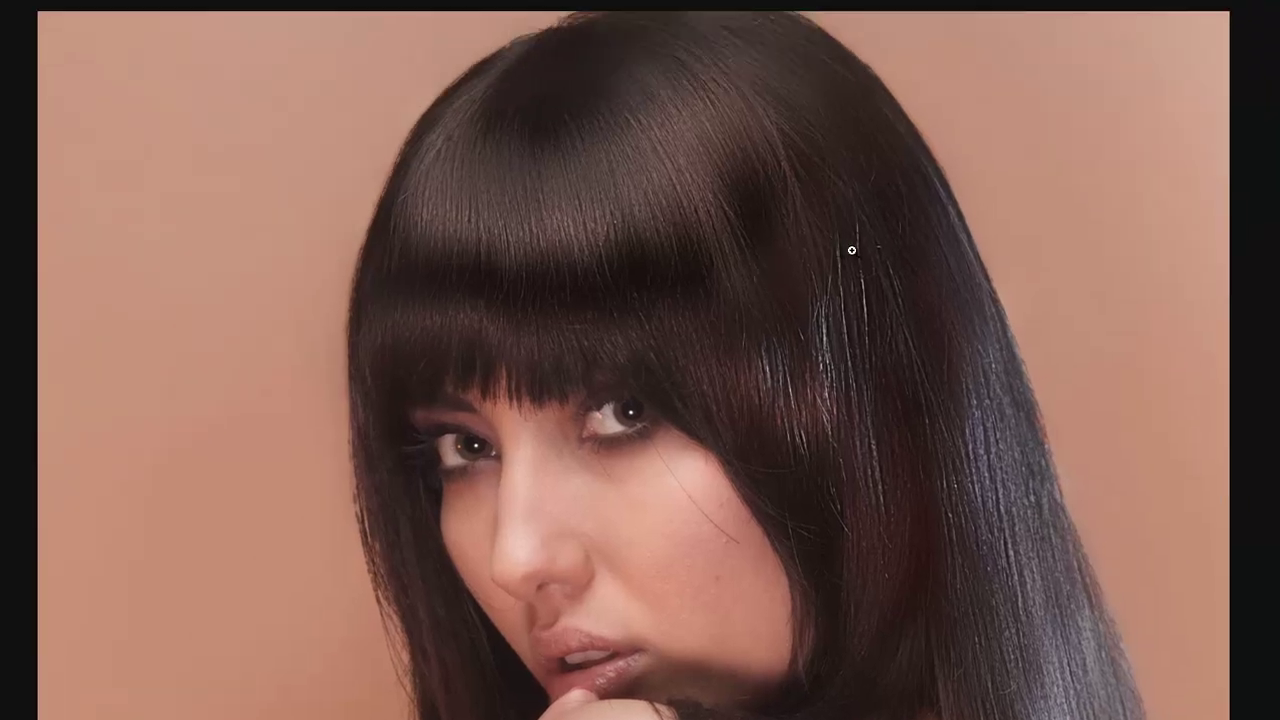